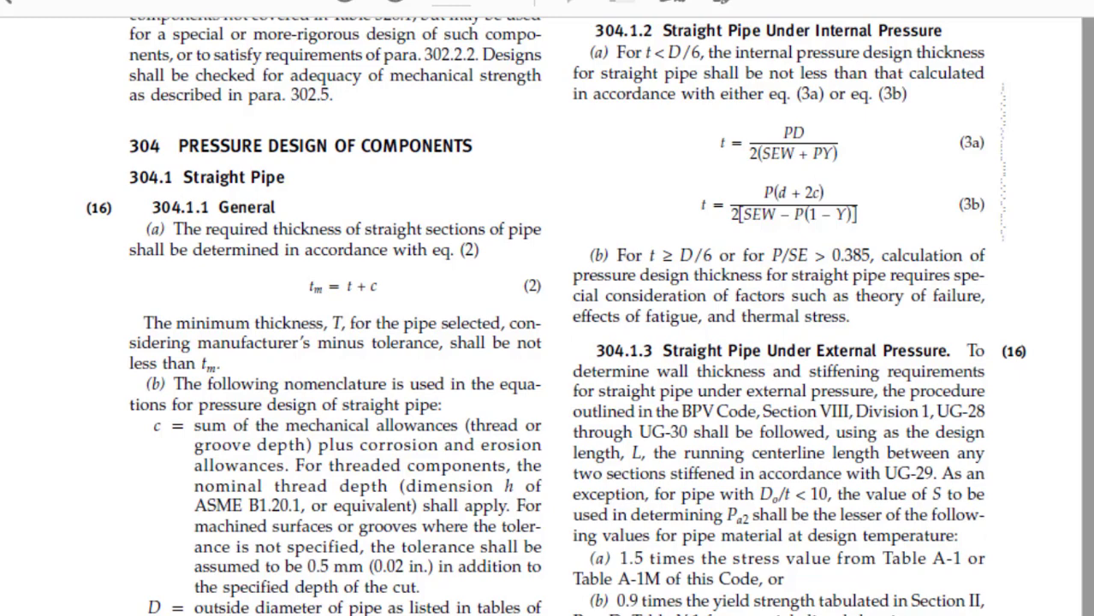
# Review the nomenclature and internal pressure thickness equations for straight pipe in paragraphs 304.1.1 and 304.1.2.
pyautogui.scroll(3, 548, 317)
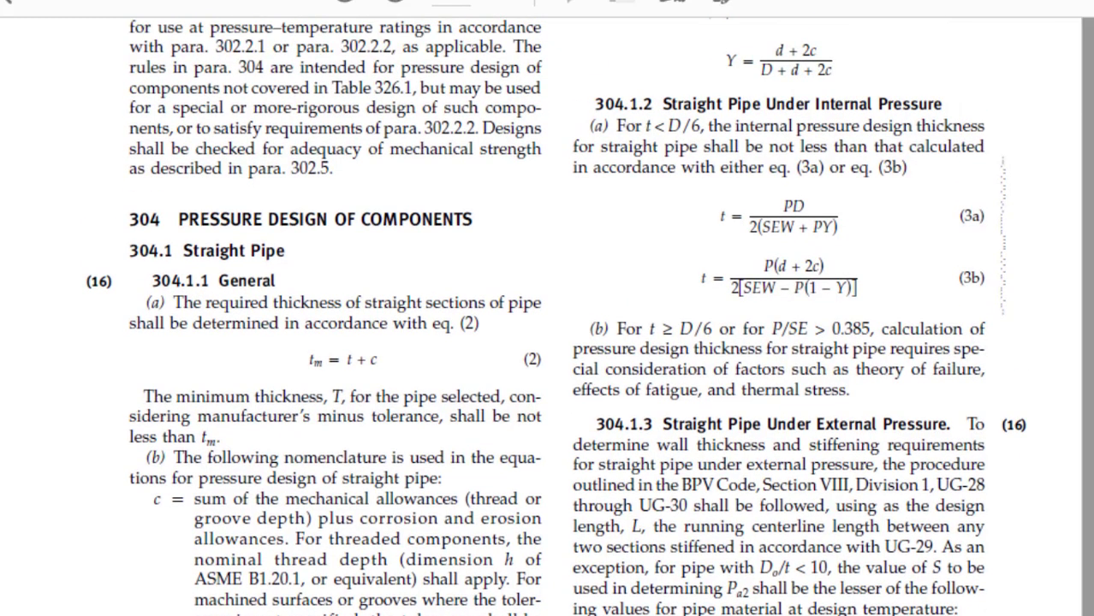
pyautogui.scroll(5, 548, 317)
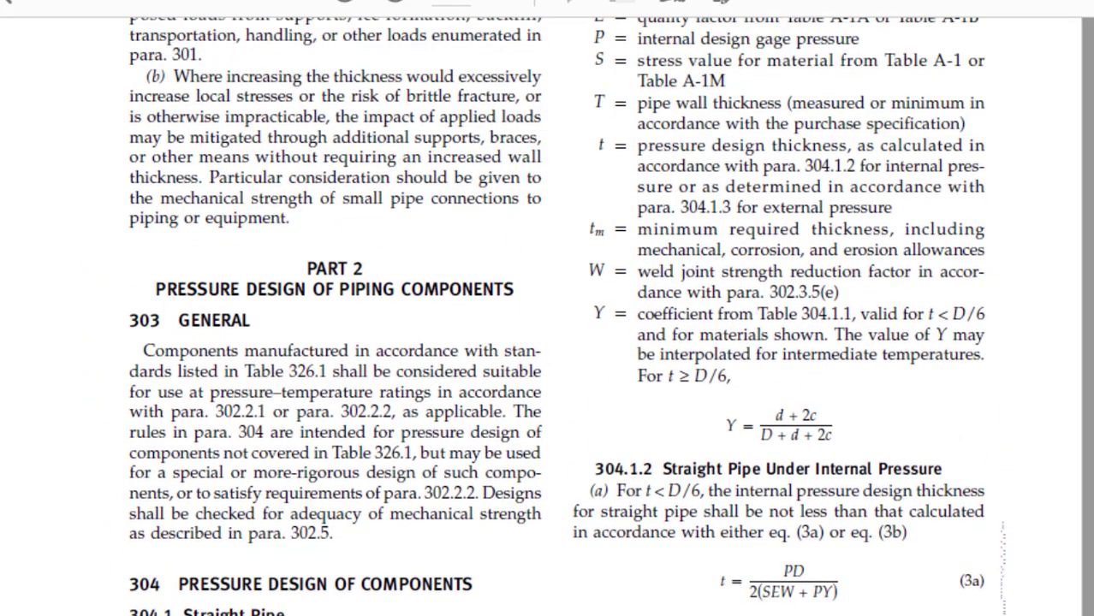
pyautogui.scroll(1, 565, 317)
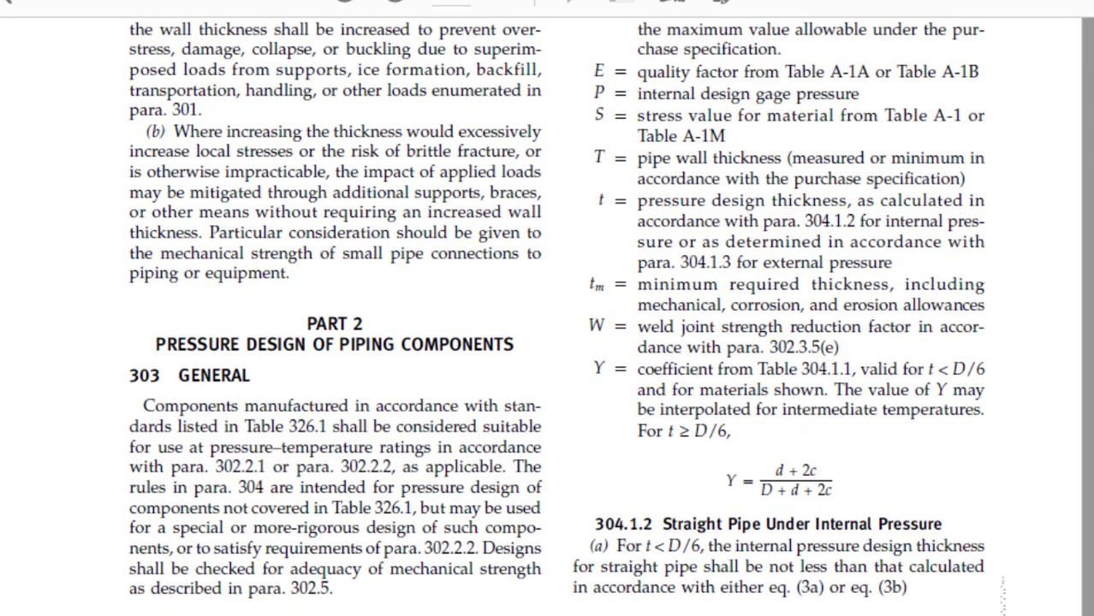
pyautogui.scroll(1, 565, 317)
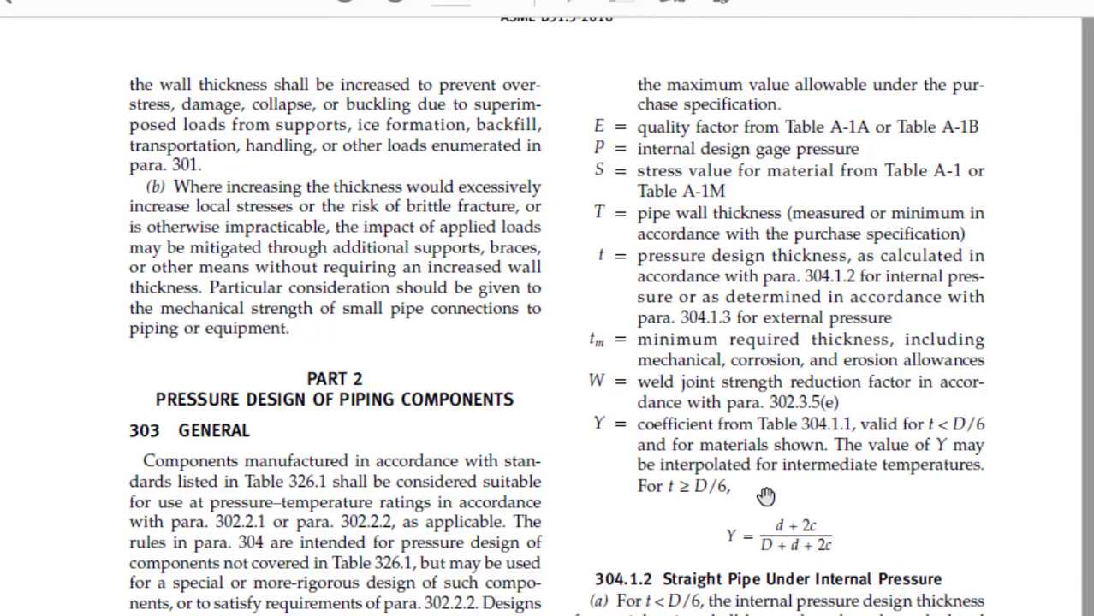
pyautogui.moveTo(765, 496); pyautogui.dragTo(727, 330)
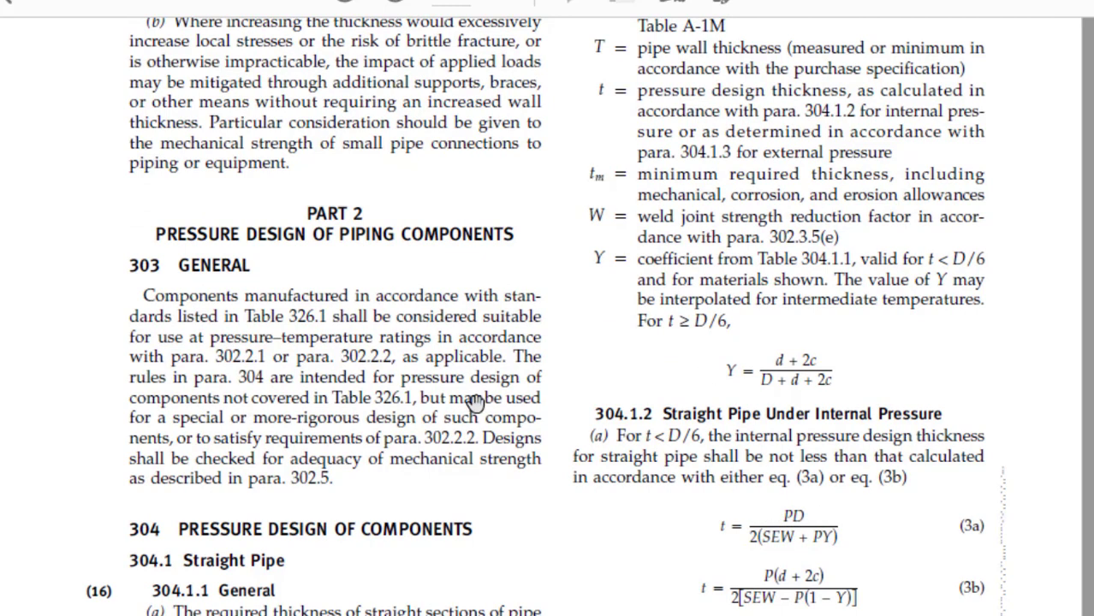
pyautogui.moveTo(470, 399); pyautogui.dragTo(466, 364)
pyautogui.scroll(-1, 466, 364)
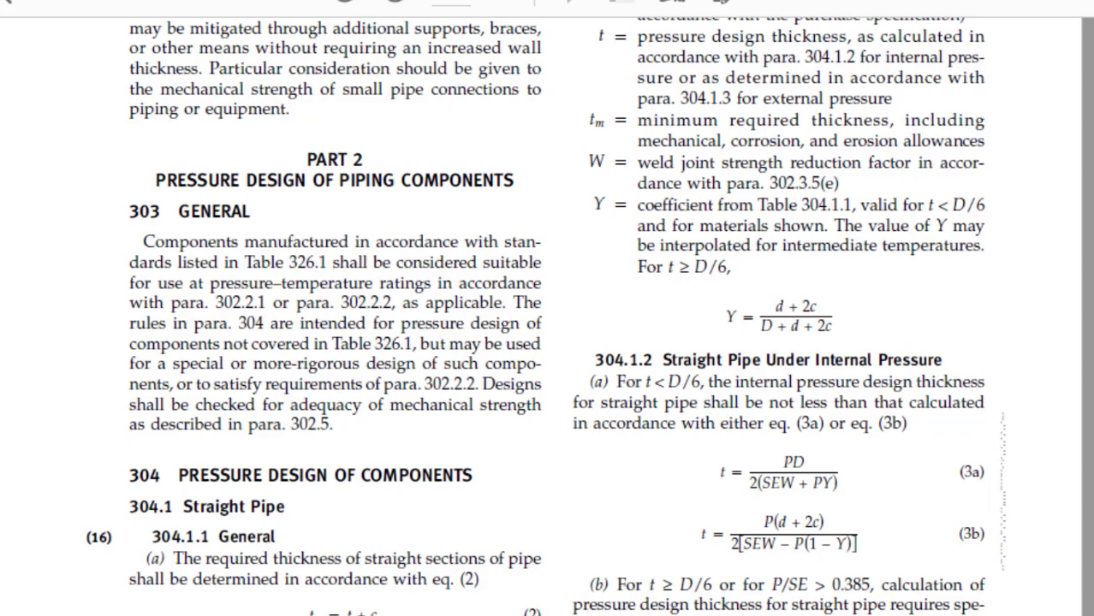
# Look up the weld joint strength reduction factor W in Table 302.3.5 and return to the straight pipe nomenclature.
pyautogui.scroll(15, 810, 476)
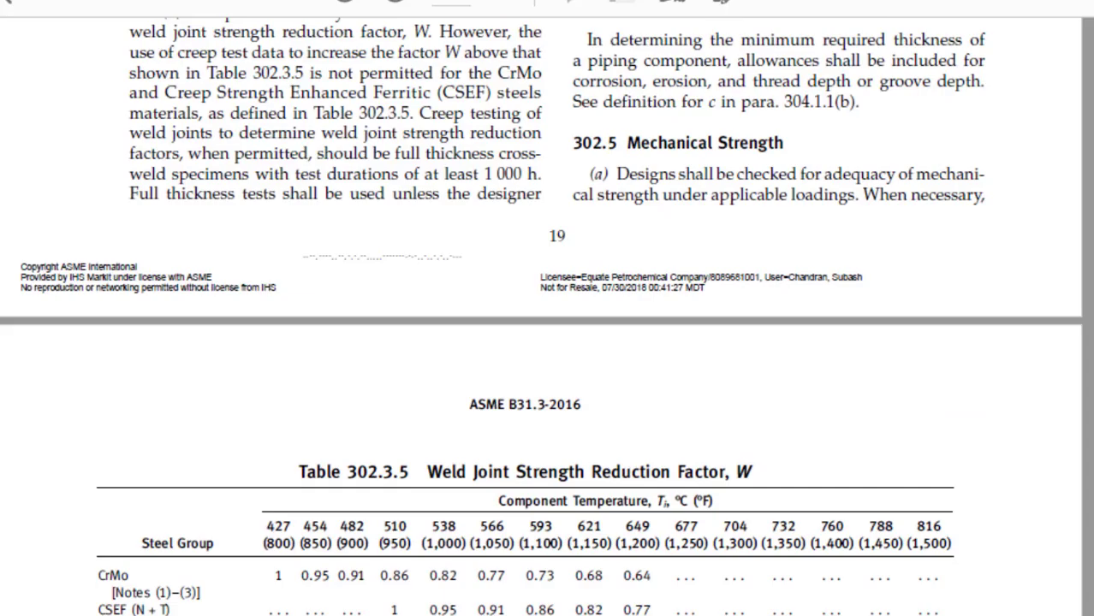
pyautogui.moveTo(427, 526); pyautogui.dragTo(399, 205)
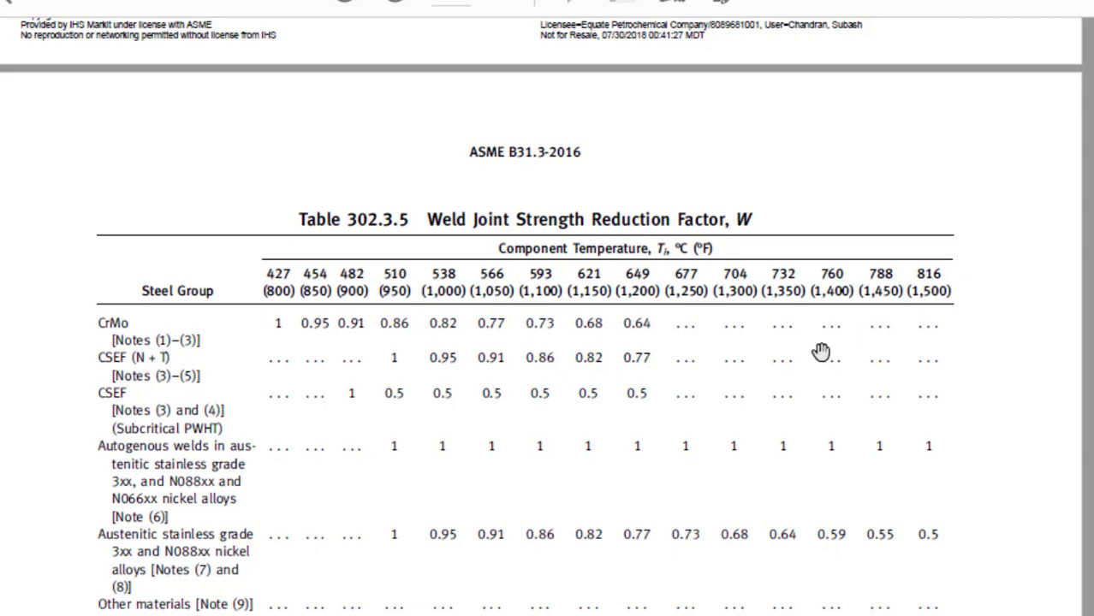
pyautogui.scroll(-20, 548, 343)
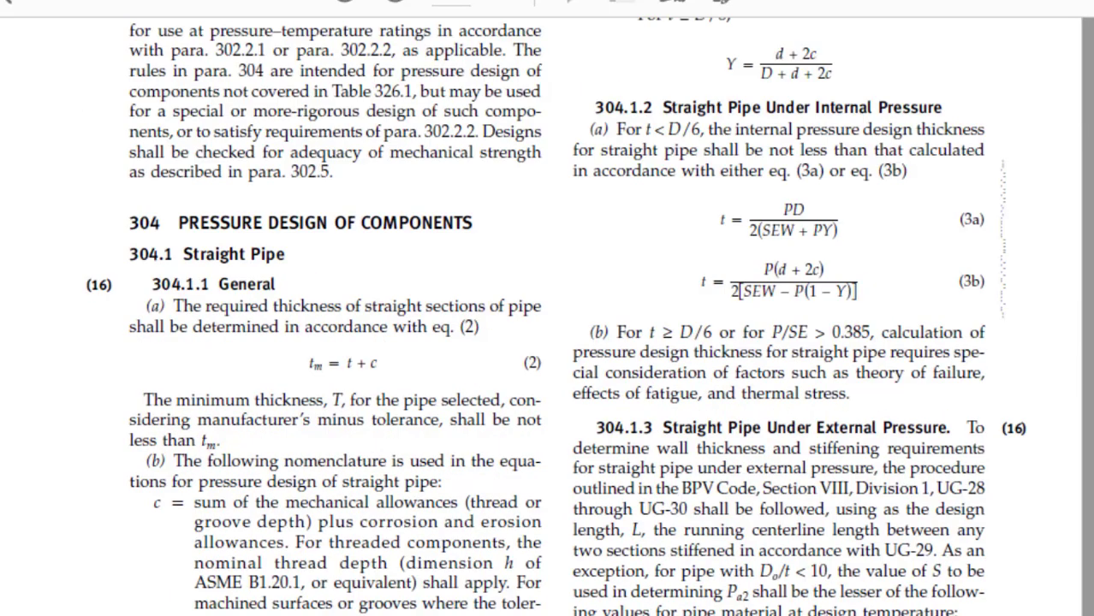
pyautogui.scroll(4, 653, 247)
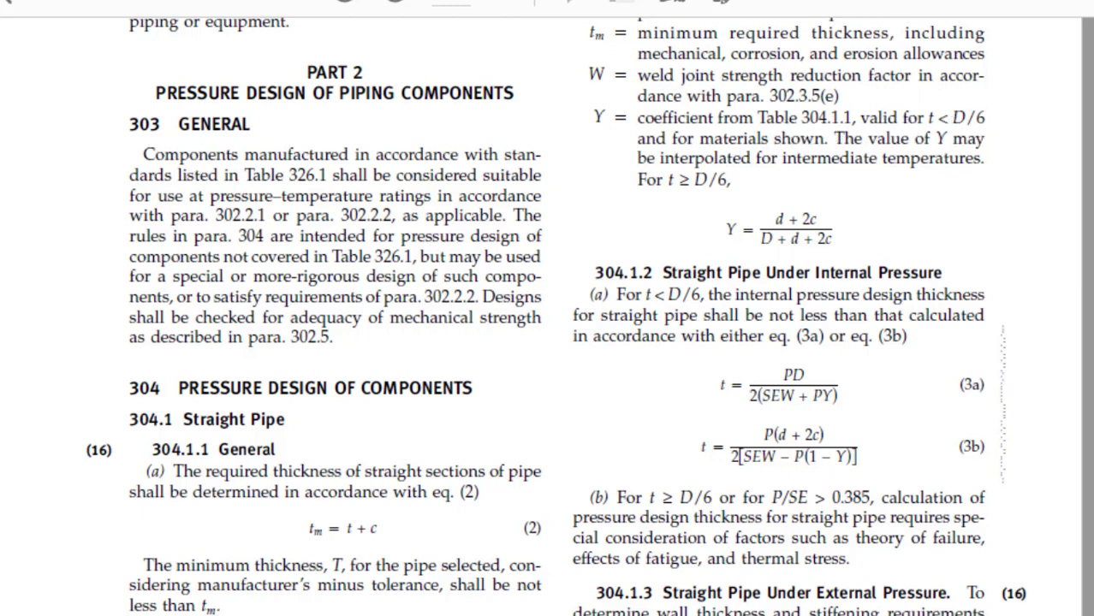
# Look up coefficient Y for t < D/6 in Table 304.1.1 and return to the internal pressure equations.
pyautogui.scroll(-7, 548, 317)
pyautogui.scroll(-4, 548, 317)
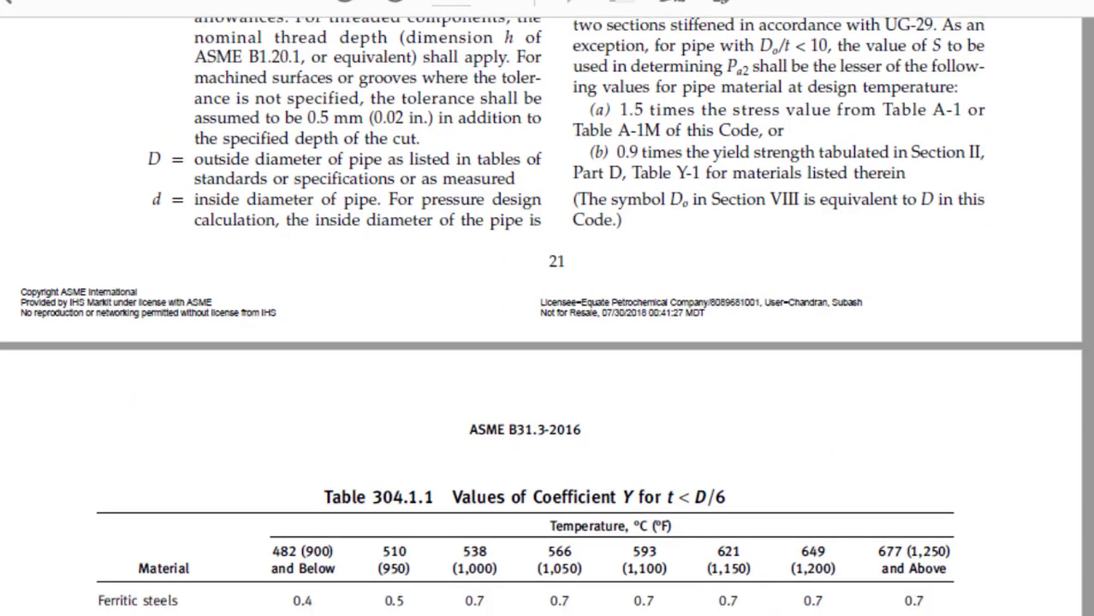
pyautogui.scroll(-1, 611, 489)
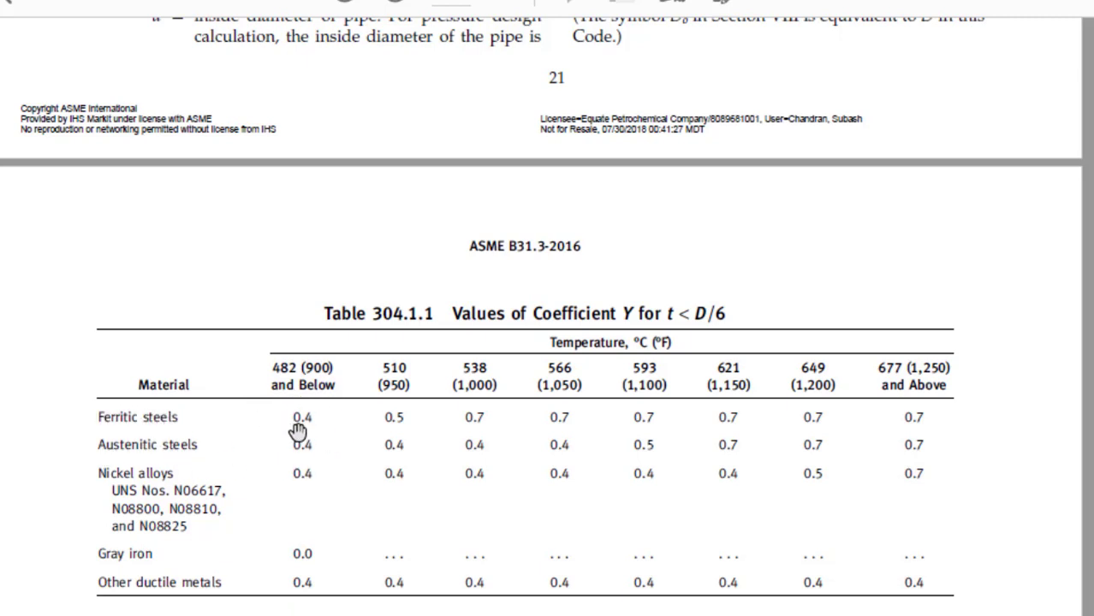
pyautogui.scroll(7, 541, 317)
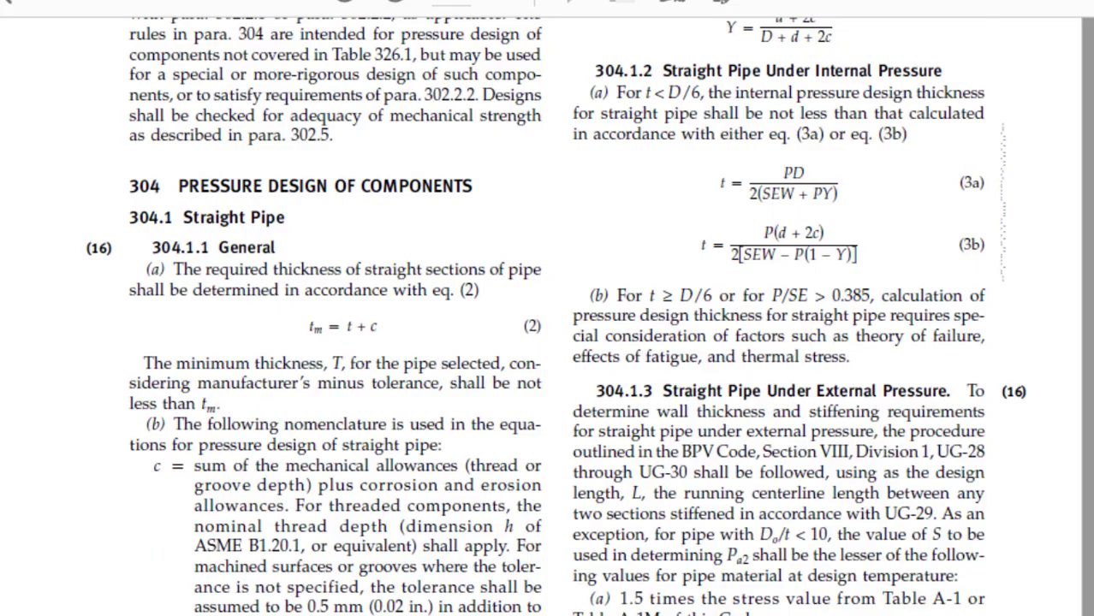
pyautogui.scroll(4, 548, 317)
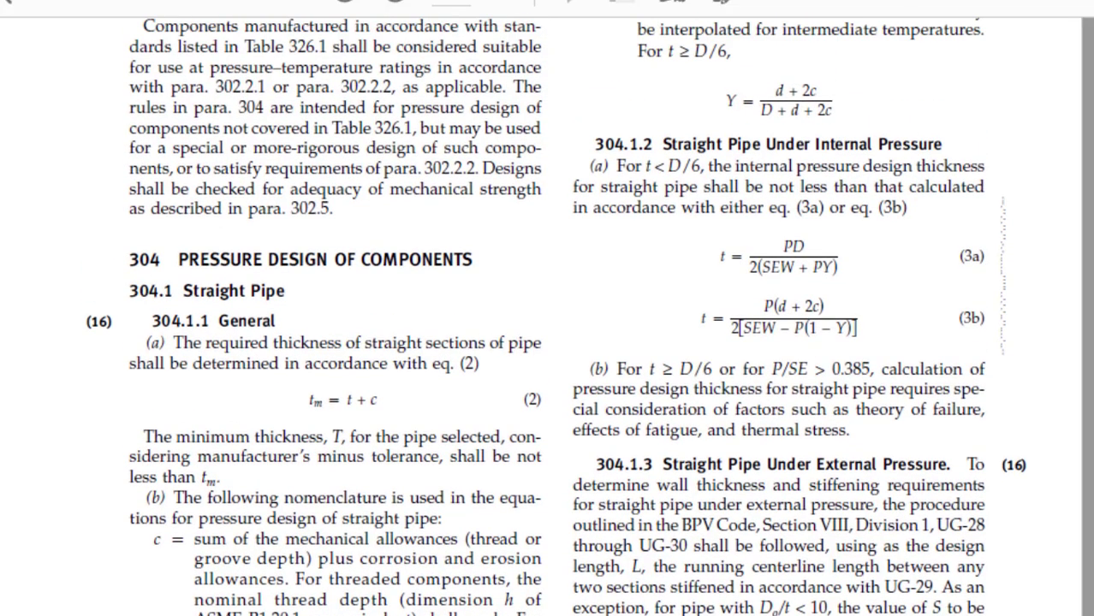
pyautogui.scroll(3, 547, 317)
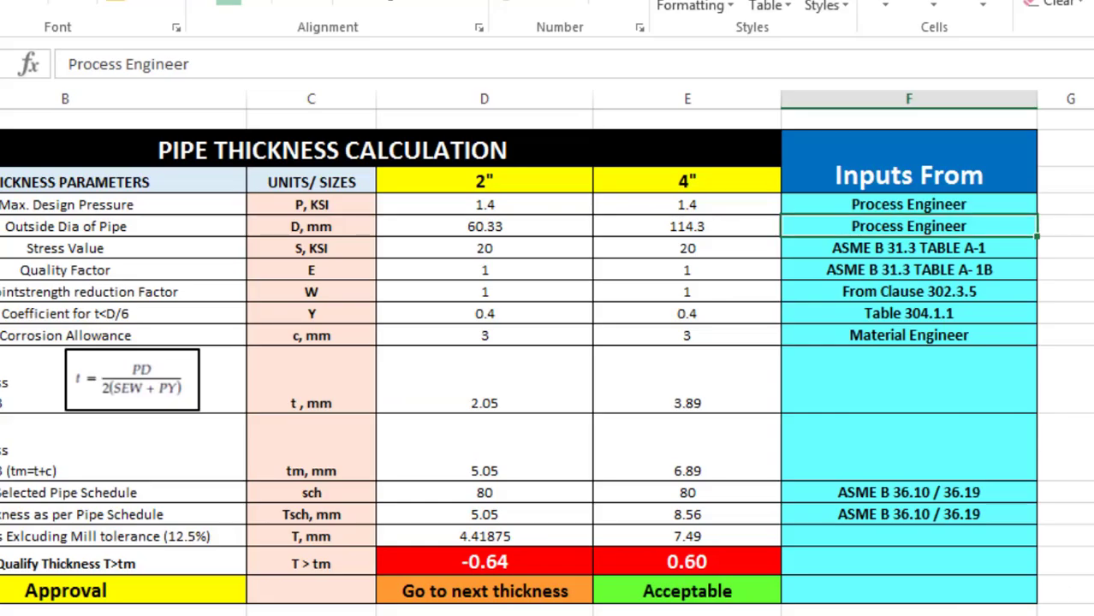
# In the Excel pipe thickness calculation, check the input sources listed for maximum design pressure and outside pipe diameter.
pyautogui.click(1089, 403)
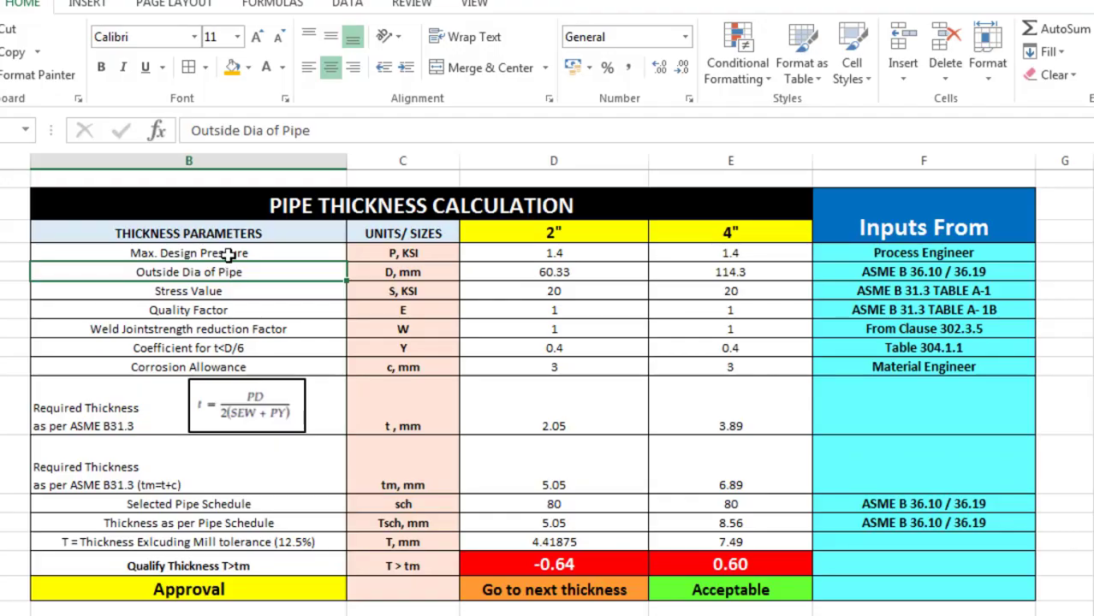
pyautogui.click(228, 254)
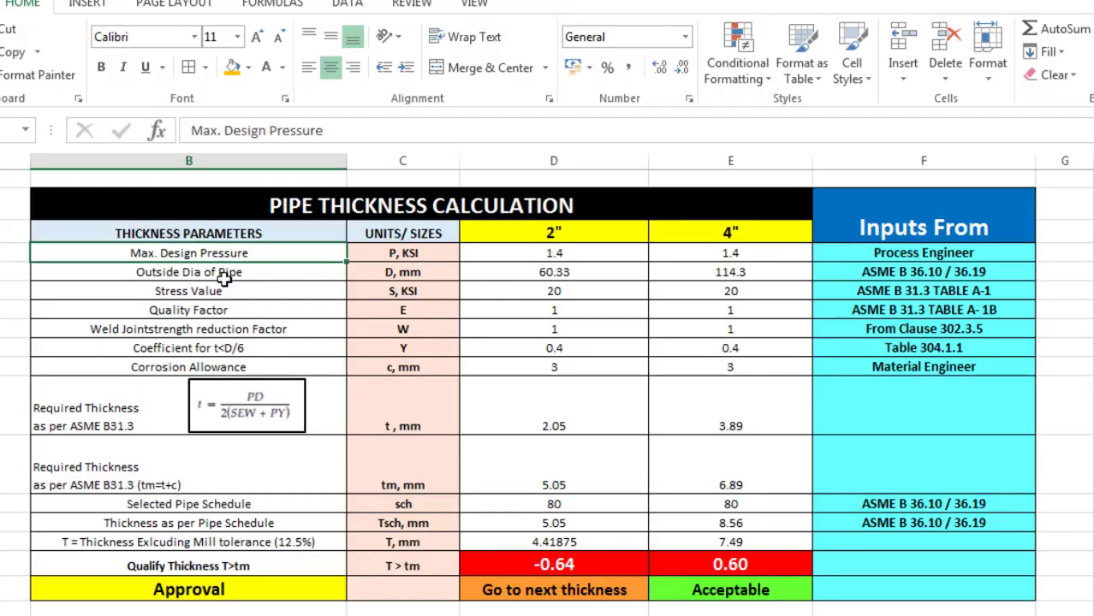
pyautogui.click(222, 272)
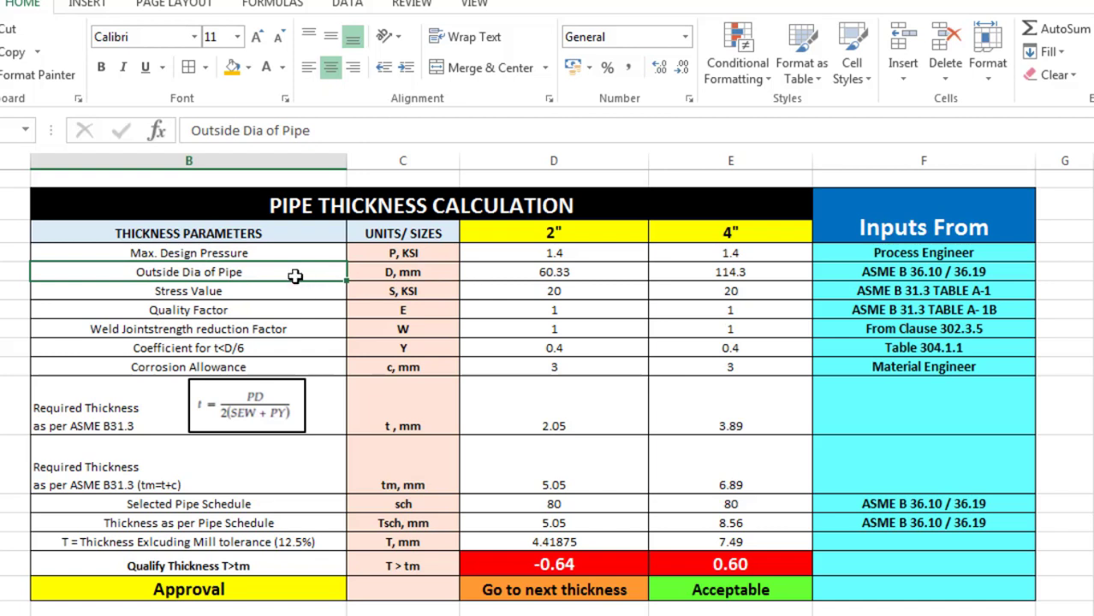
pyautogui.click(972, 273)
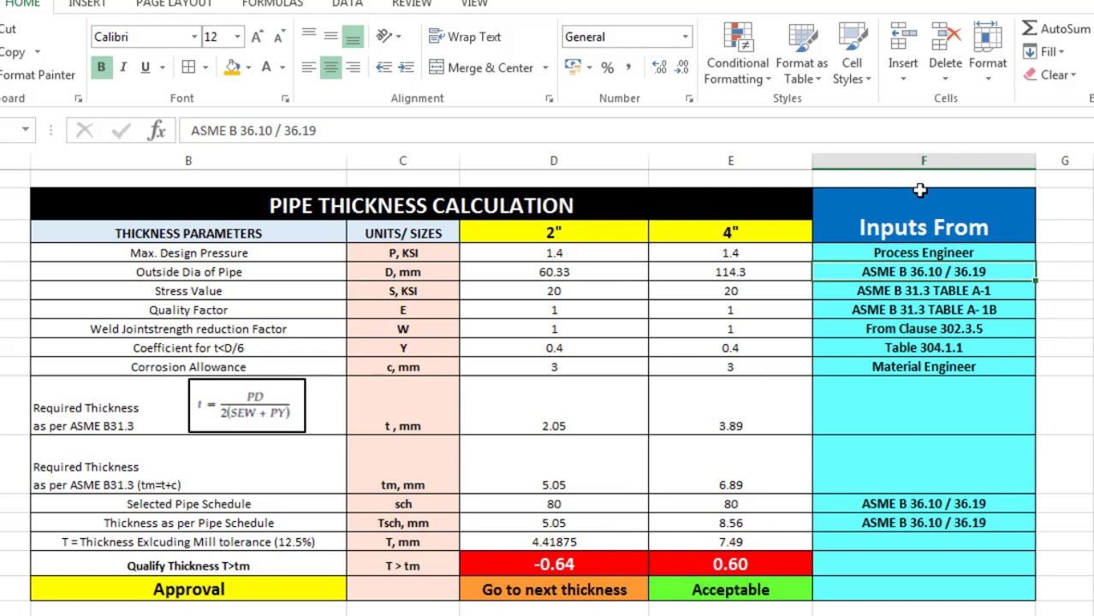
pyautogui.click(907, 233)
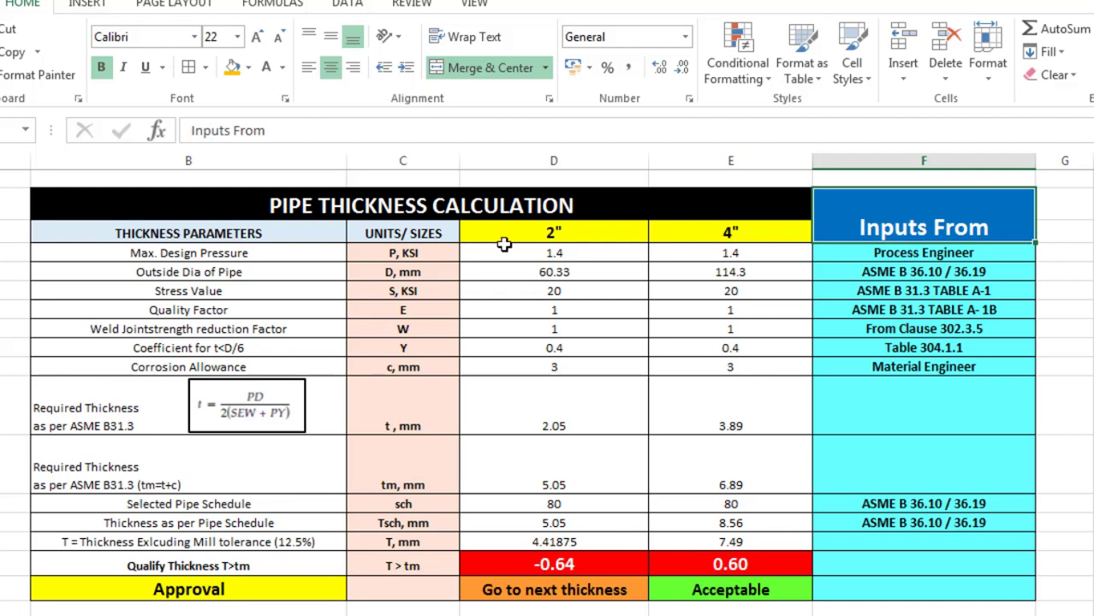
pyautogui.click(258, 255)
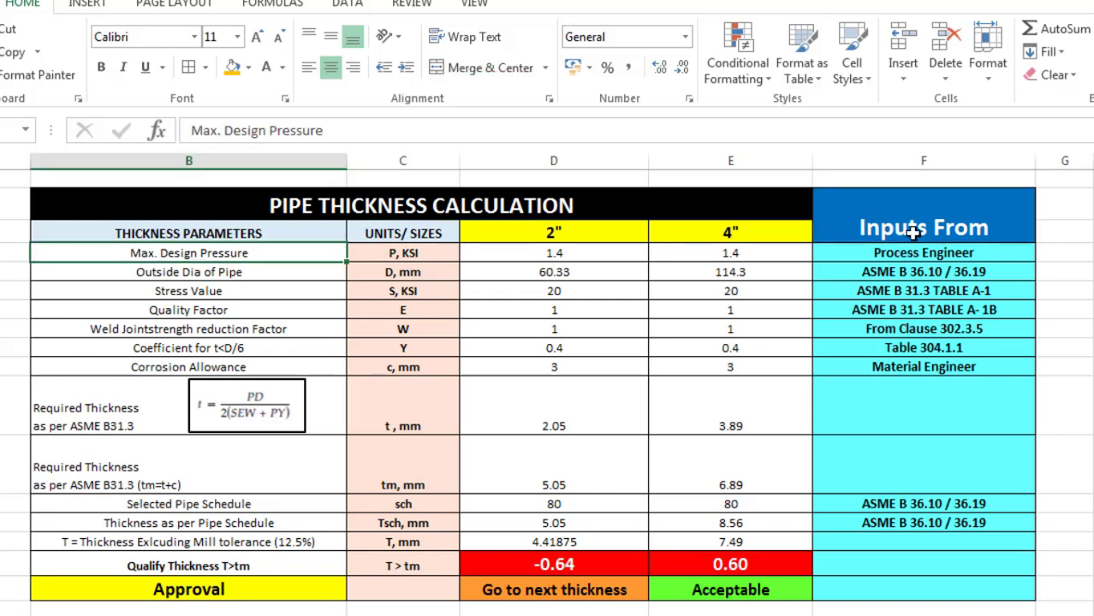
pyautogui.click(973, 260)
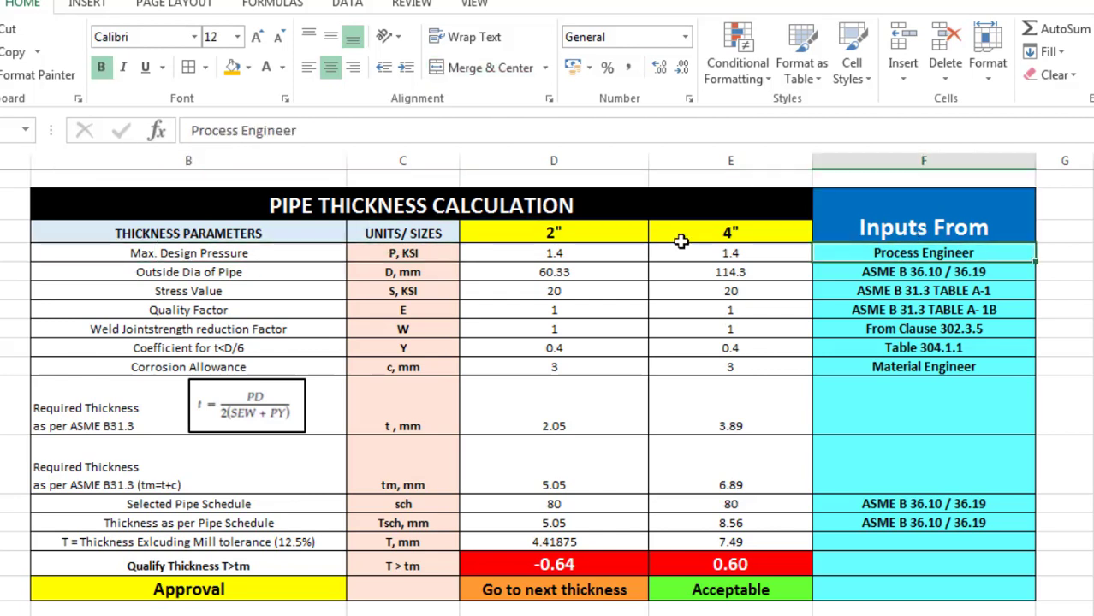
pyautogui.click(328, 272)
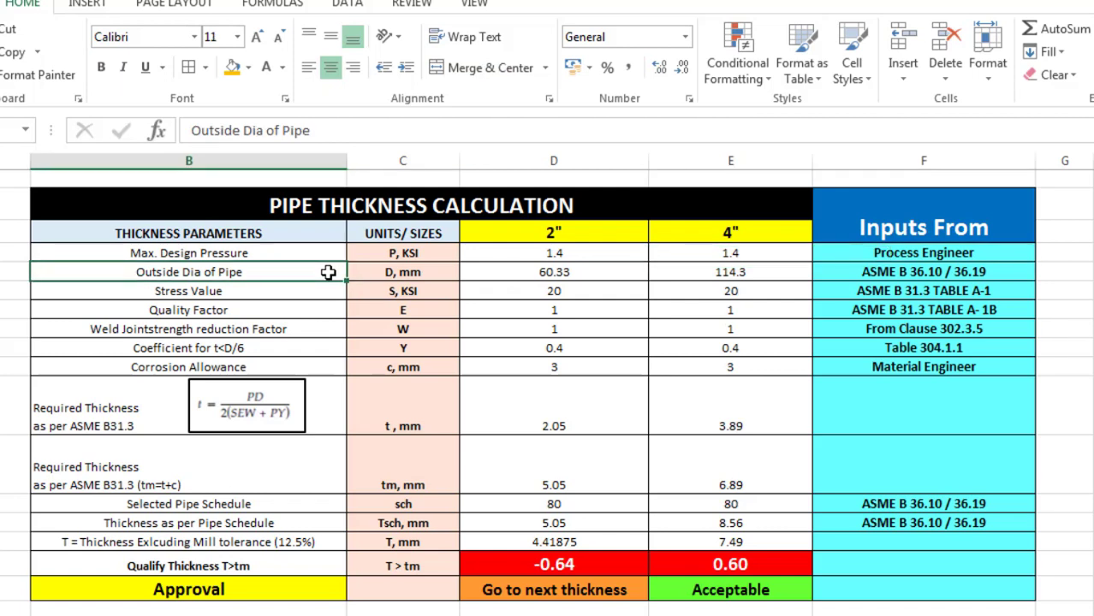
pyautogui.click(892, 272)
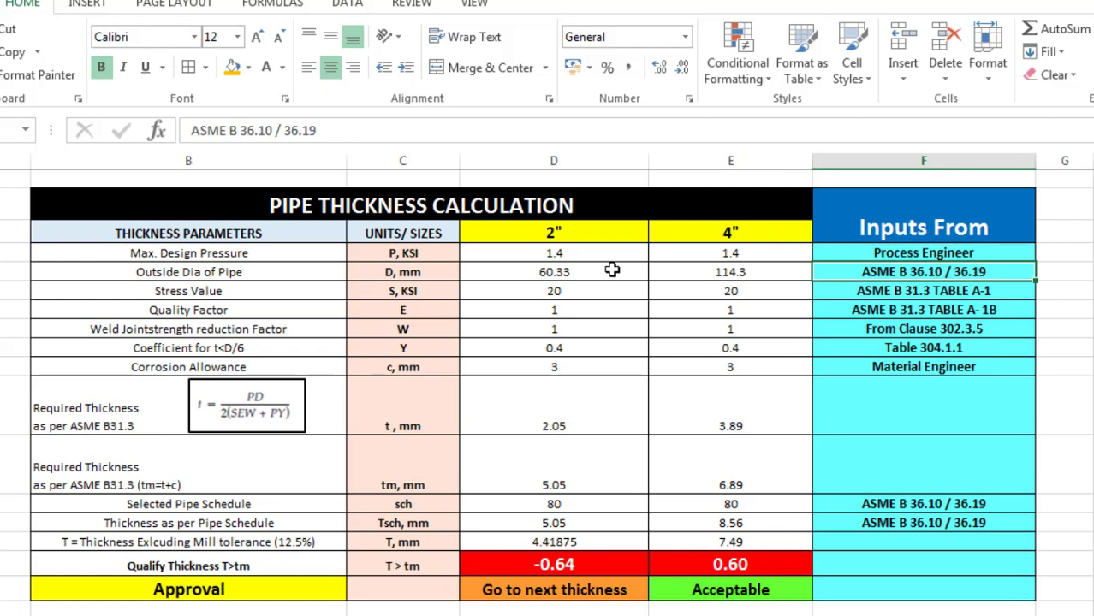
# Check the stress value's input source, switch to the ASME B31.3 PDF and find Table A-1 of basic allowable stresses.
pyautogui.click(305, 294)
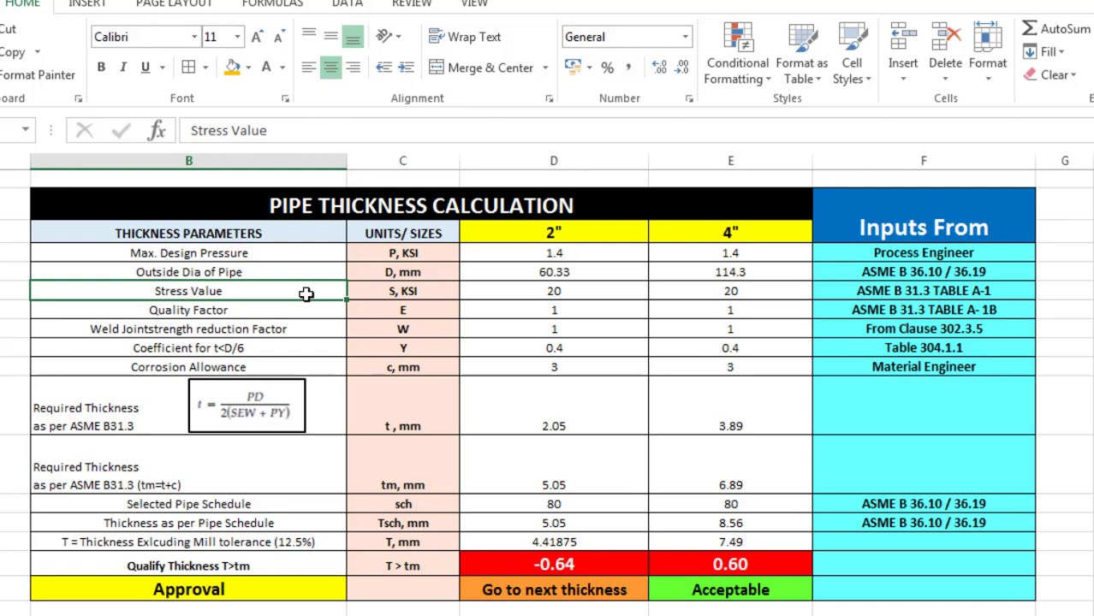
pyautogui.click(933, 294)
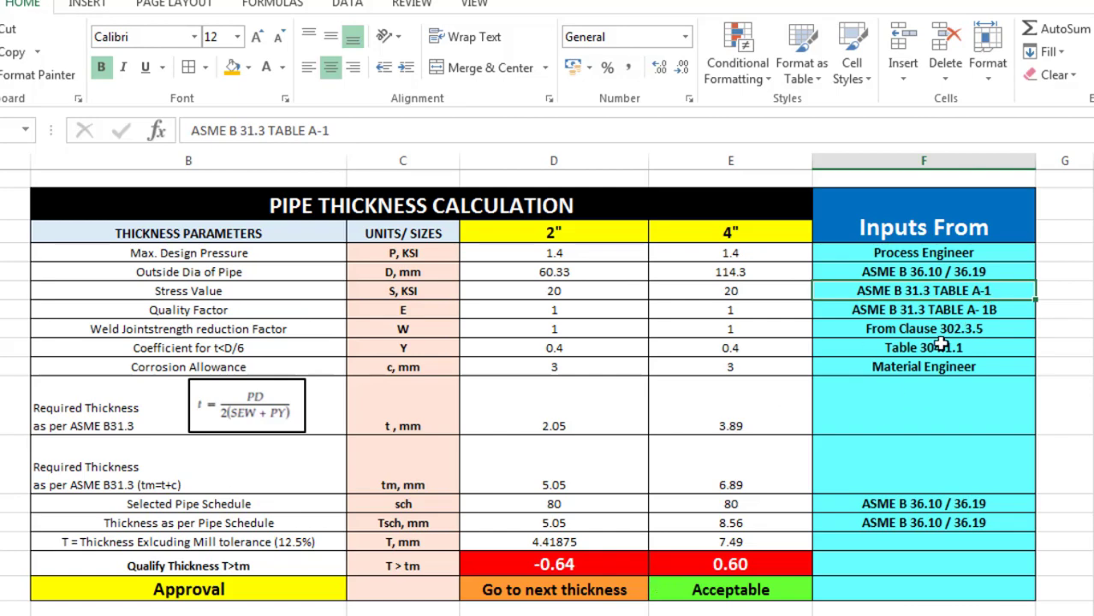
pyautogui.hotkey('alt', 'Tab')
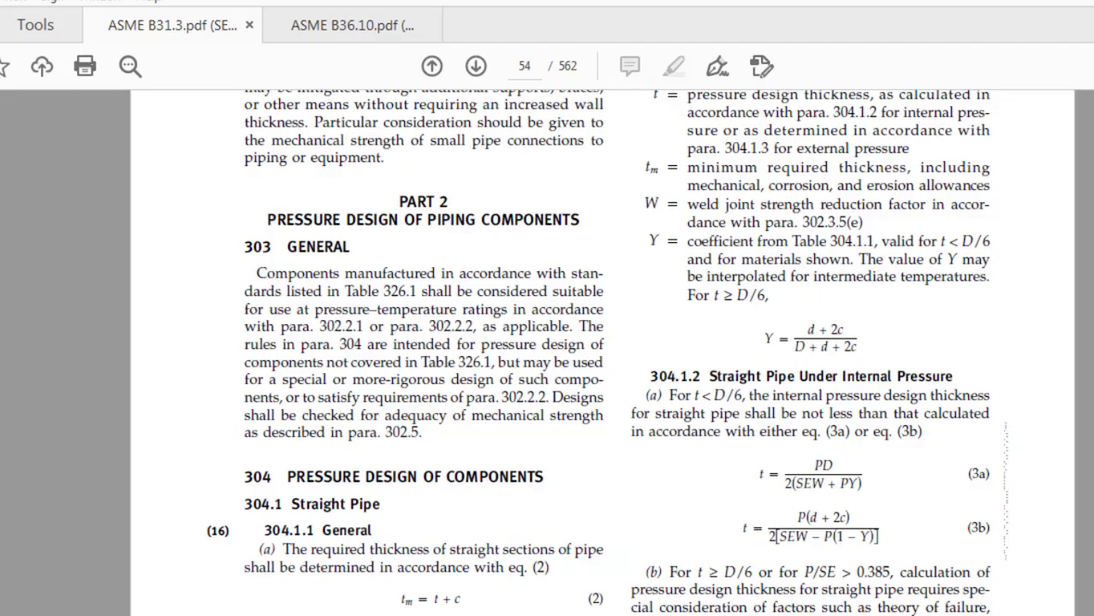
pyautogui.scroll(-20, 602, 353)
pyautogui.scroll(-20, 603, 353)
pyautogui.scroll(-20, 603, 352)
pyautogui.scroll(-20, 603, 352)
pyautogui.scroll(20, 602, 353)
pyautogui.scroll(-15, 603, 353)
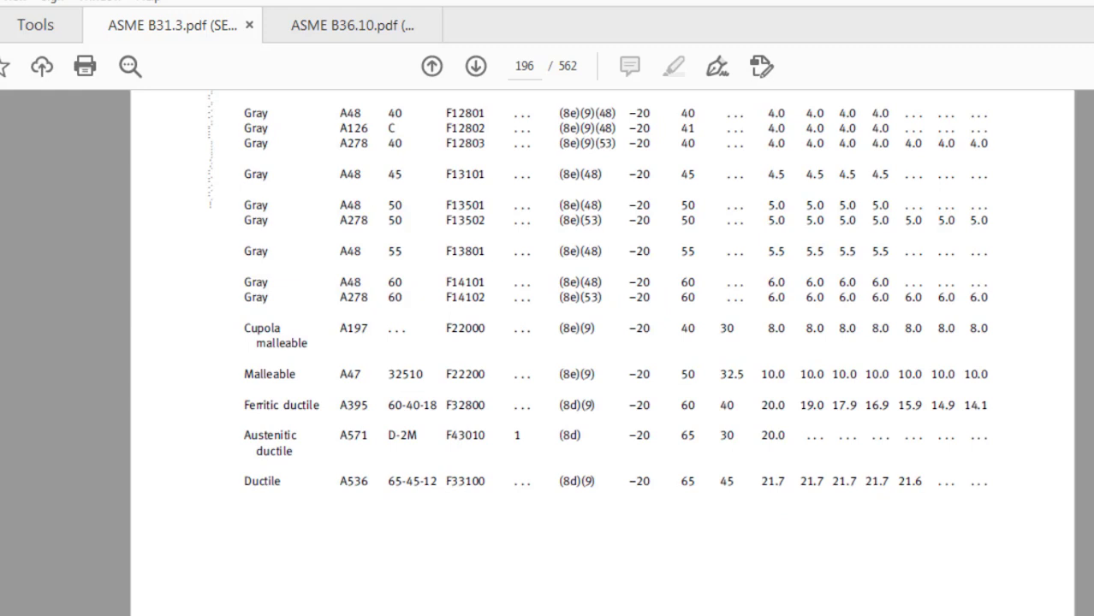
pyautogui.scroll(7, 792, 361)
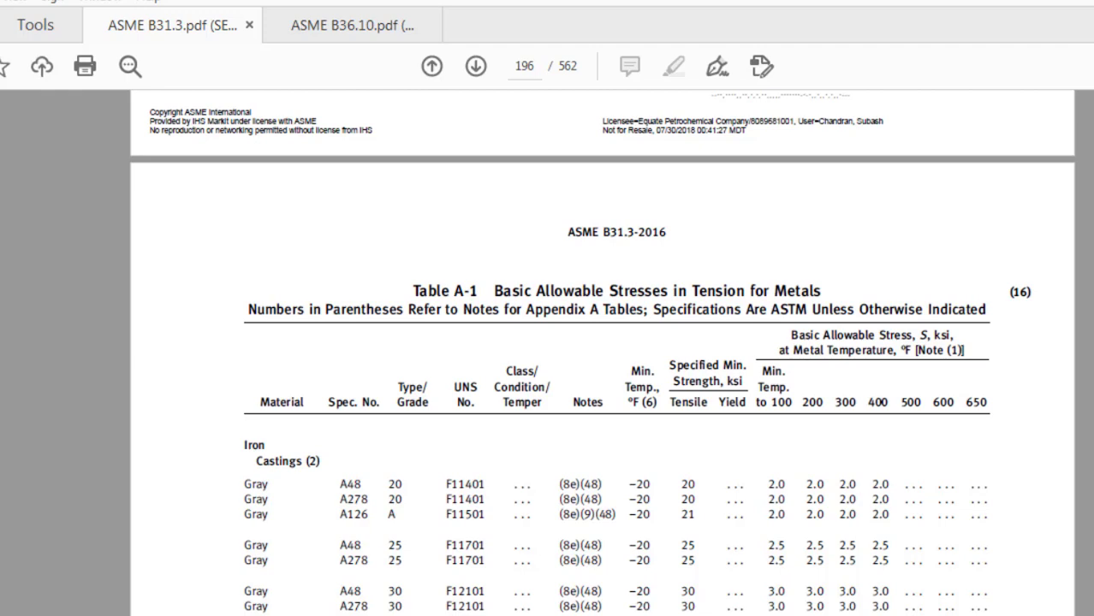
# Examine the carbon steel pipe and tube allowable stresses in Table A-1 and return to the Excel thickness calculation.
pyautogui.scroll(-10, 599, 342)
pyautogui.scroll(-5, 599, 342)
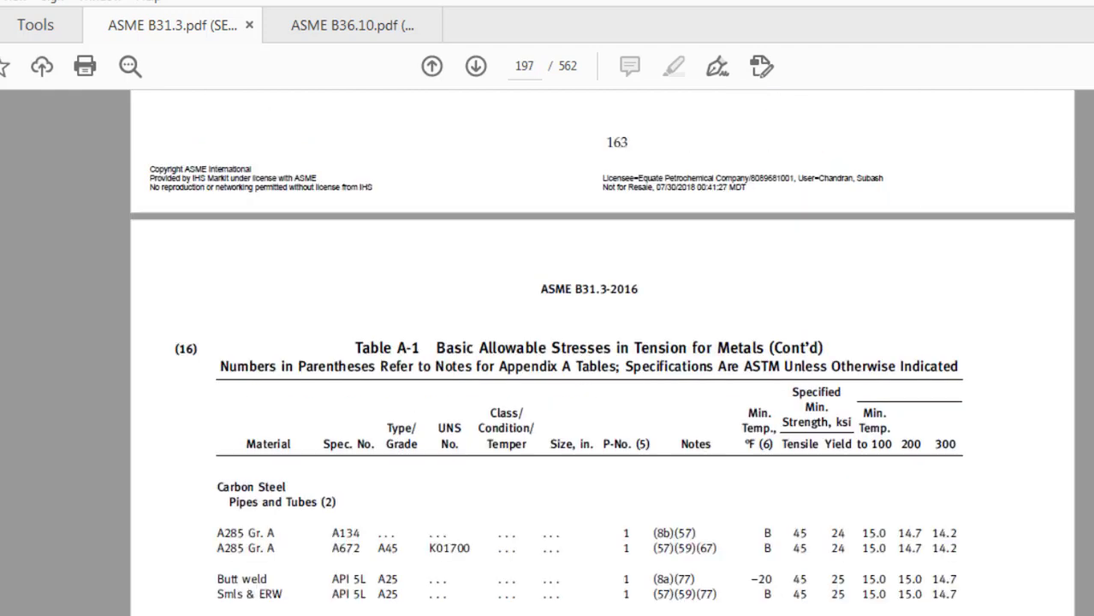
pyautogui.scroll(-3, 599, 342)
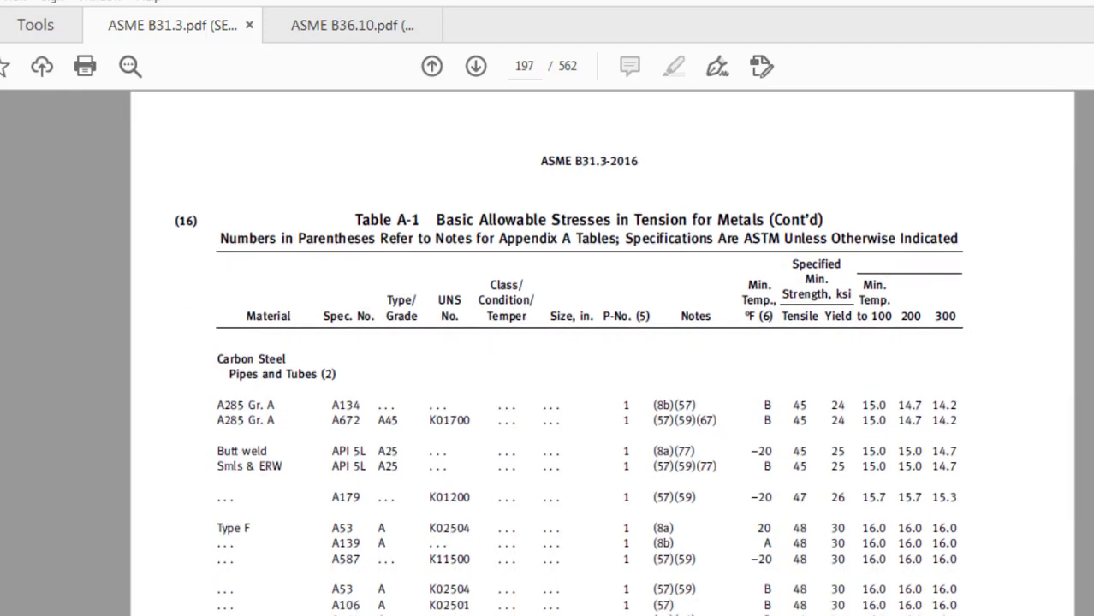
pyautogui.scroll(-3, 600, 343)
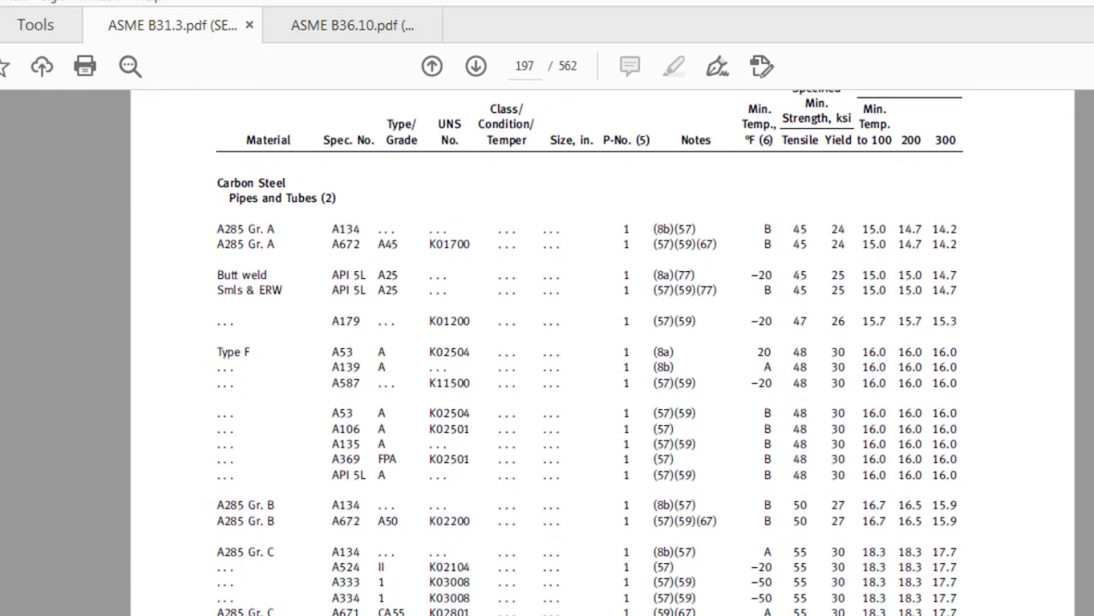
pyautogui.scroll(-3, 599, 342)
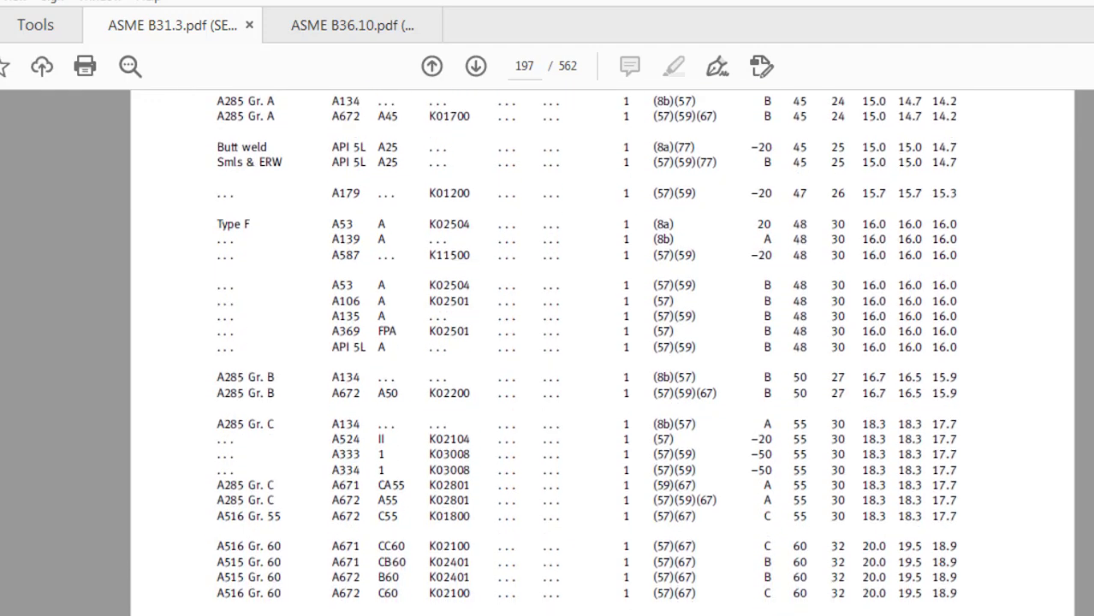
pyautogui.scroll(-3, 600, 342)
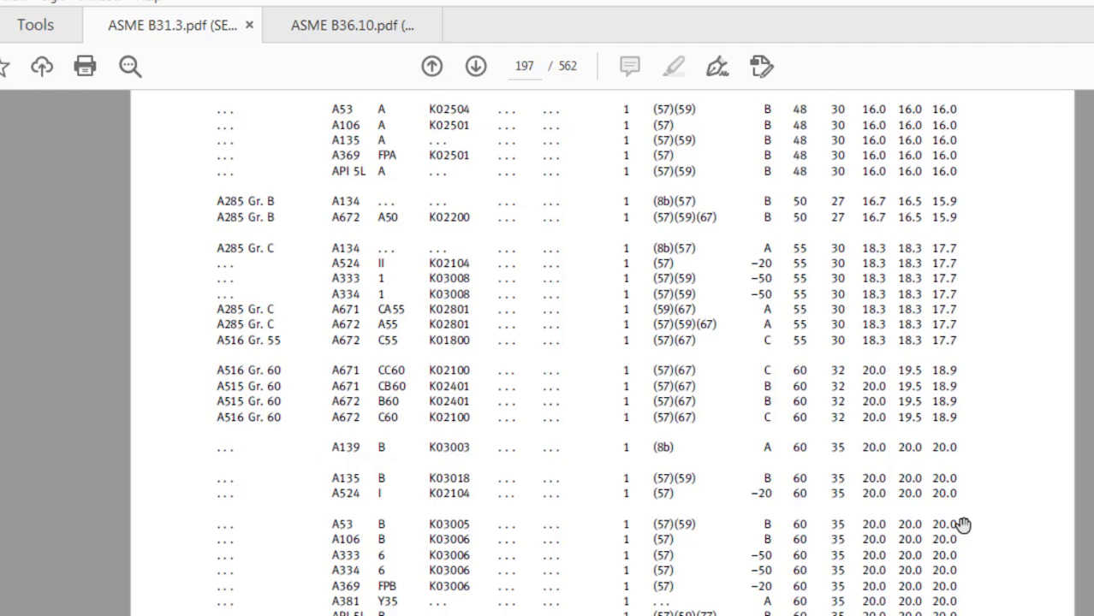
pyautogui.hotkey('alt', 'Tab')
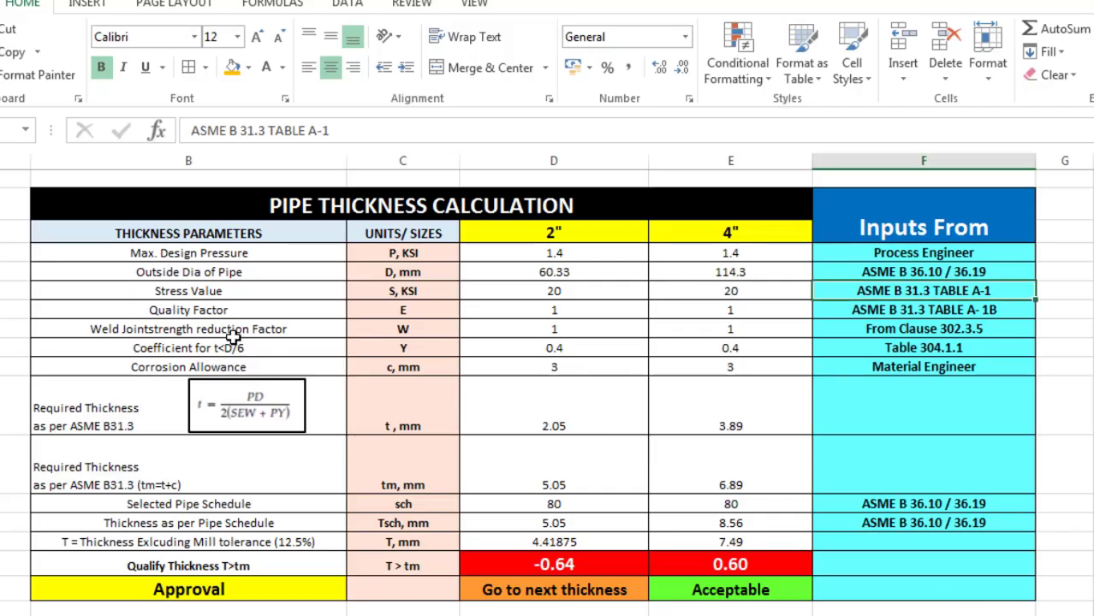
# Review the Stress Value row in the pipe thickness calculation, covering its unit, 2" pipe value and input source.
pyautogui.click(232, 296)
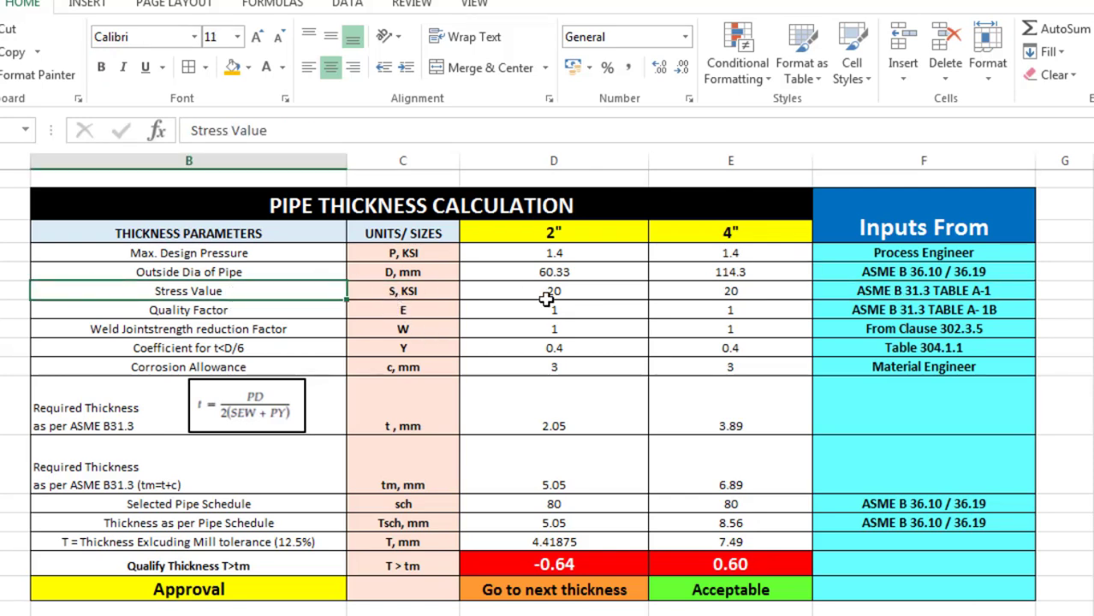
pyautogui.click(571, 294)
pyautogui.click(428, 290)
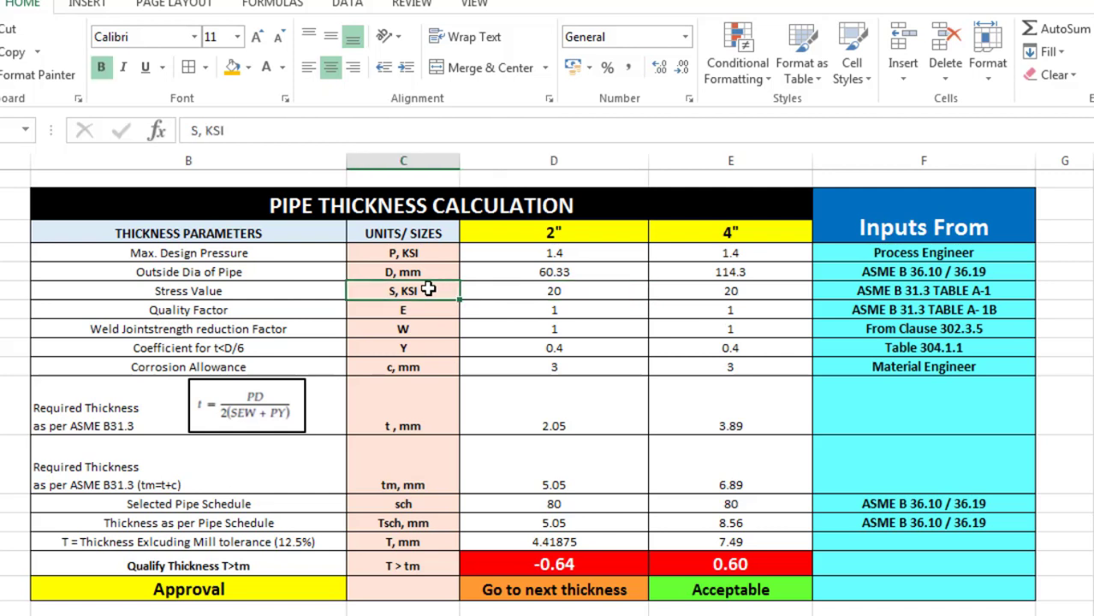
pyautogui.click(907, 296)
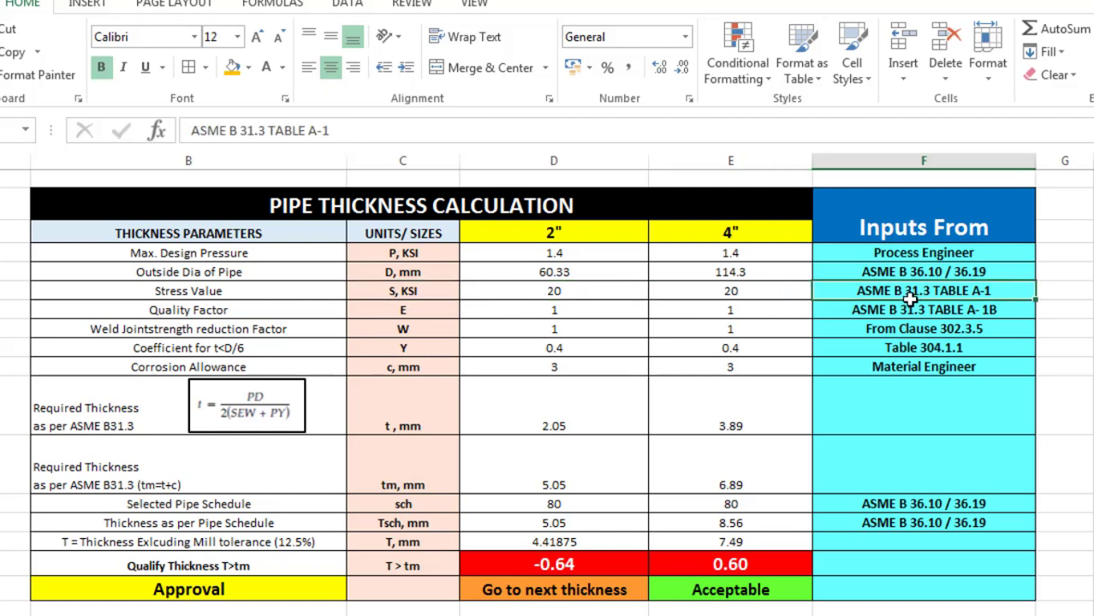
# Review the Quality Factor E row, looking briefly into the ASME B31.3 PDF before checking the factor's input source in Excel.
pyautogui.click(289, 310)
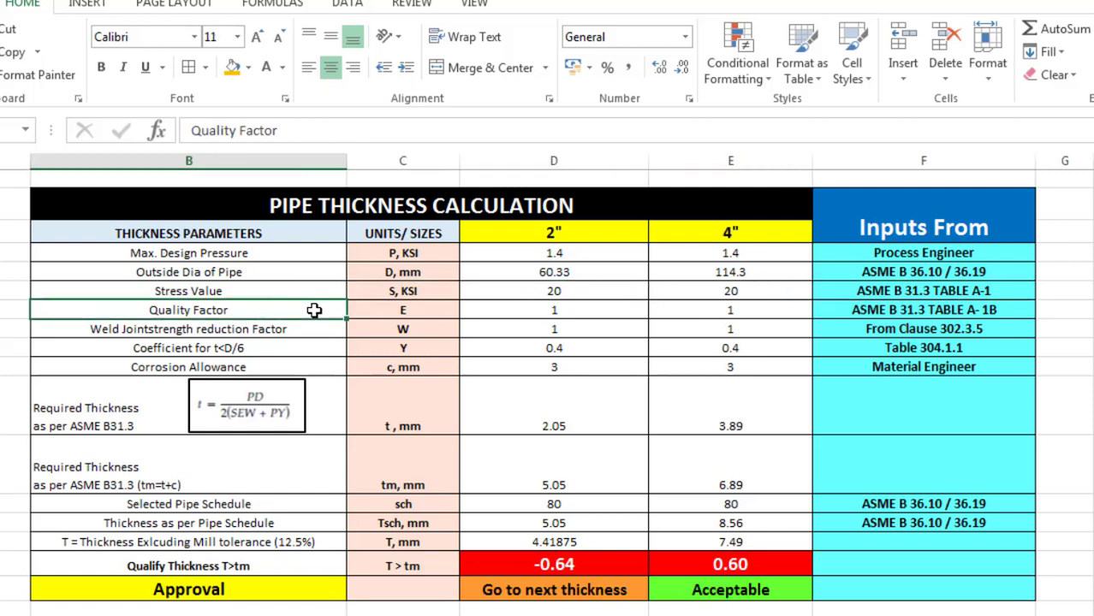
pyautogui.click(446, 312)
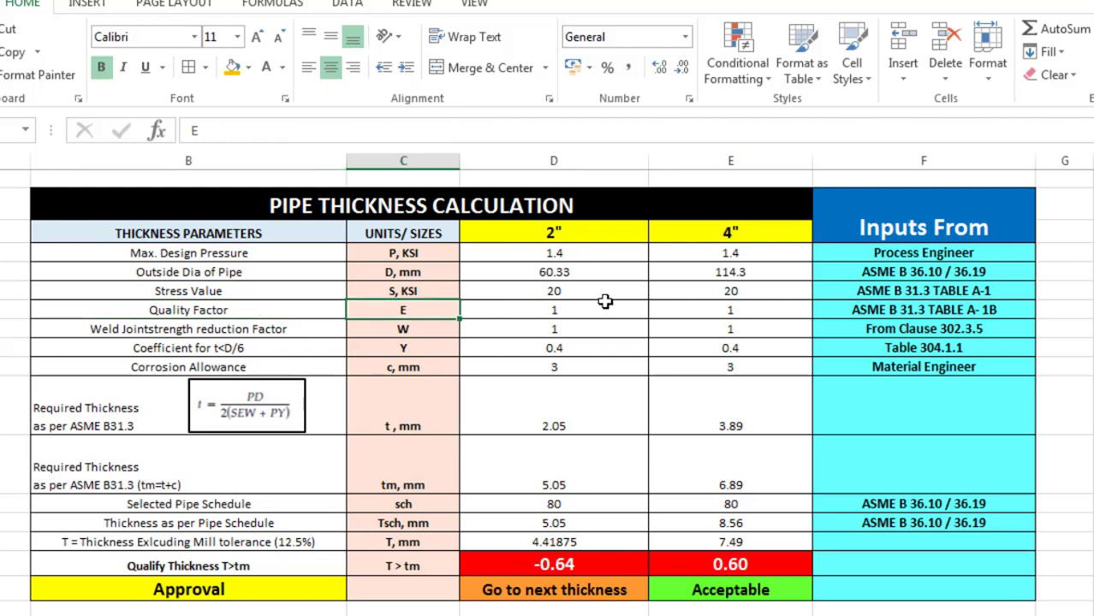
pyautogui.click(526, 313)
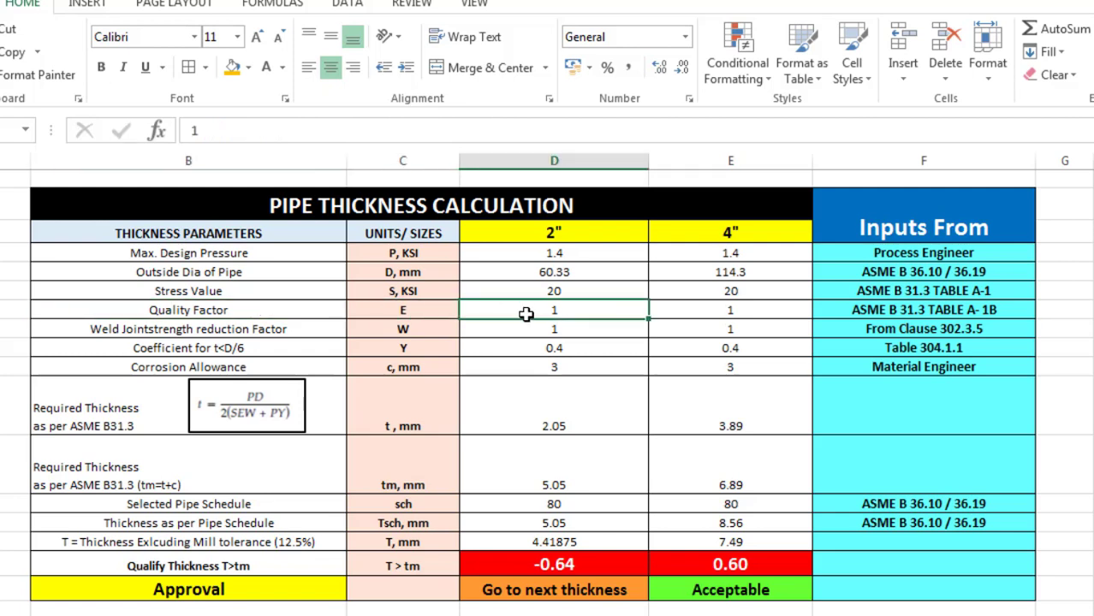
pyautogui.hotkey('alt', 'Tab')
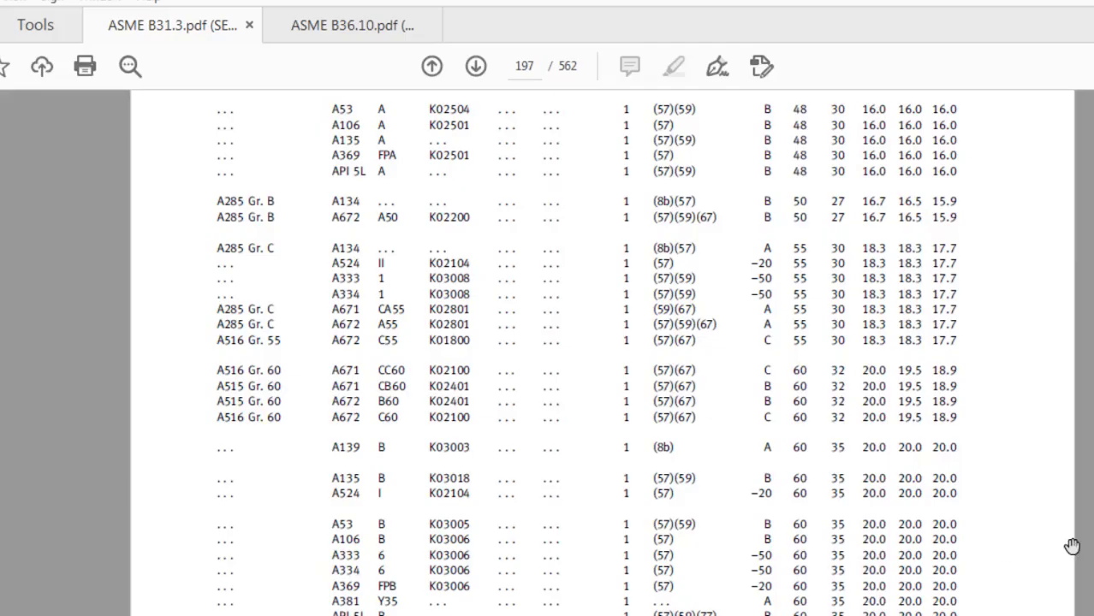
pyautogui.scroll(-20, 601, 351)
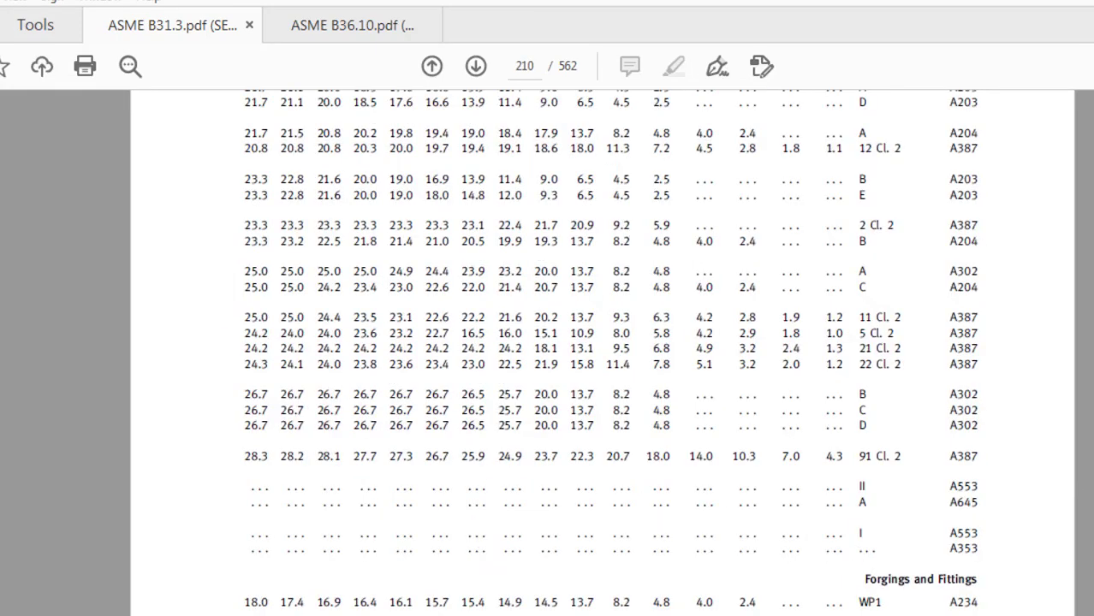
pyautogui.hotkey('alt', 'Tab')
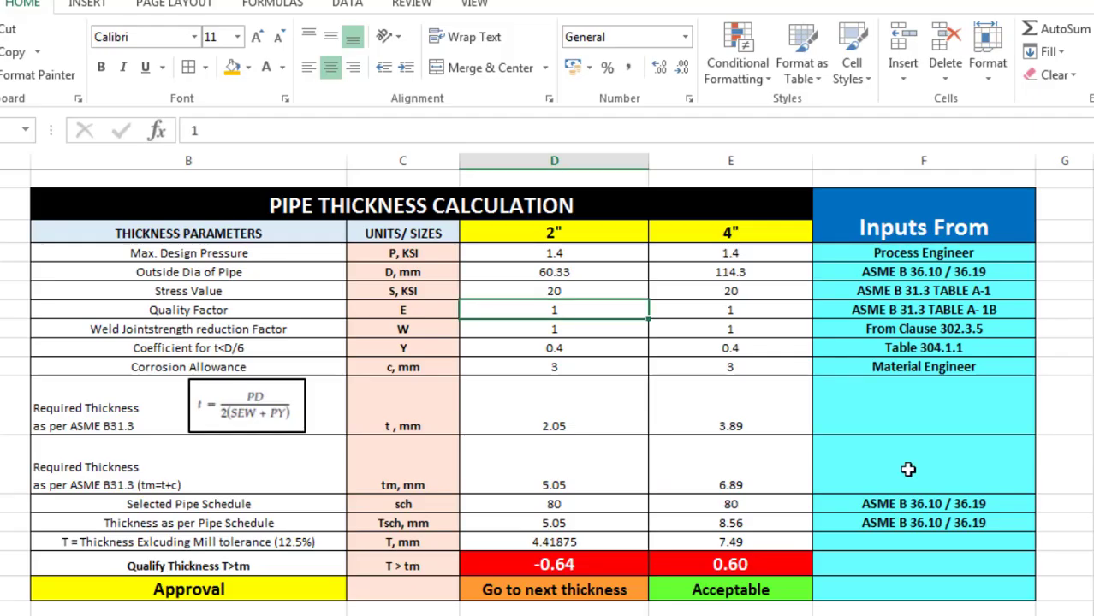
pyautogui.click(964, 309)
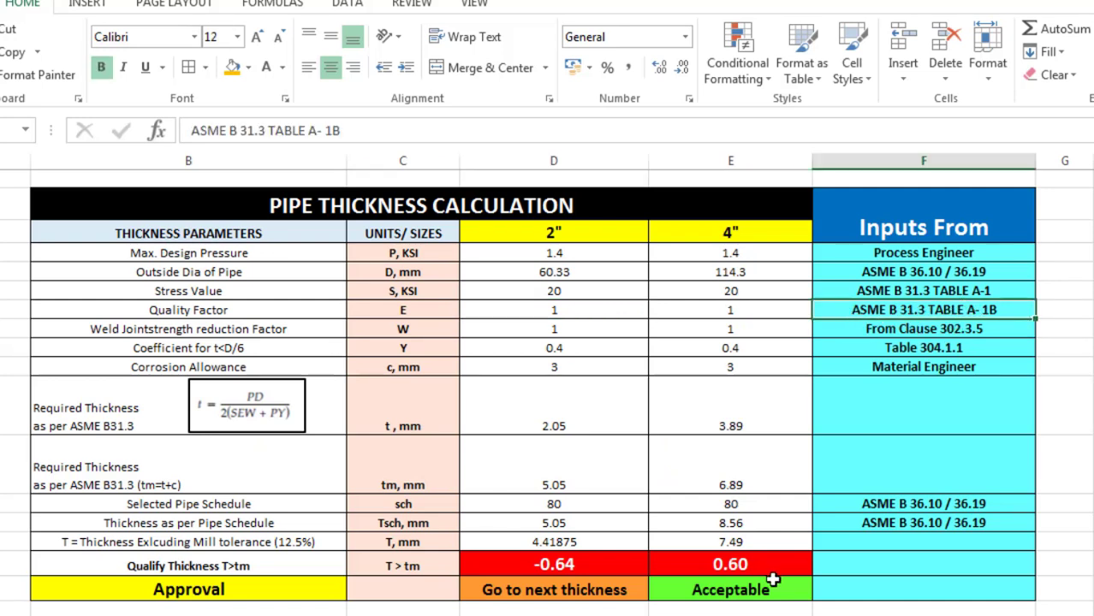
# Switch to the ASME B31.3 PDF and find Table A-1B of basic quality factors for longitudinal weld joints.
pyautogui.hotkey('alt', 'Tab')
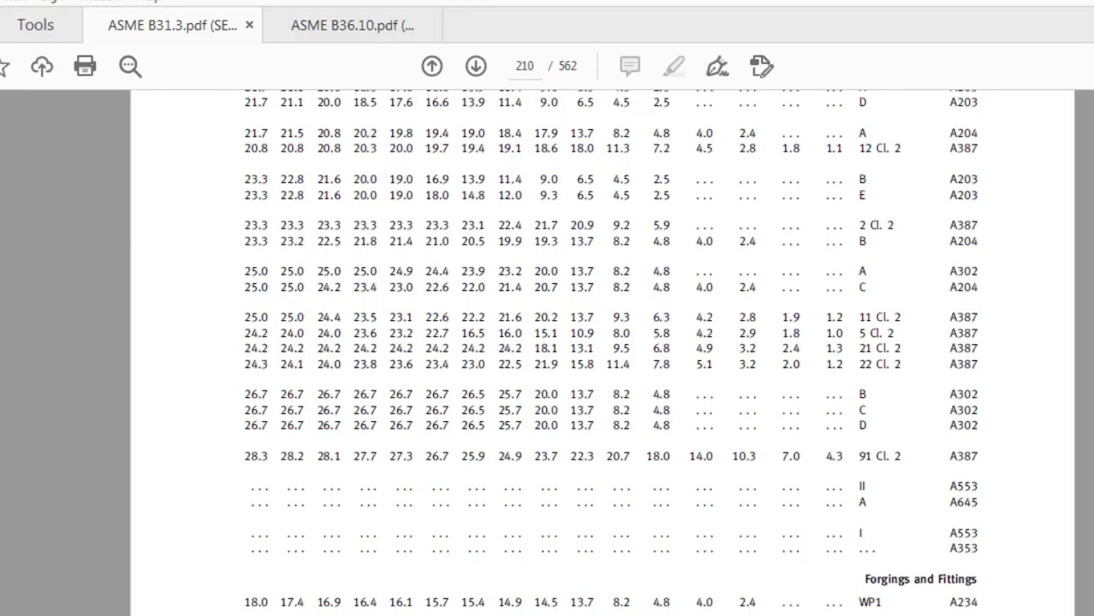
pyautogui.scroll(-20, 602, 352)
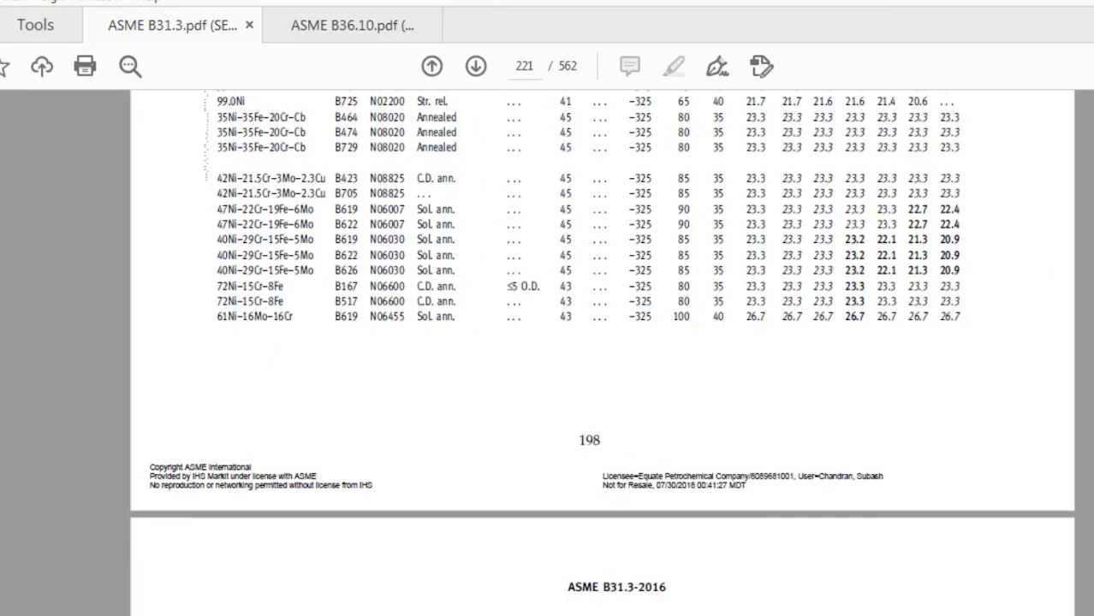
pyautogui.scroll(-20, 602, 352)
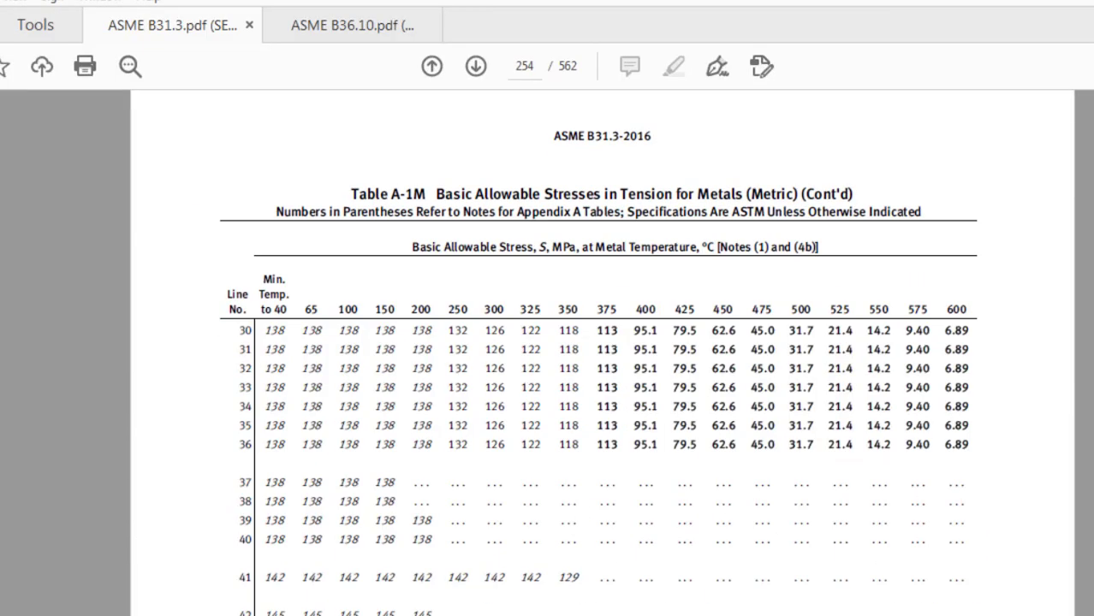
pyautogui.scroll(-20, 601, 353)
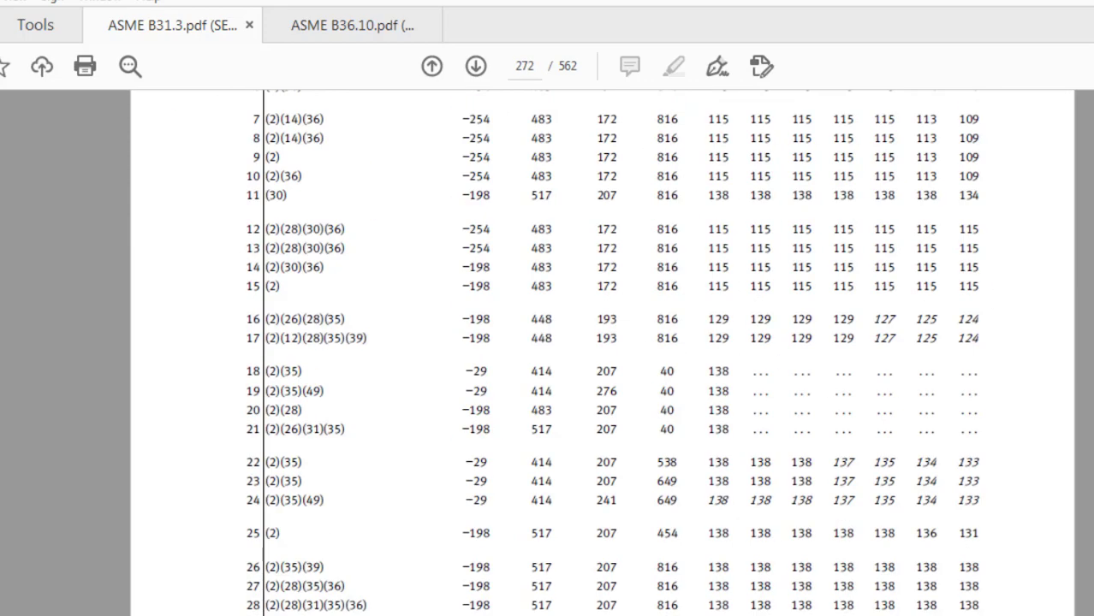
pyautogui.scroll(-20, 602, 353)
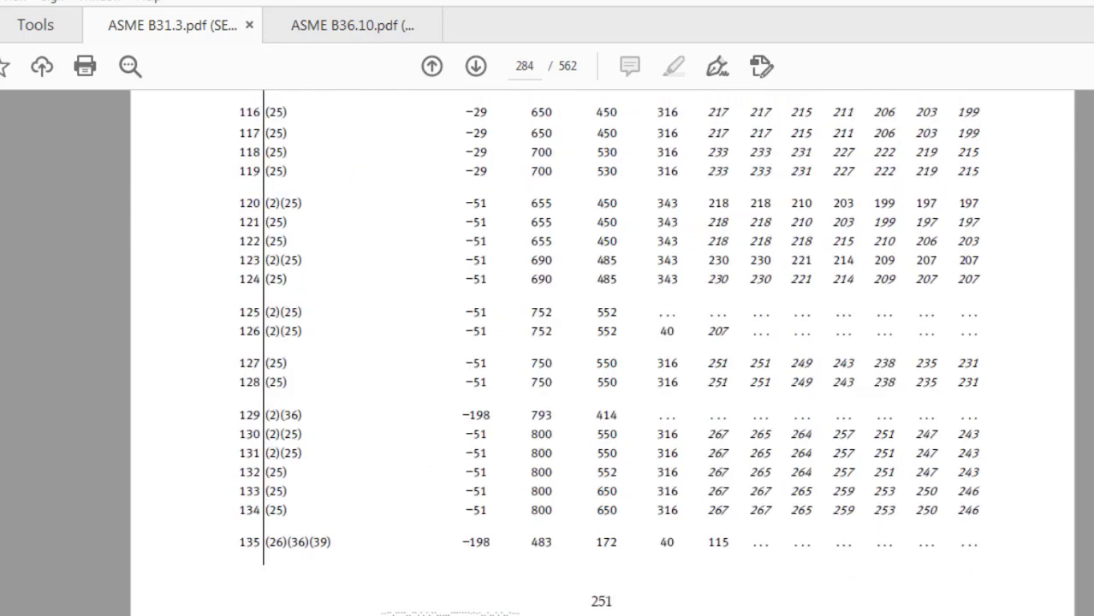
pyautogui.scroll(-20, 602, 353)
pyautogui.scroll(-20, 602, 353)
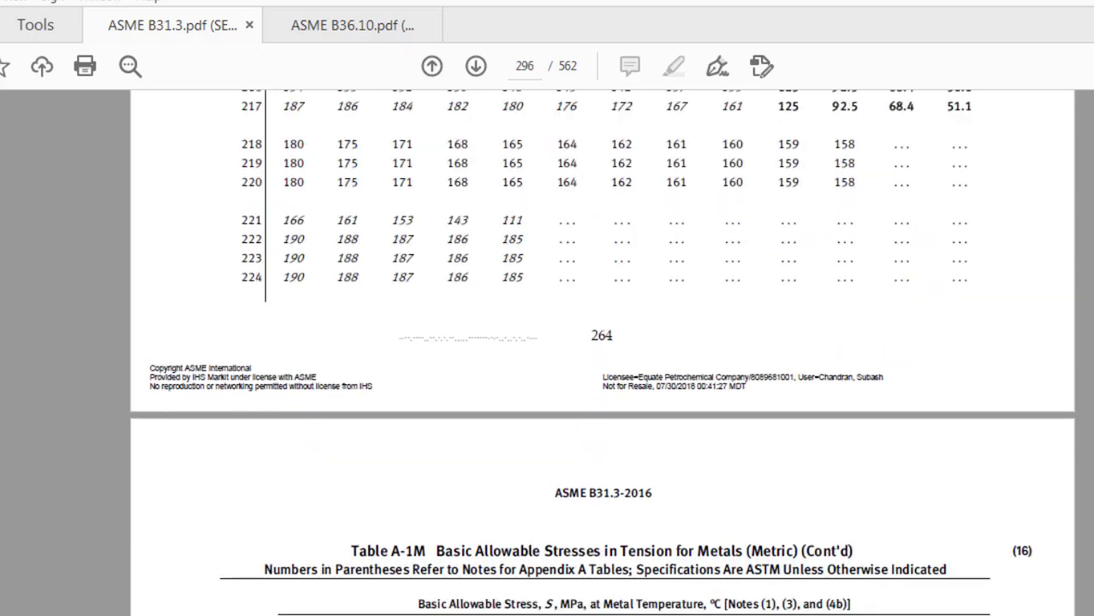
pyautogui.scroll(-20, 602, 353)
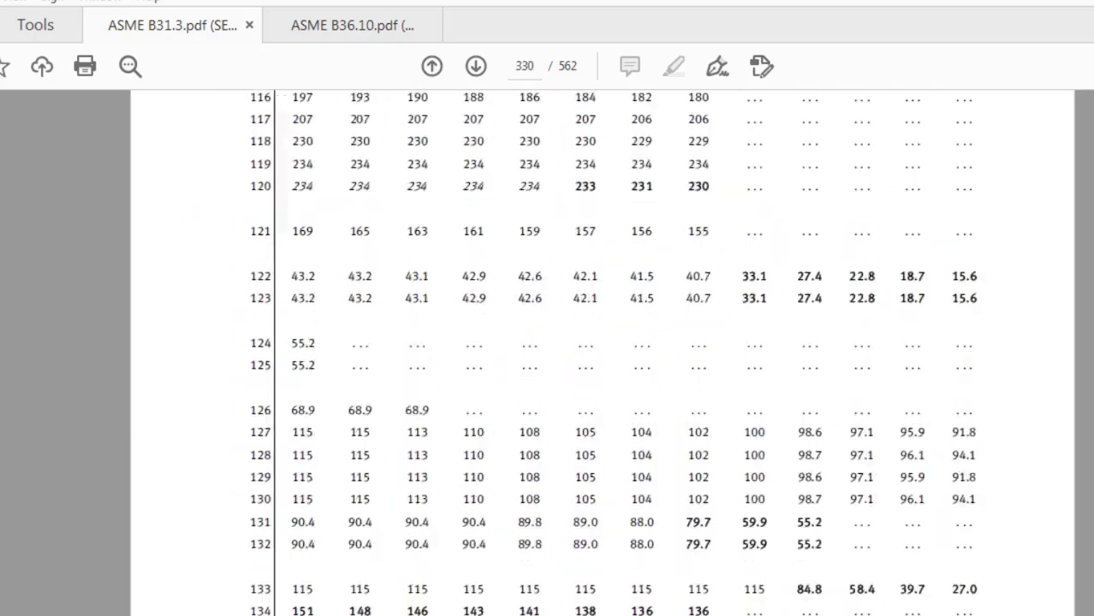
pyautogui.scroll(-20, 601, 353)
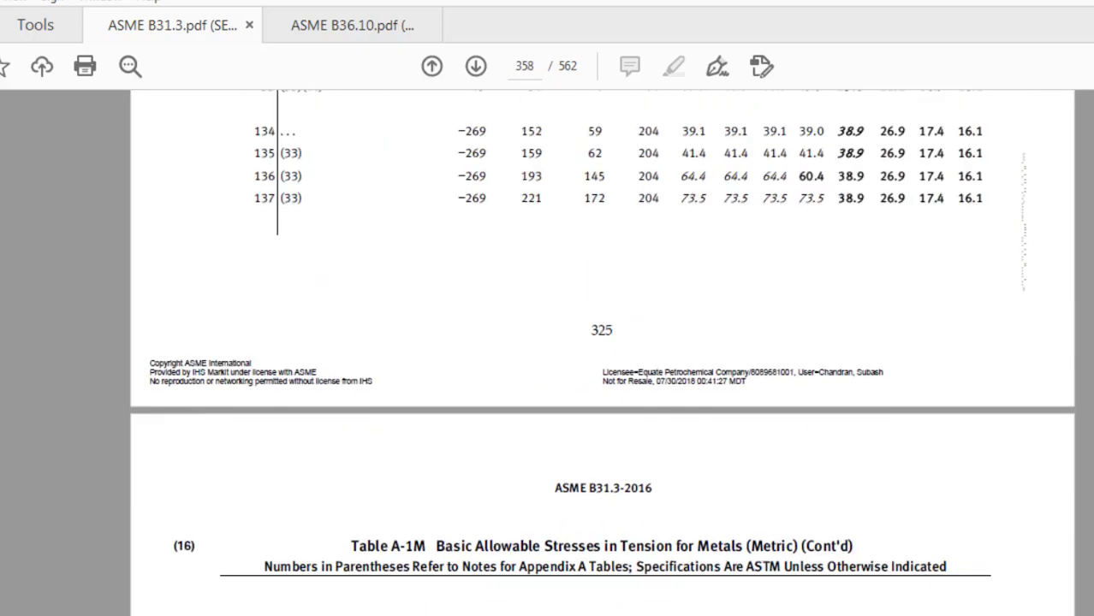
pyautogui.scroll(-20, 601, 353)
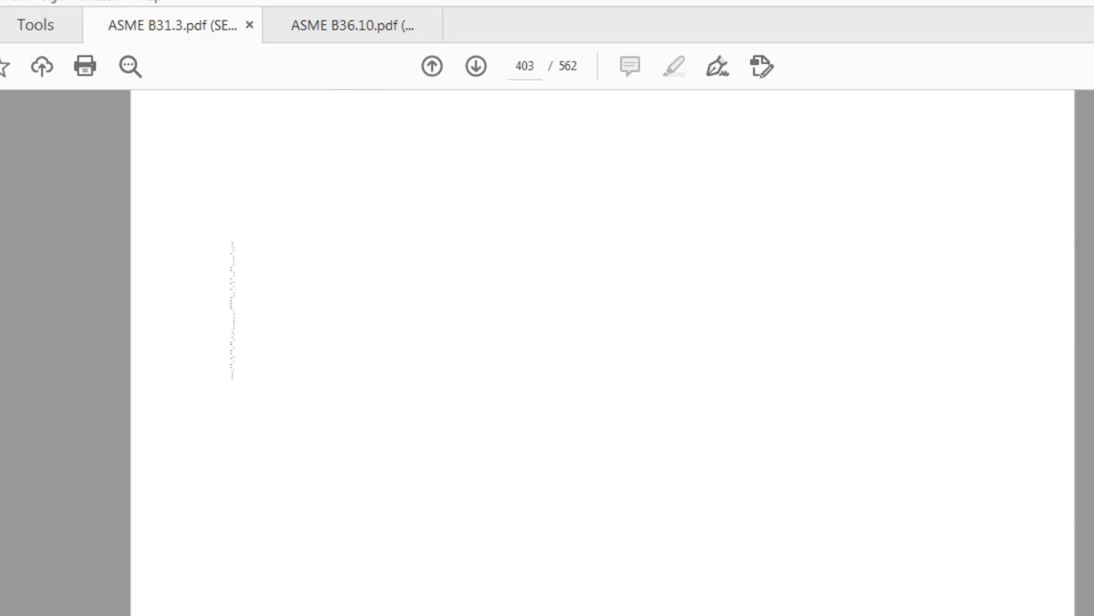
pyautogui.scroll(10, 602, 352)
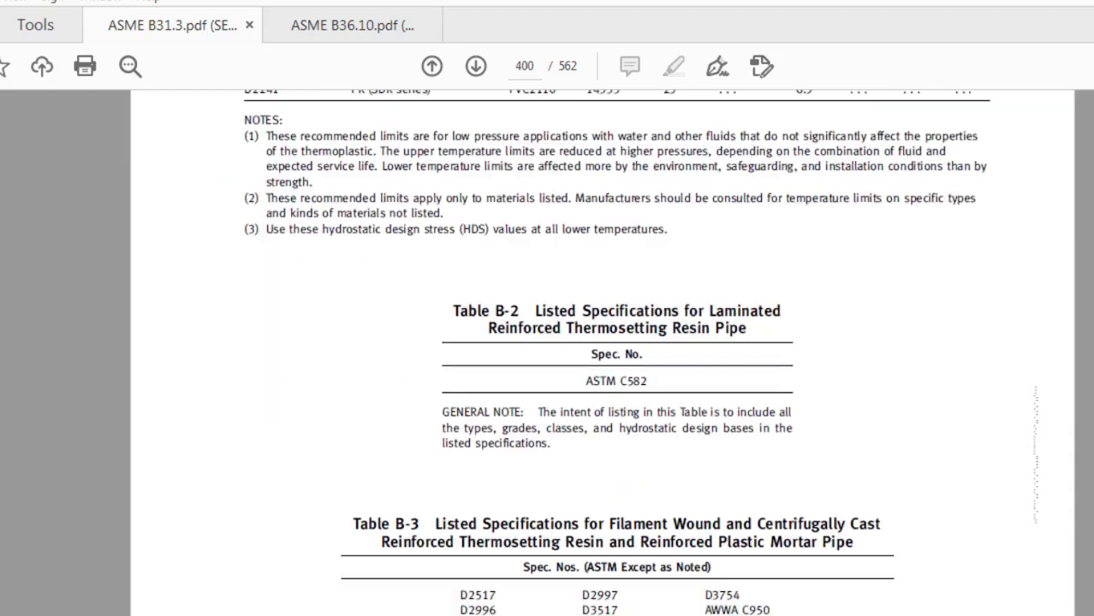
pyautogui.scroll(20, 602, 353)
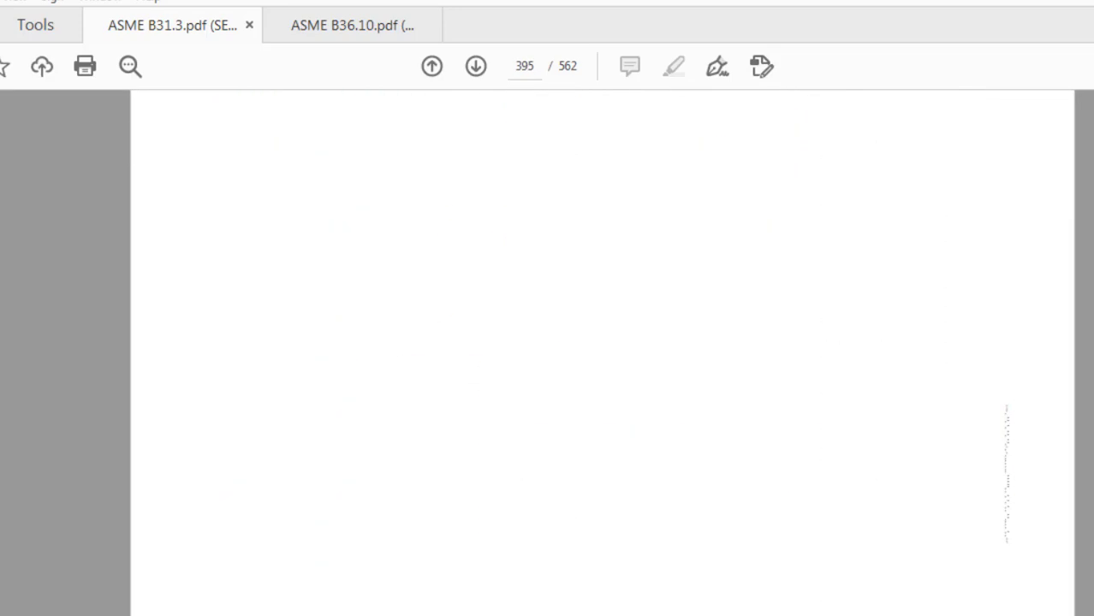
pyautogui.scroll(20, 602, 352)
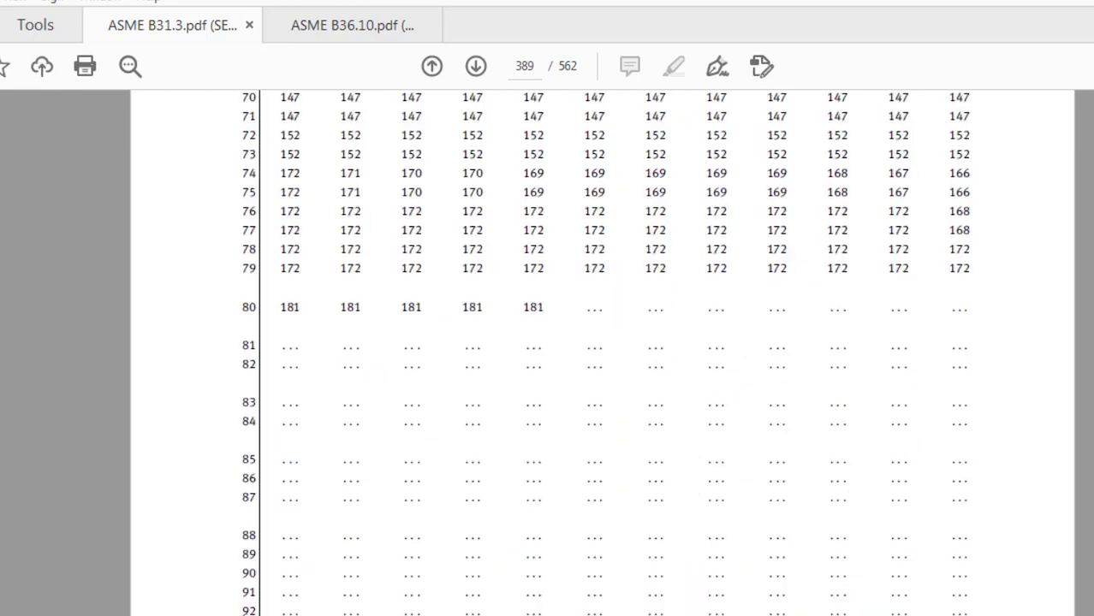
pyautogui.scroll(10, 602, 353)
pyautogui.scroll(5, 602, 353)
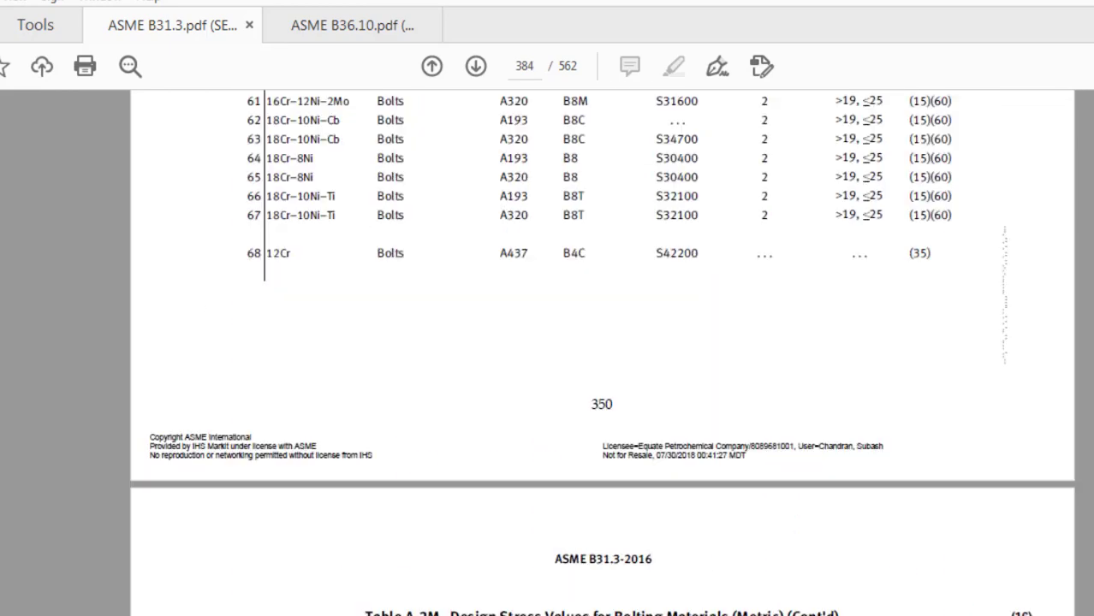
pyautogui.scroll(20, 602, 353)
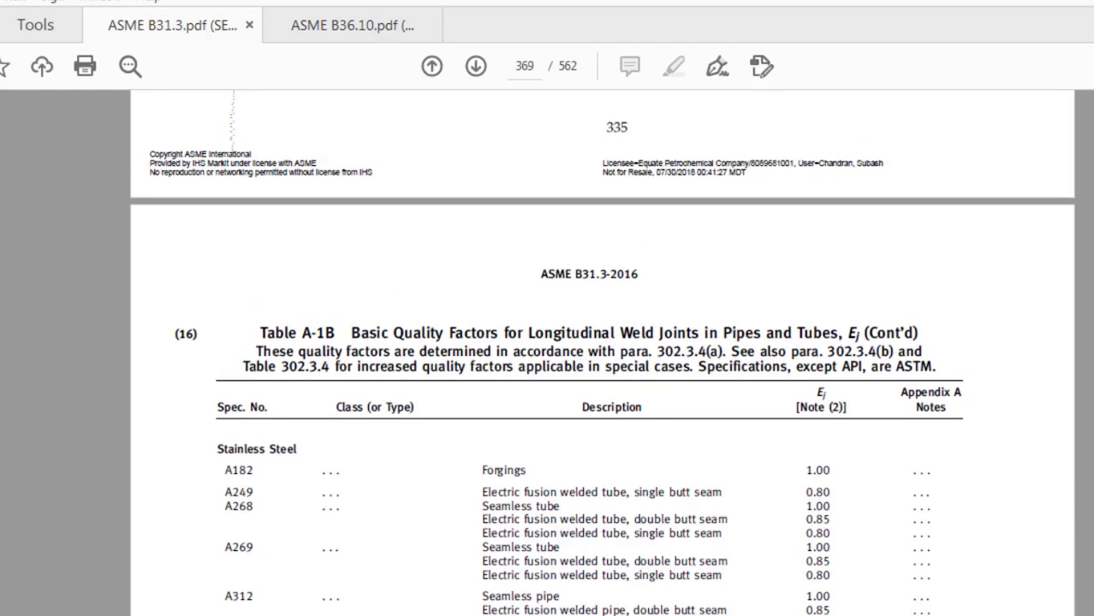
# Examine the stainless steel and carbon steel quality factors in Table A-1B, including A106 seamless pipe, and return to the Excel calculation.
pyautogui.scroll(-5, 601, 353)
pyautogui.scroll(-2, 864, 468)
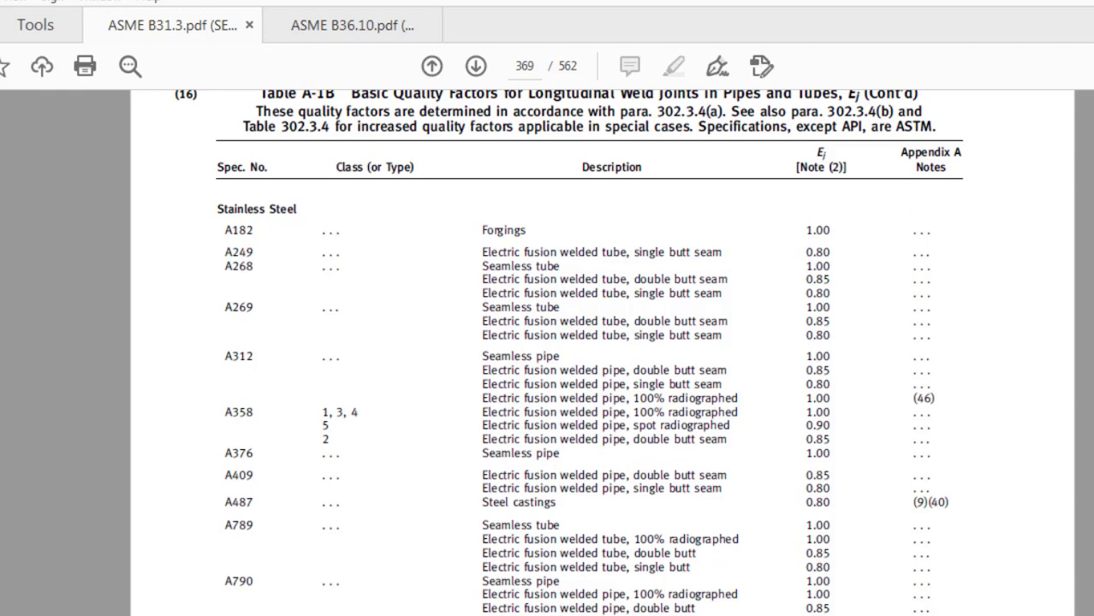
pyautogui.scroll(10, 602, 351)
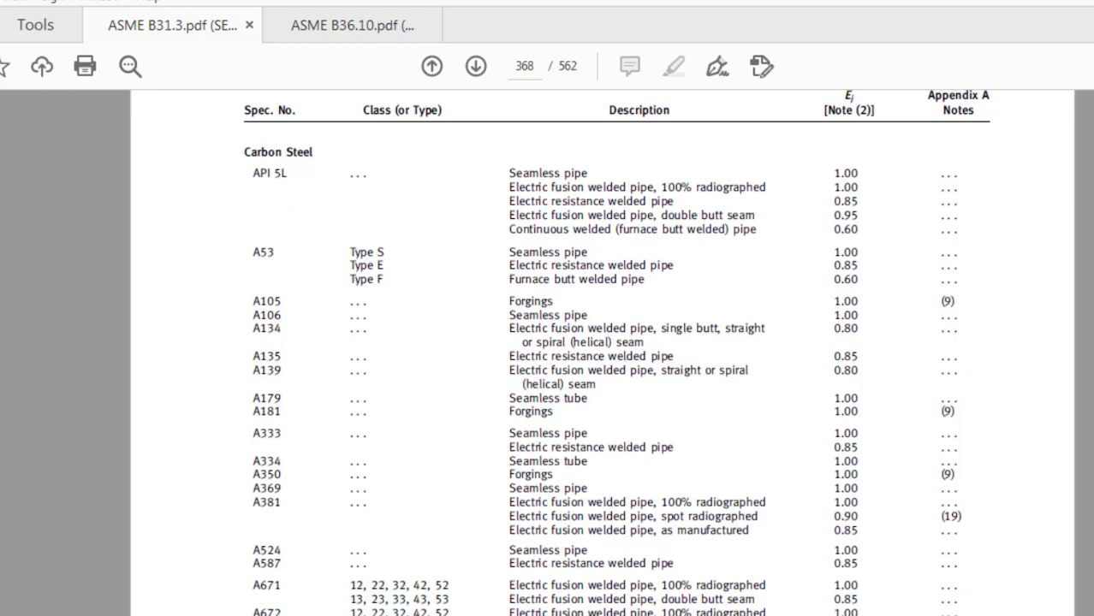
pyautogui.scroll(1, 601, 351)
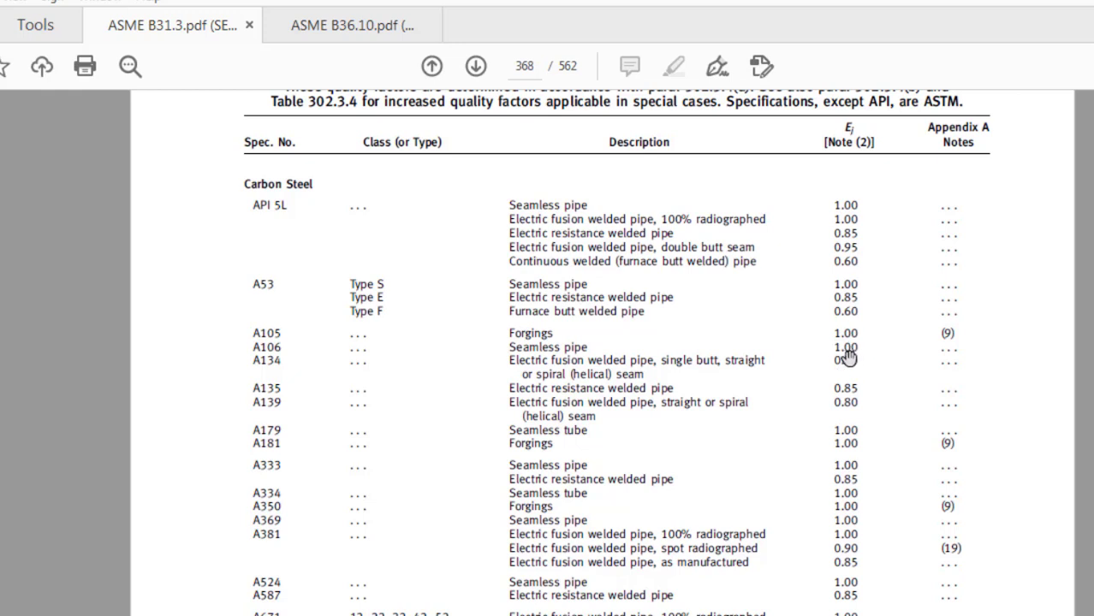
pyautogui.scroll(3, 653, 210)
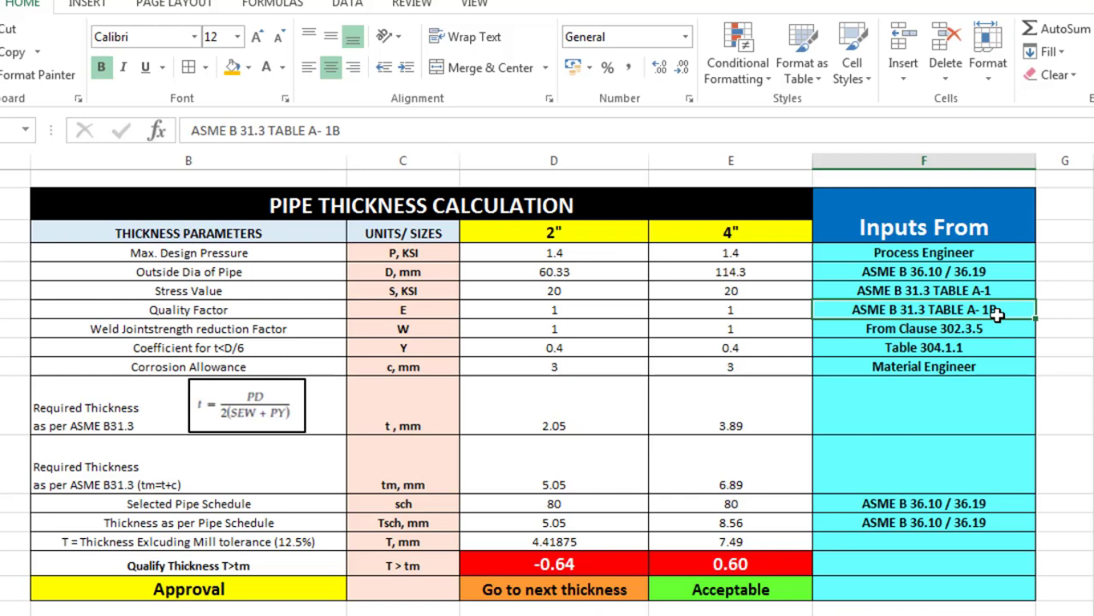
# Check the symbol and input source listed for the weld joint strength reduction factor.
pyautogui.click(244, 331)
pyautogui.click(442, 330)
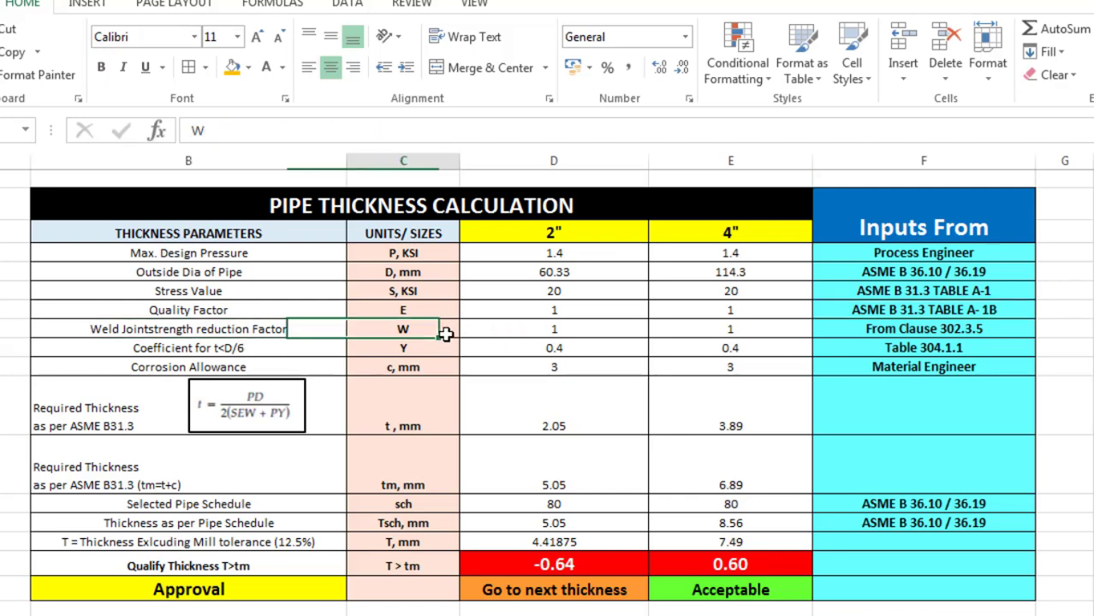
pyautogui.click(952, 329)
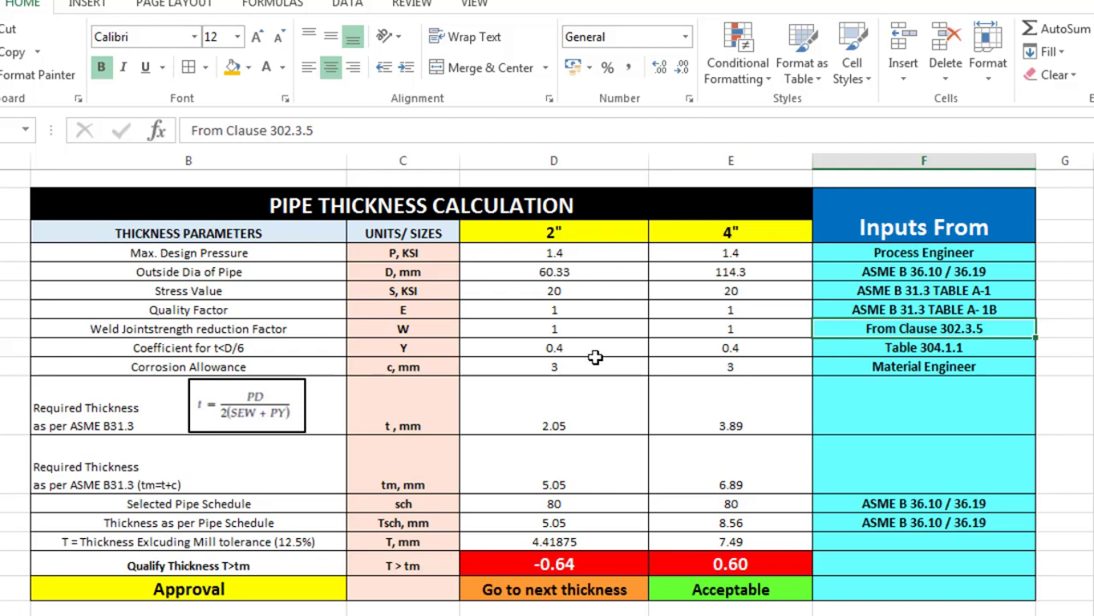
# Review coefficient Y for t<D/6 in the 2" column and check the input source listed for corrosion allowance.
pyautogui.click(272, 349)
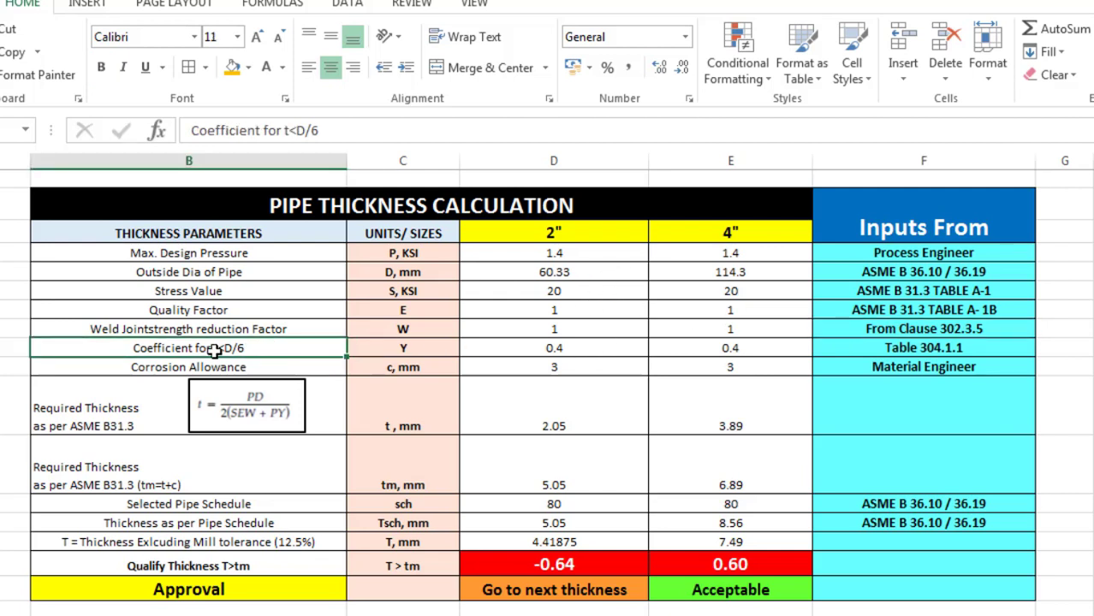
pyautogui.click(413, 348)
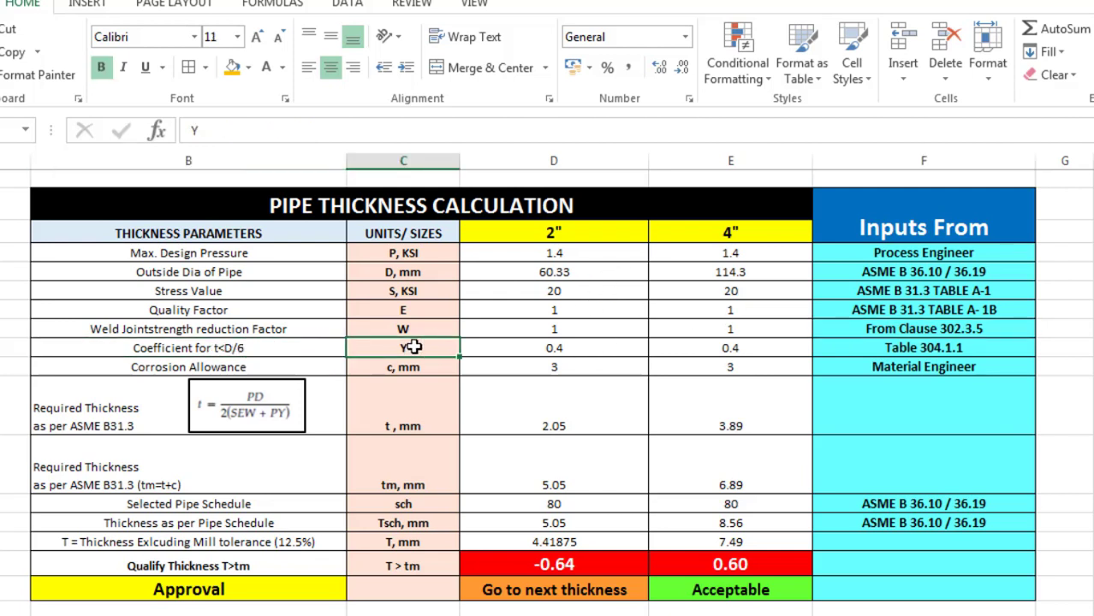
pyautogui.click(589, 348)
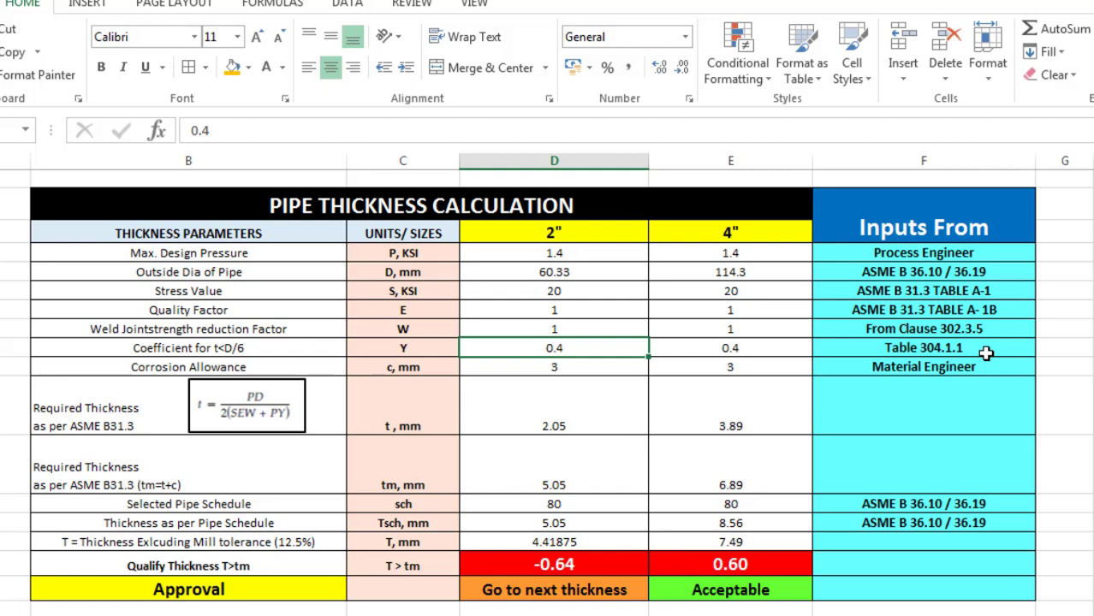
pyautogui.click(321, 368)
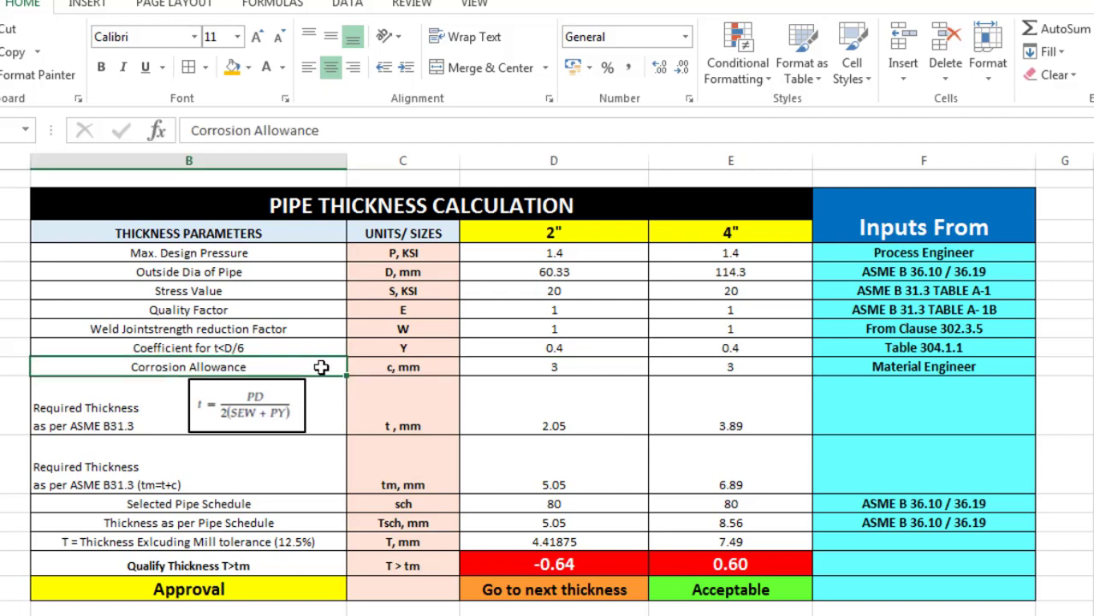
pyautogui.click(975, 367)
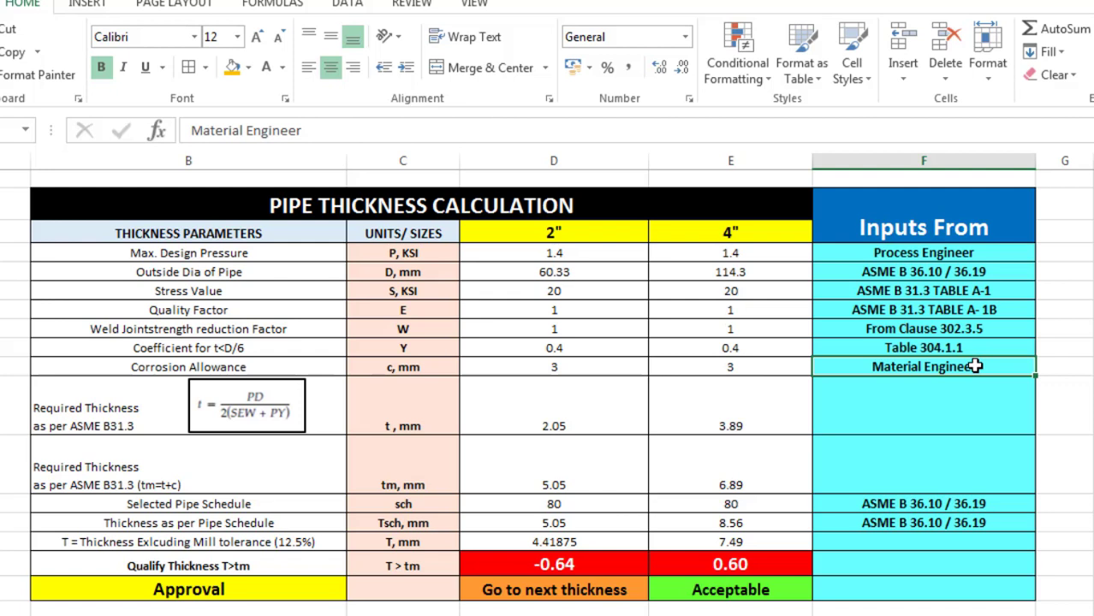
# Review the 2" column's corrosion allowance, the required thickness formula t = PD/2(SEW + PY), and the t and tm cells.
pyautogui.click(591, 374)
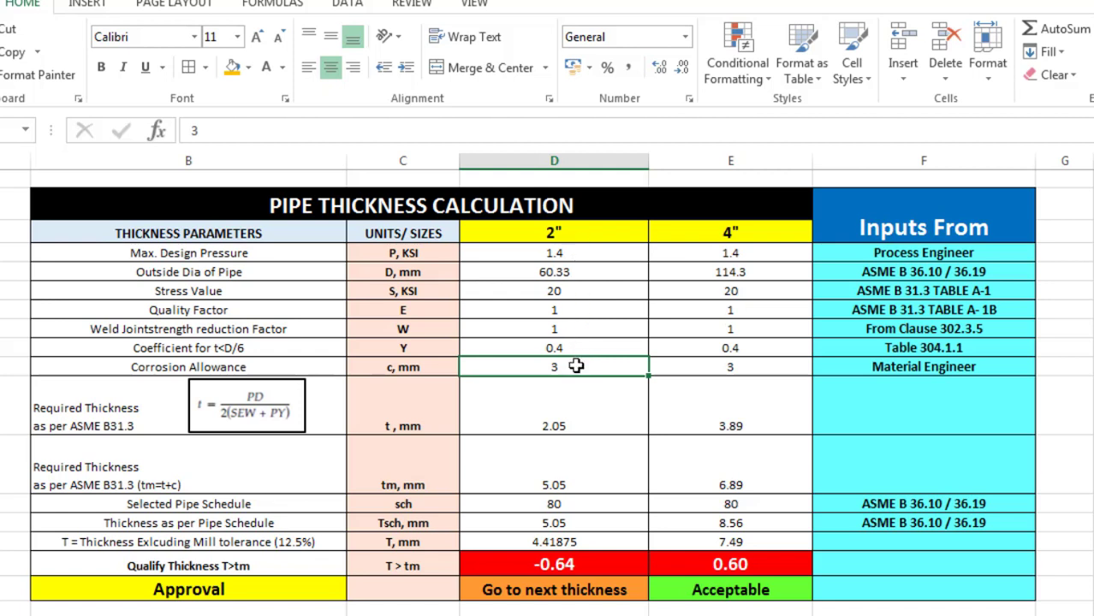
pyautogui.click(255, 408)
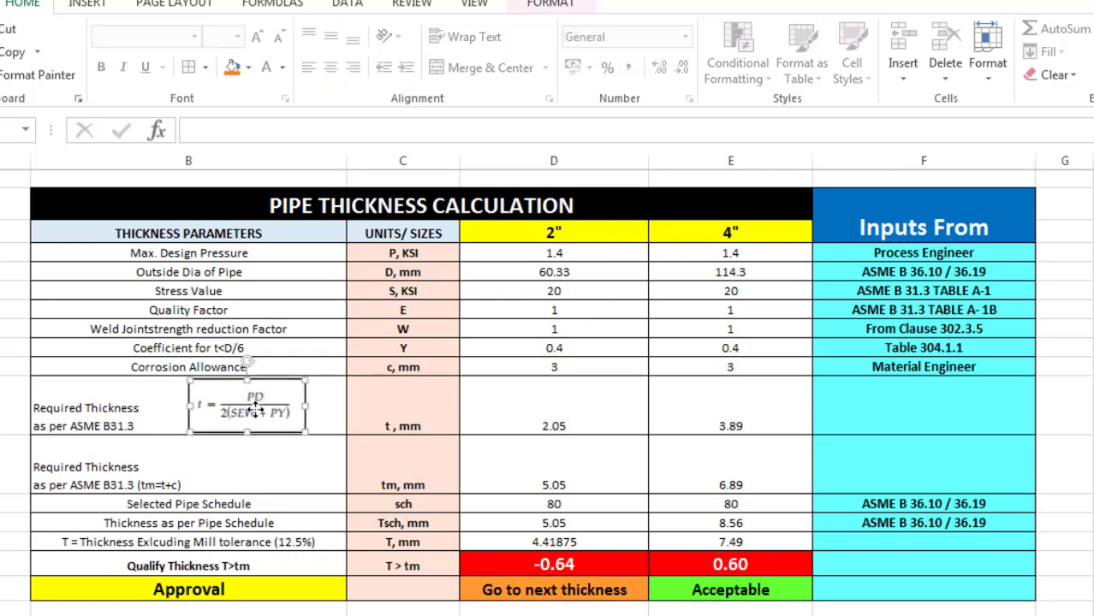
pyautogui.click(524, 431)
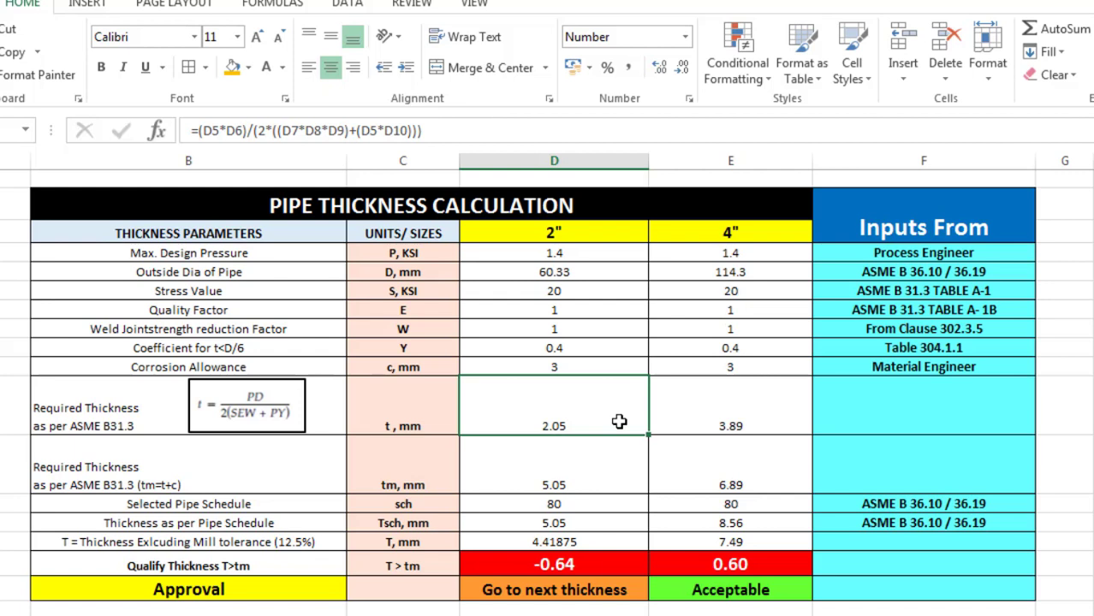
pyautogui.click(576, 481)
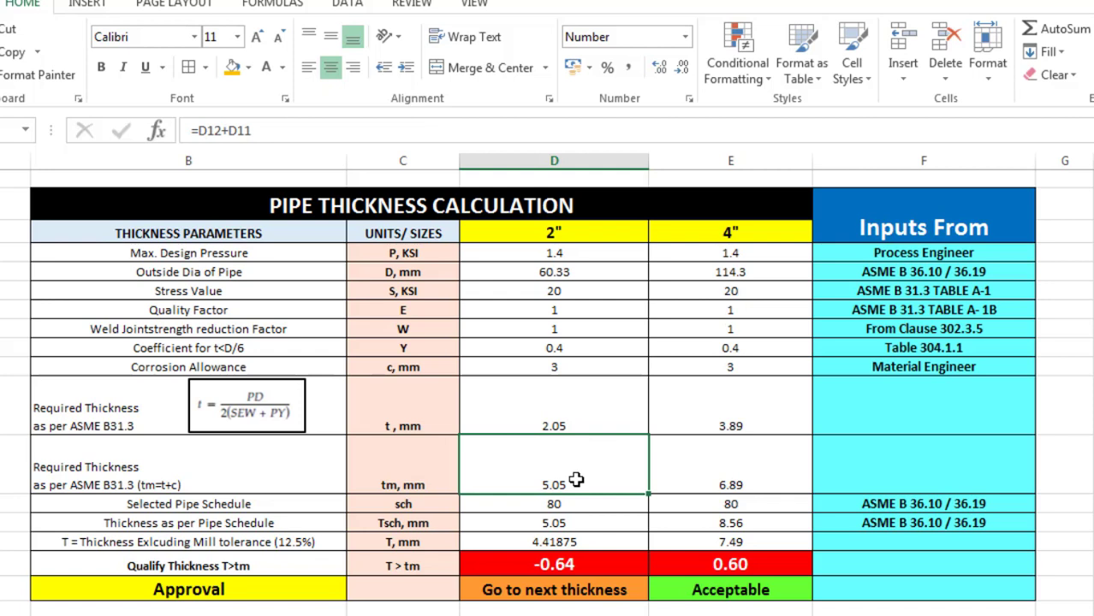
pyautogui.click(584, 399)
pyautogui.click(555, 476)
pyautogui.click(215, 480)
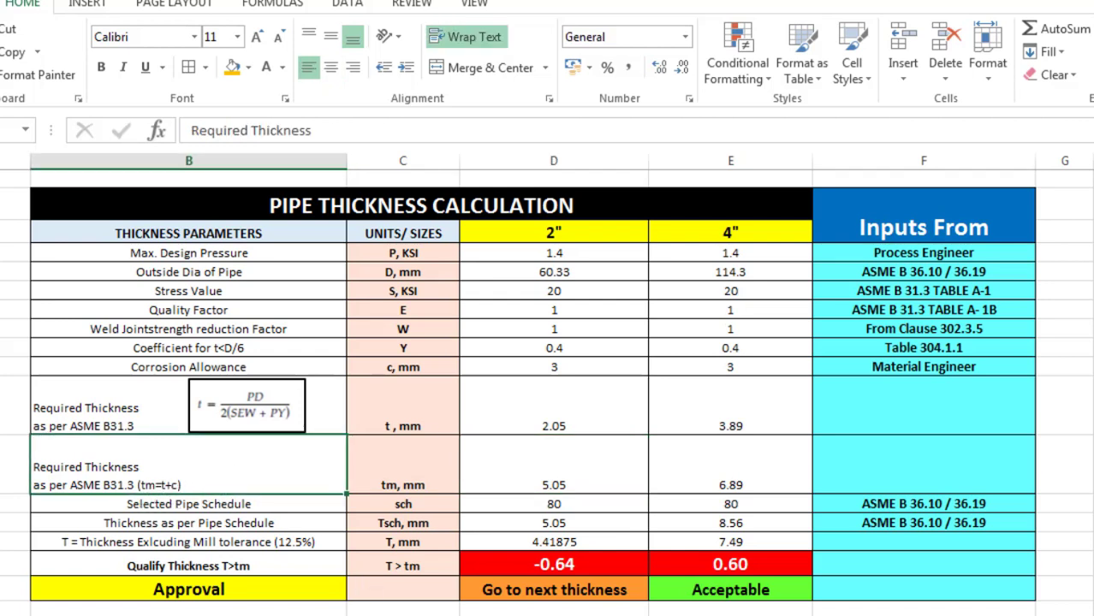
# Switch to the ASME B31.3 PDF, go to page 54 and read the required thickness equation tm = t + c in clause 304.1.1.
pyautogui.hotkey('alt', 'Tab')
pyautogui.click(527, 66)
pyautogui.write('54')
pyautogui.press('Return')
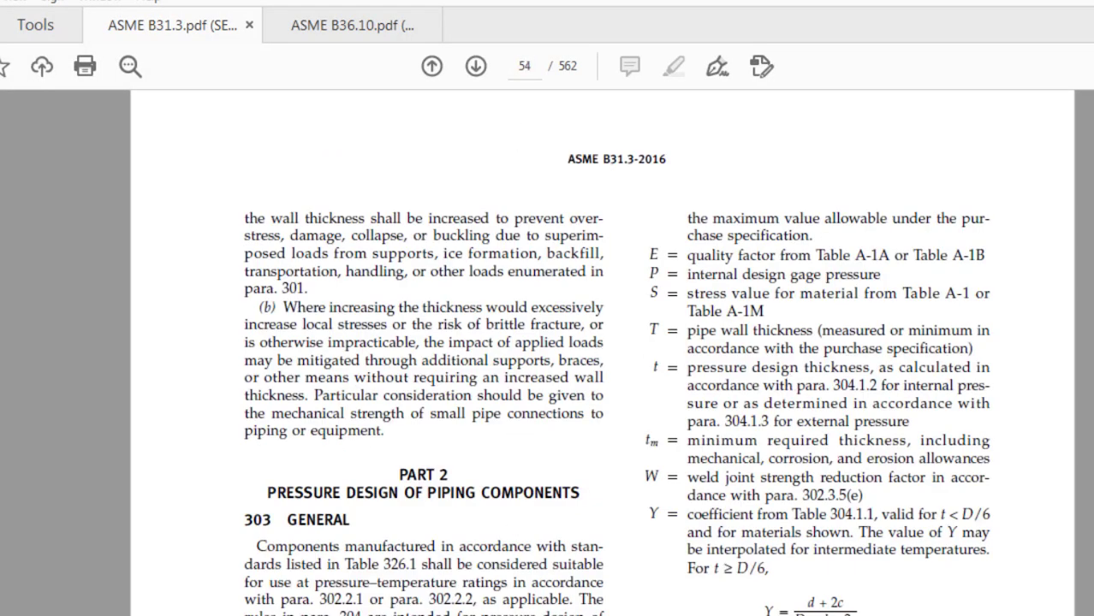
pyautogui.scroll(-4, 617, 351)
pyautogui.scroll(-5, 616, 351)
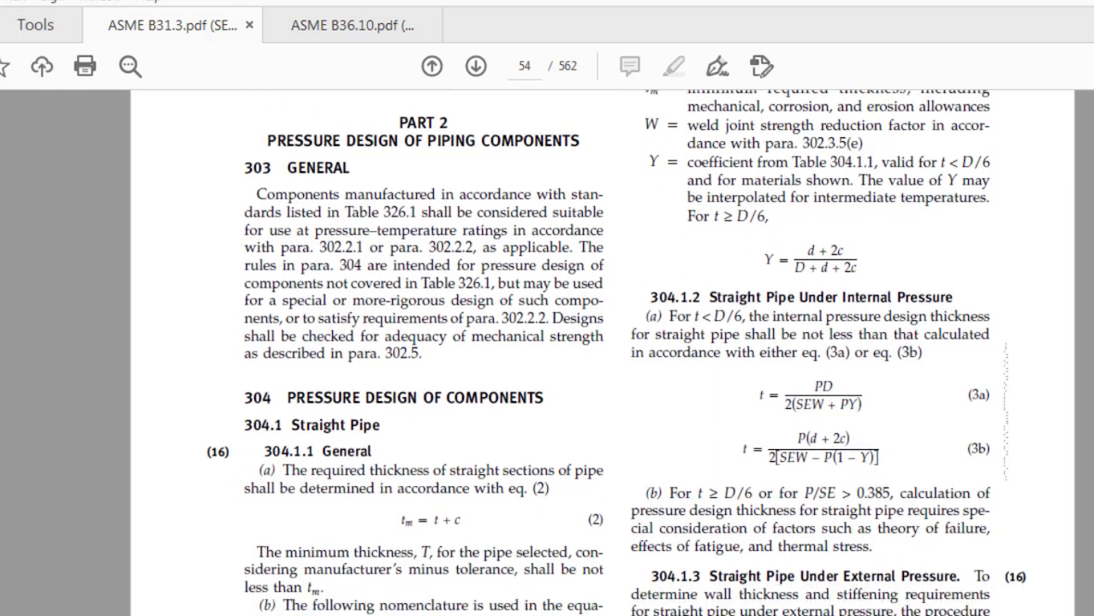
pyautogui.scroll(-1, 732, 535)
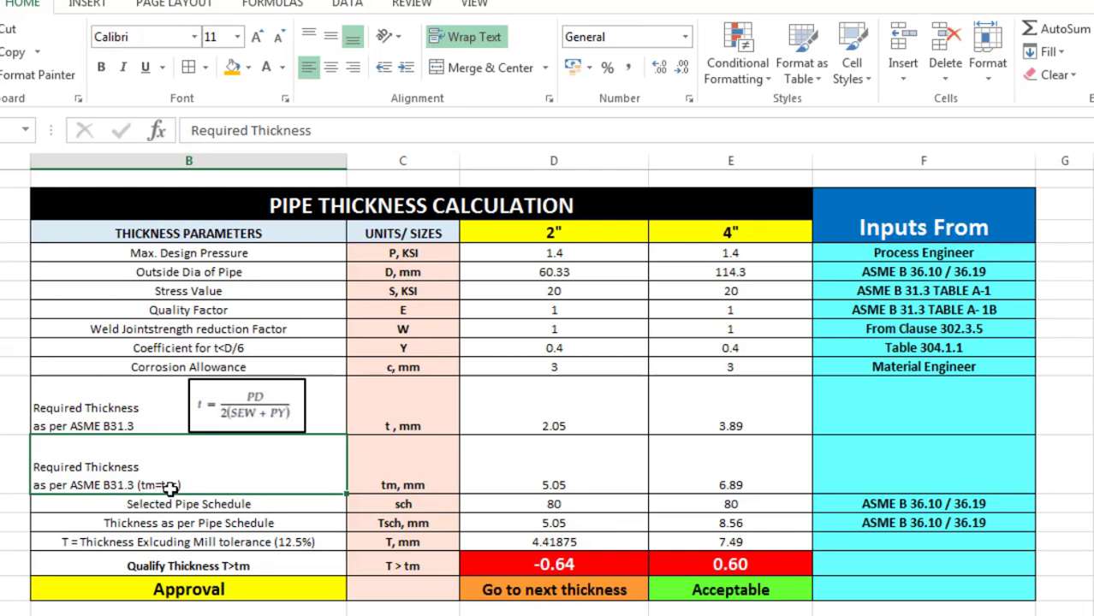
# Return to the Excel calculation and trace how tm for the 2" pipe combines design thickness t with corrosion allowance c.
pyautogui.click(581, 423)
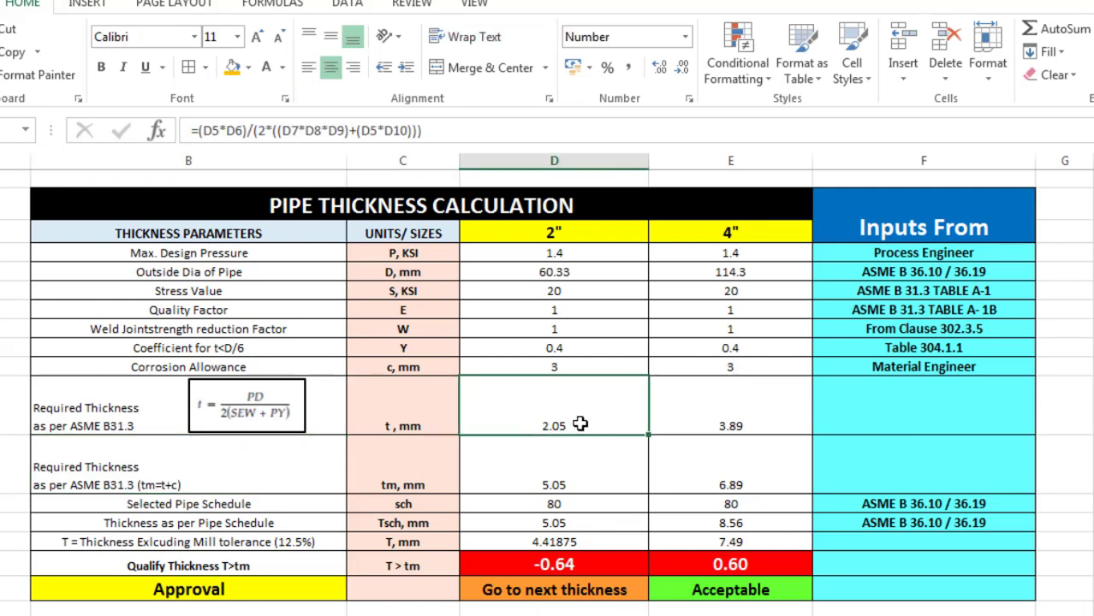
pyautogui.click(580, 361)
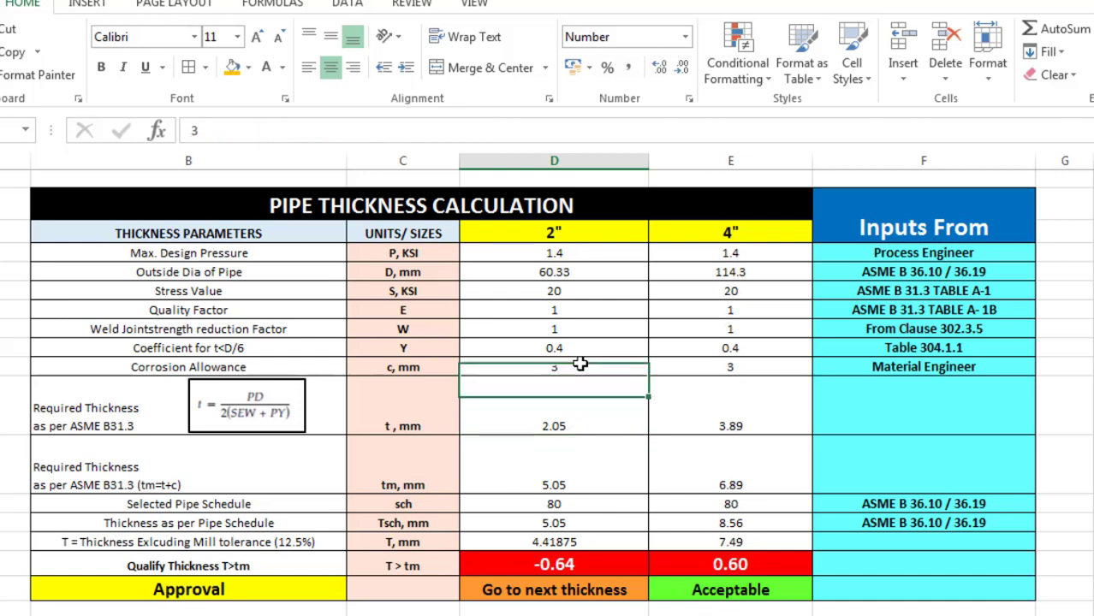
pyautogui.click(573, 475)
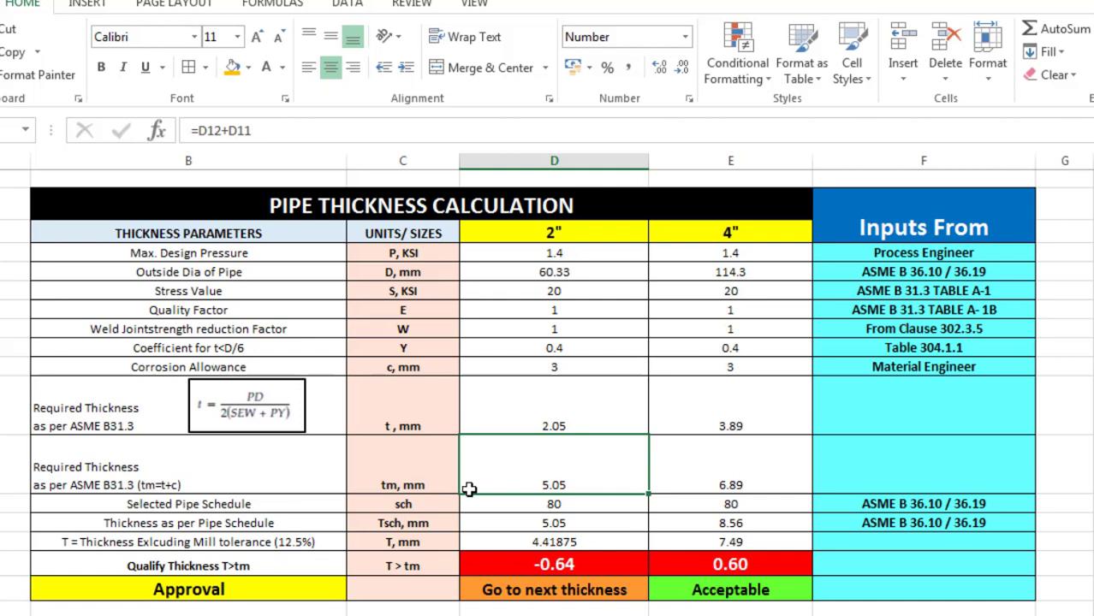
pyautogui.click(405, 476)
pyautogui.click(556, 479)
# Check the NPS 2 rows of Table 1 in the ASME B36.10 PDF and return to the Excel calculation.
pyautogui.hotkey('alt', 'Tab')
pyautogui.click(308, 25)
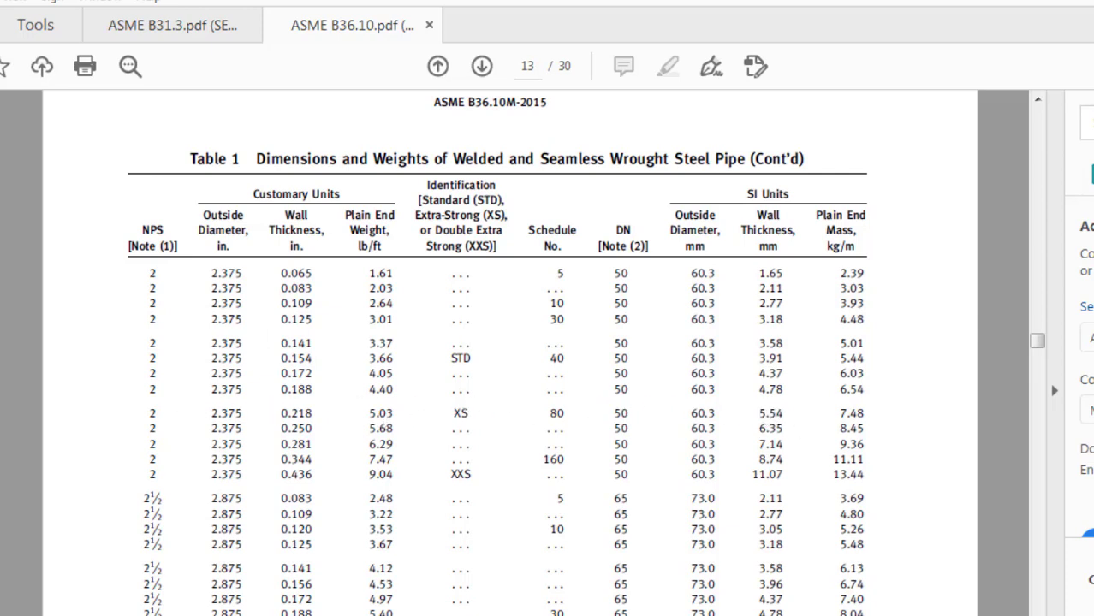
pyautogui.hotkey('alt', 'Tab')
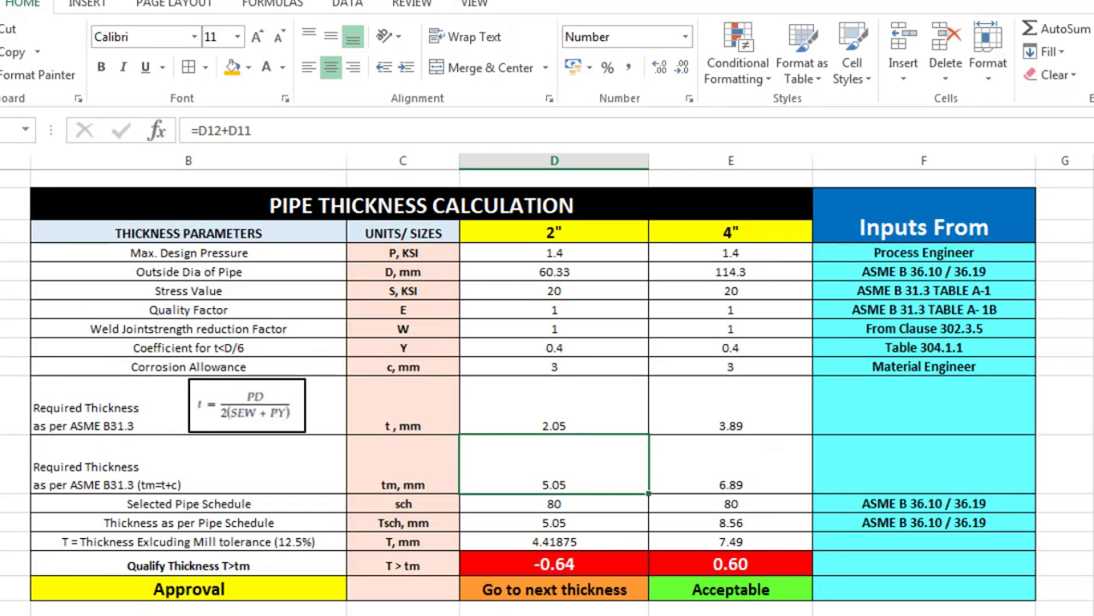
pyautogui.click(1087, 463)
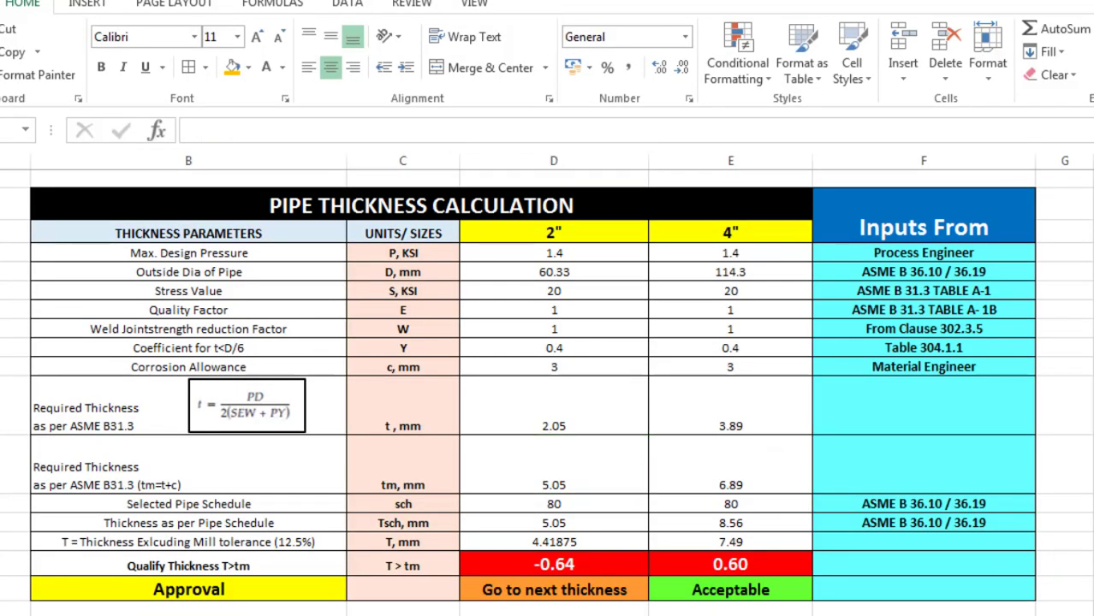
pyautogui.scroll(1, 547, 400)
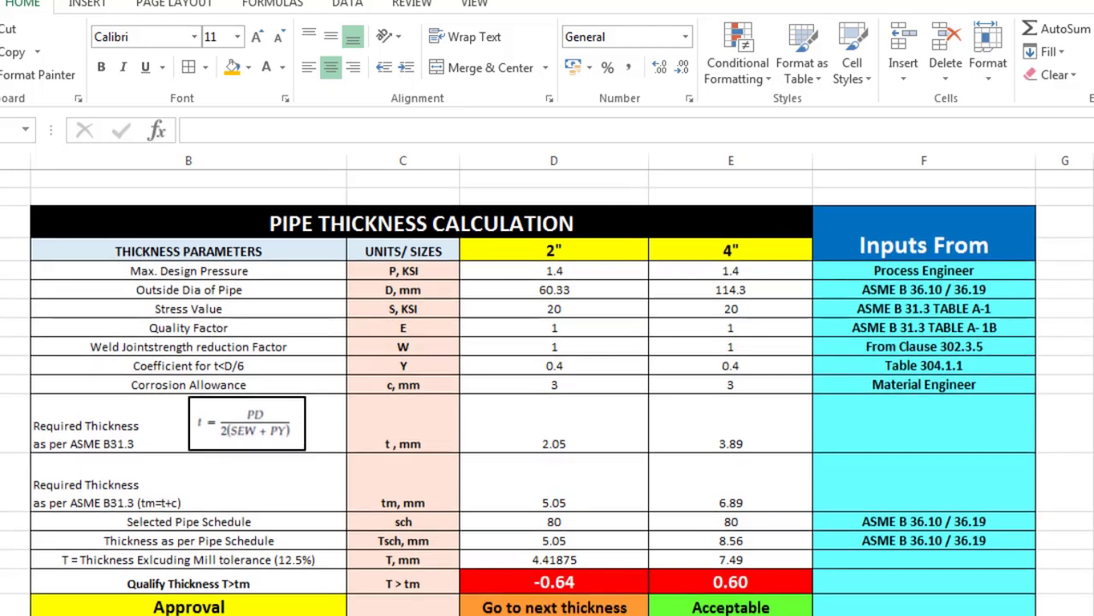
pyautogui.scroll(-2, 1078, 480)
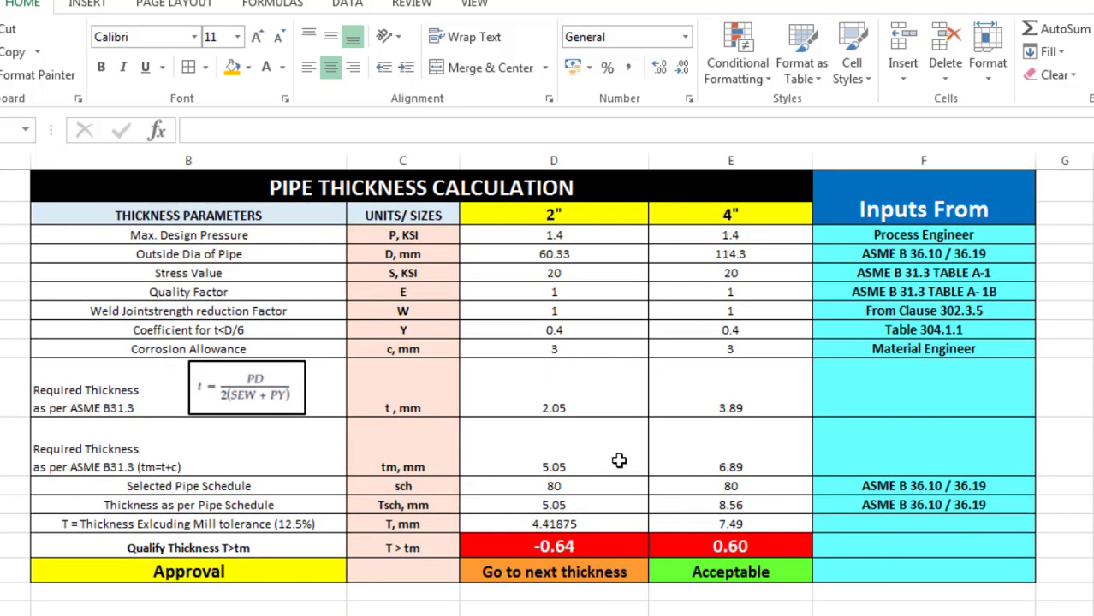
# Look up the NPS 2 Schedule 80 wall thickness in ASME B36.10 and set the 2" pipe's schedule thickness to 5.54 mm in Excel.
pyautogui.click(619, 461)
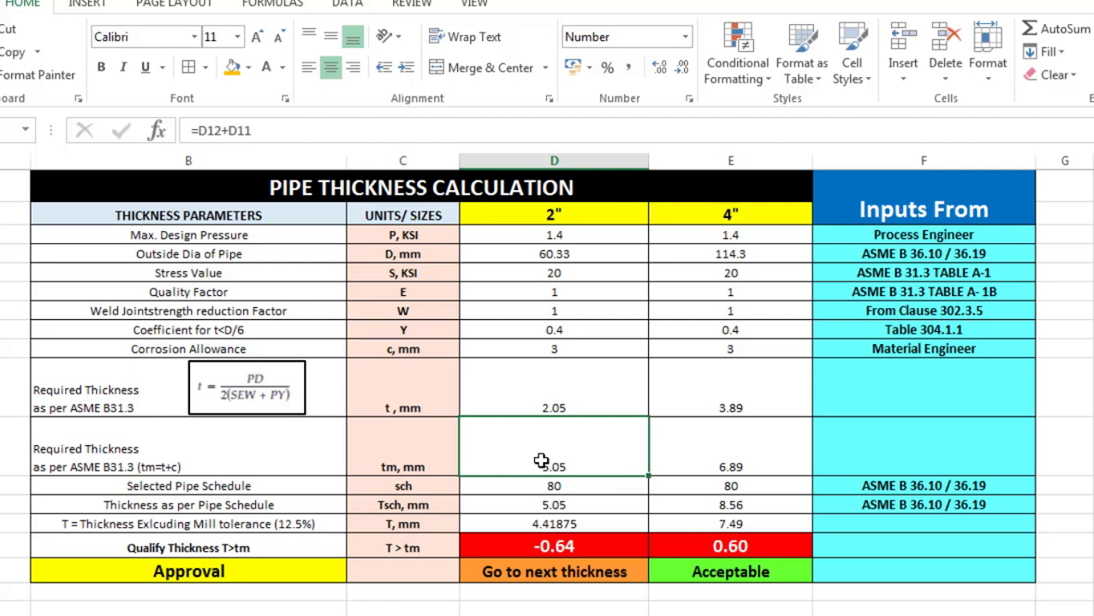
pyautogui.click(536, 502)
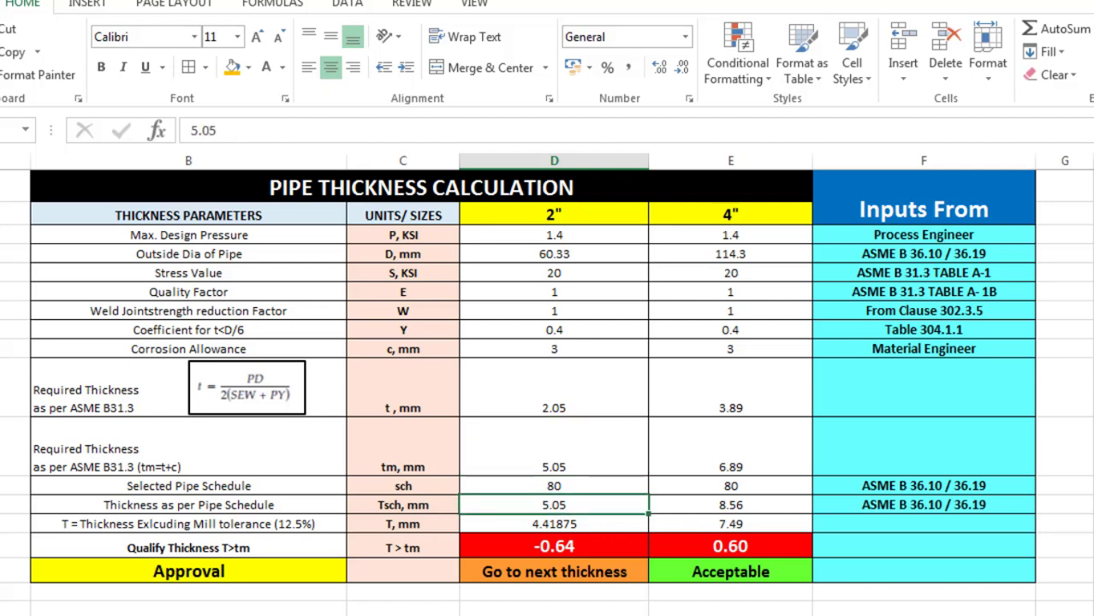
pyautogui.hotkey('alt', 'Tab')
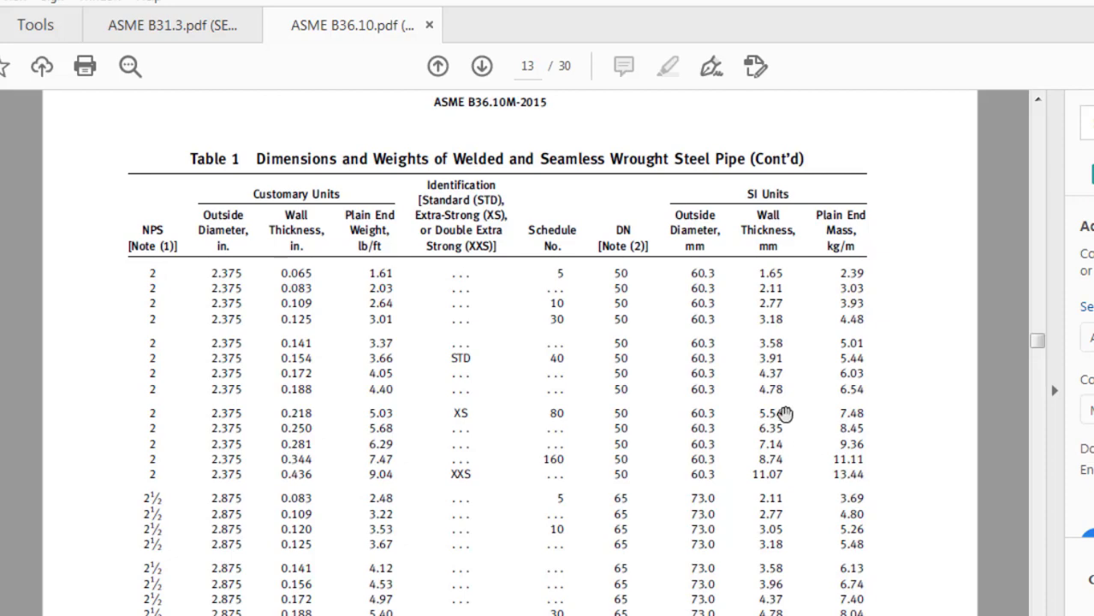
pyautogui.hotkey('alt', 'Tab')
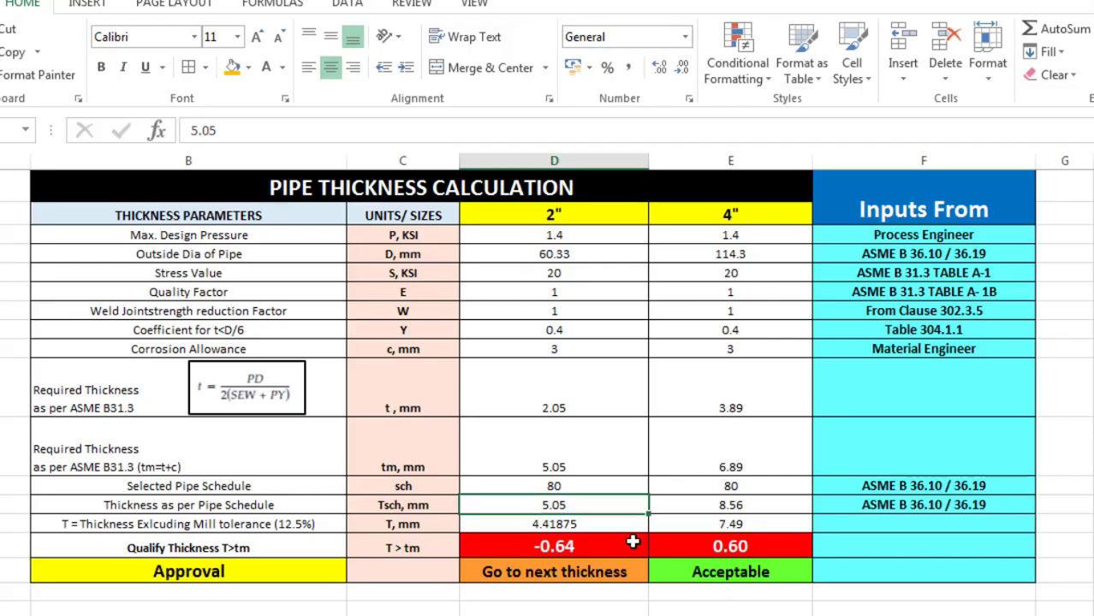
pyautogui.click(570, 487)
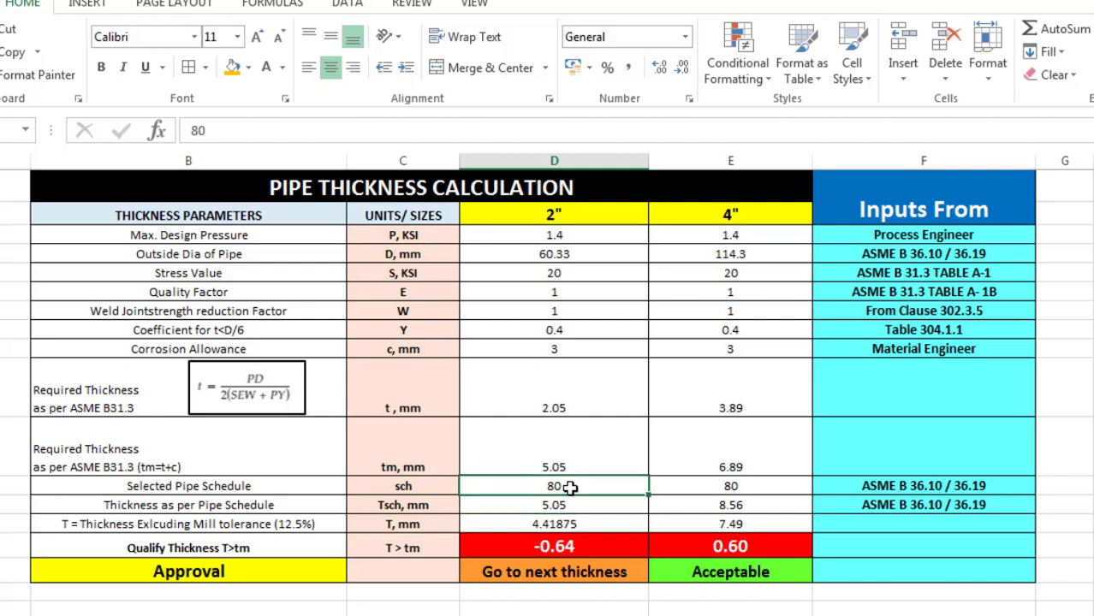
pyautogui.click(571, 504)
pyautogui.write('5.54')
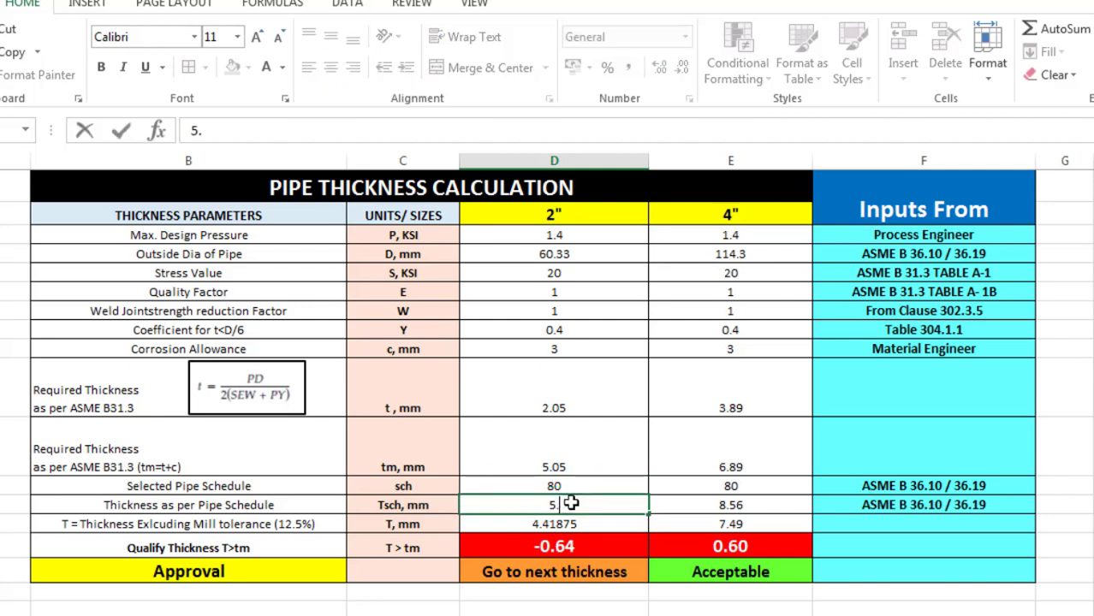
pyautogui.press('Return')
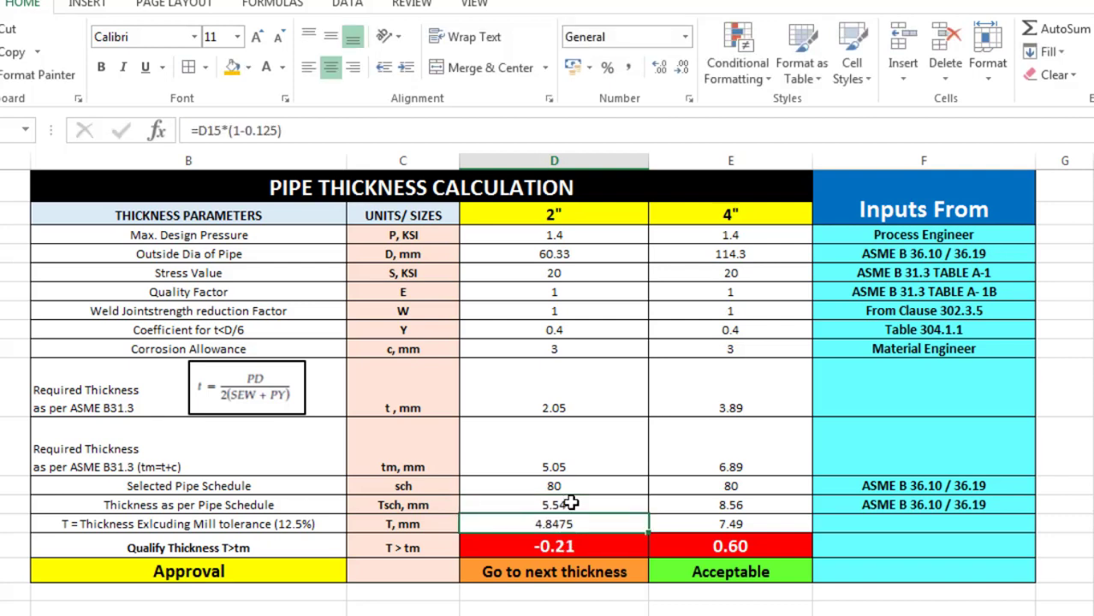
# Compare the 2" pipe's selected schedule and schedule thickness with its required thickness tm.
pyautogui.click(571, 504)
pyautogui.click(569, 486)
pyautogui.click(571, 505)
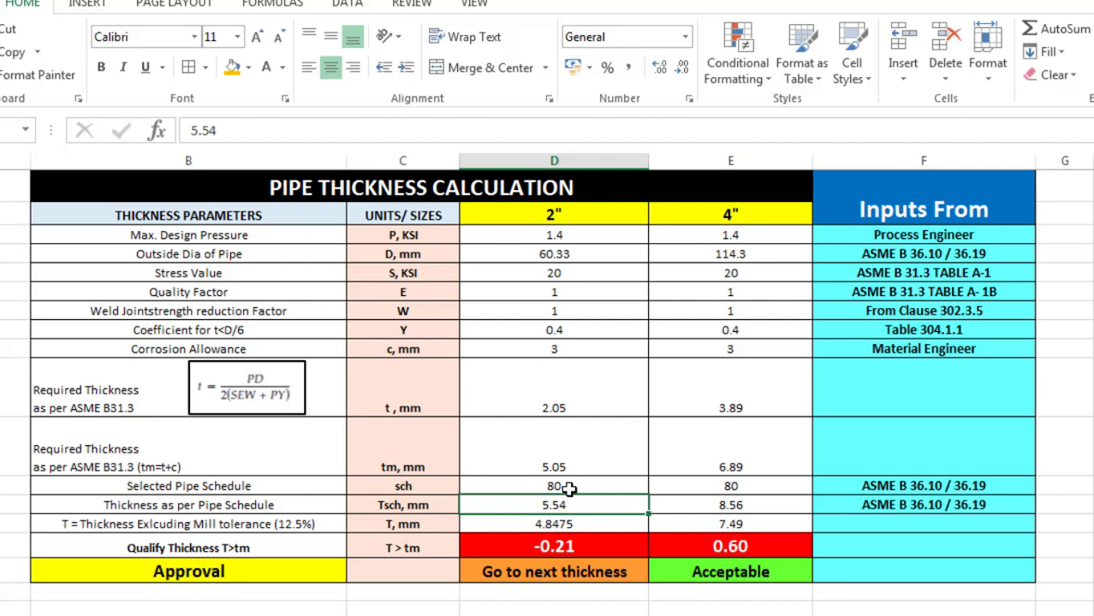
pyautogui.click(569, 486)
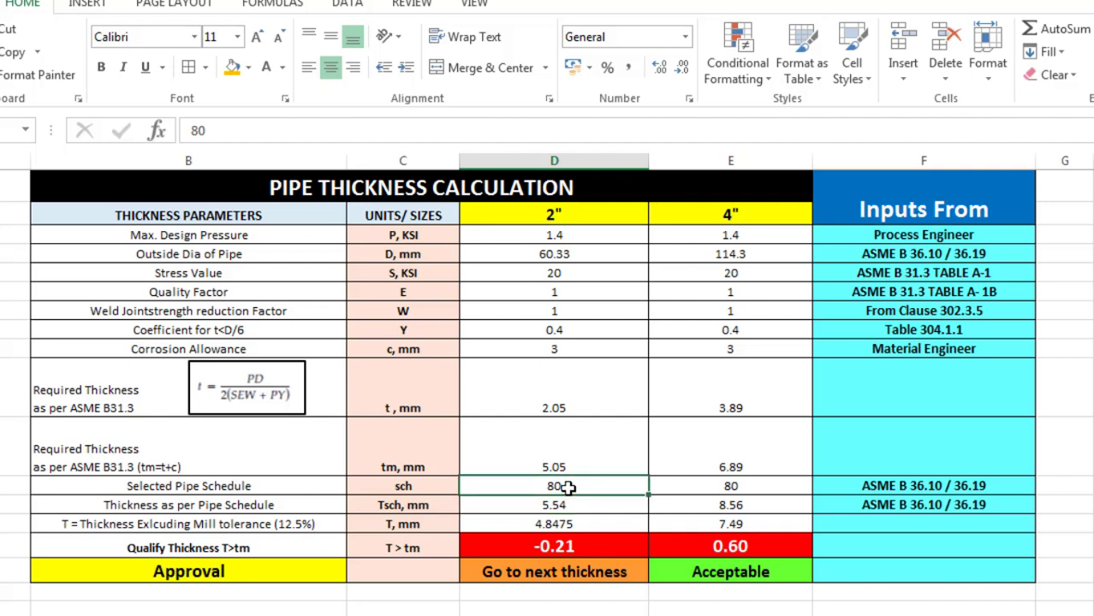
pyautogui.click(567, 459)
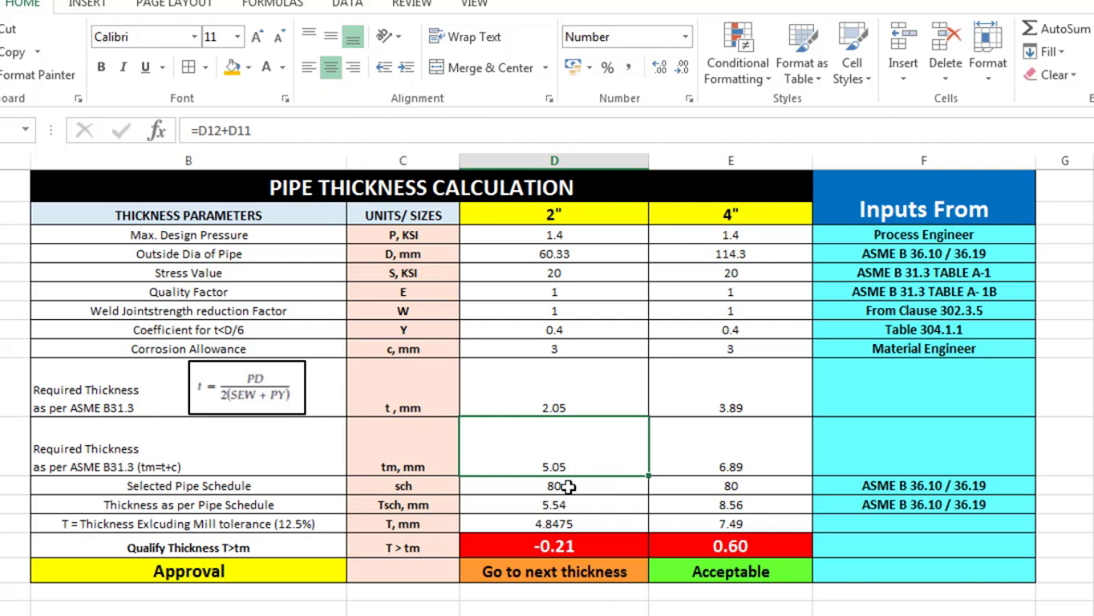
pyautogui.click(568, 486)
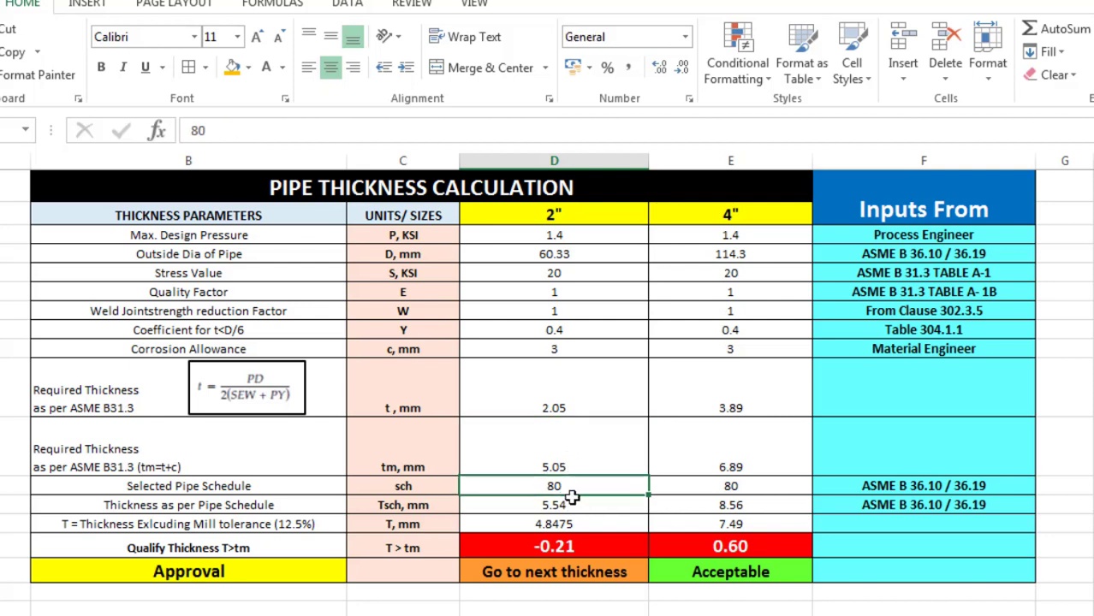
pyautogui.click(572, 506)
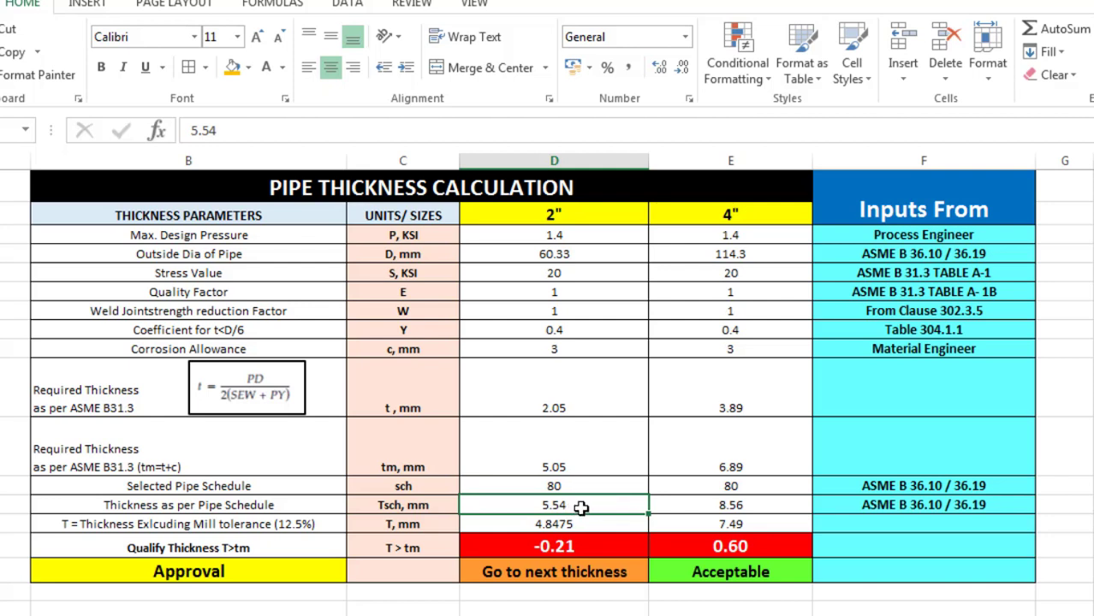
pyautogui.click(579, 469)
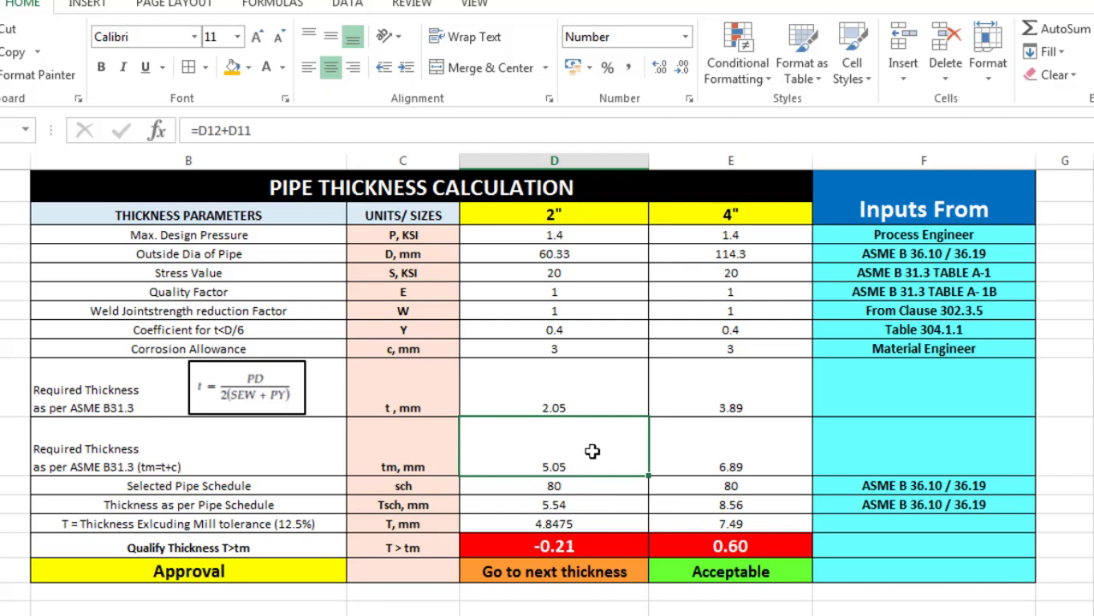
pyautogui.click(577, 504)
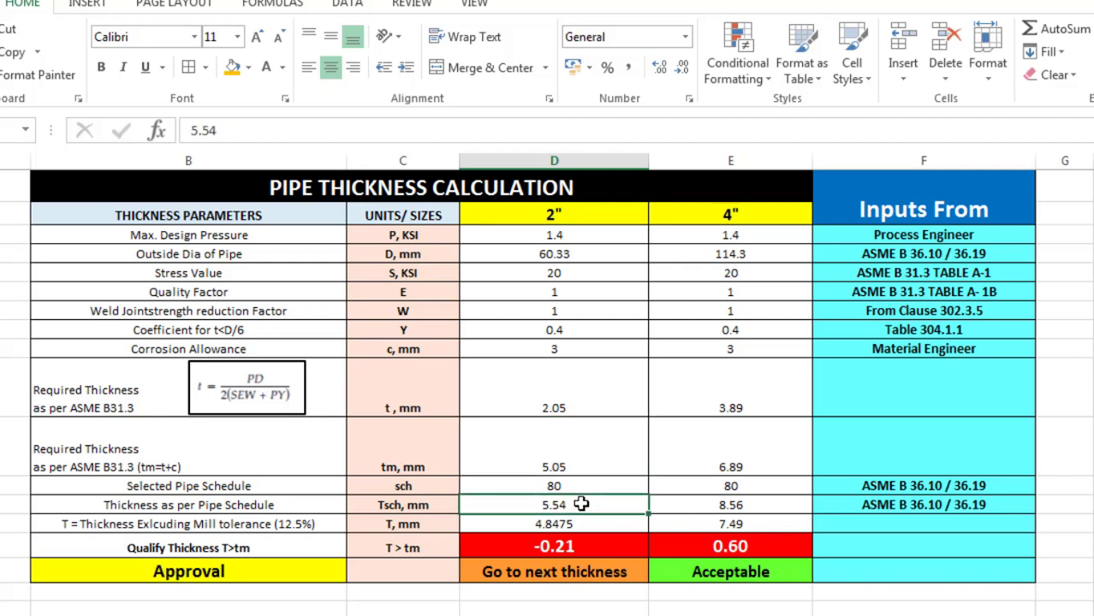
pyautogui.click(595, 428)
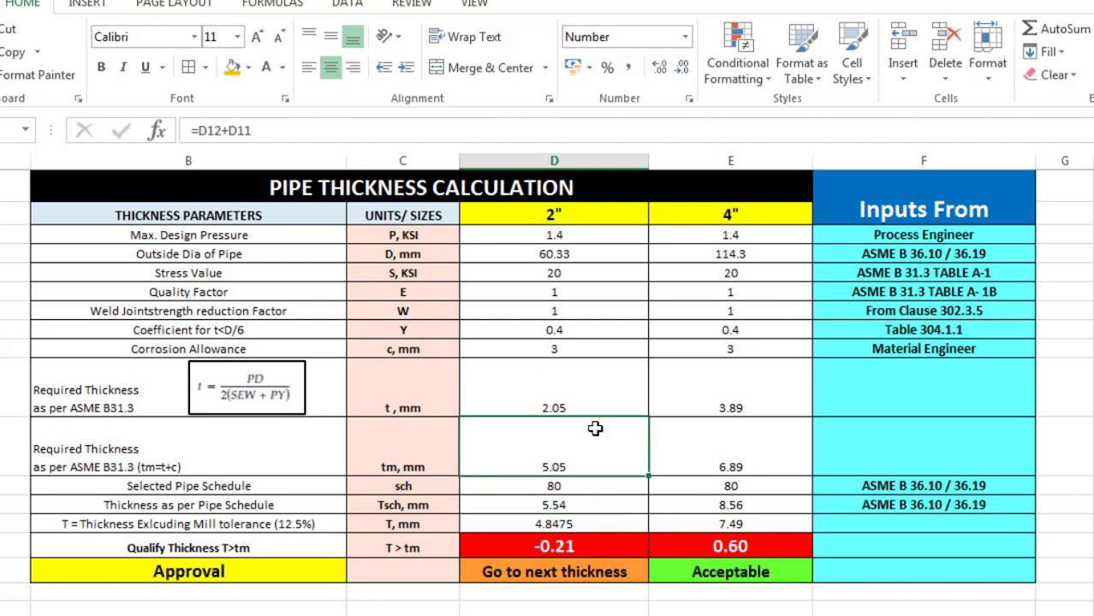
pyautogui.click(589, 502)
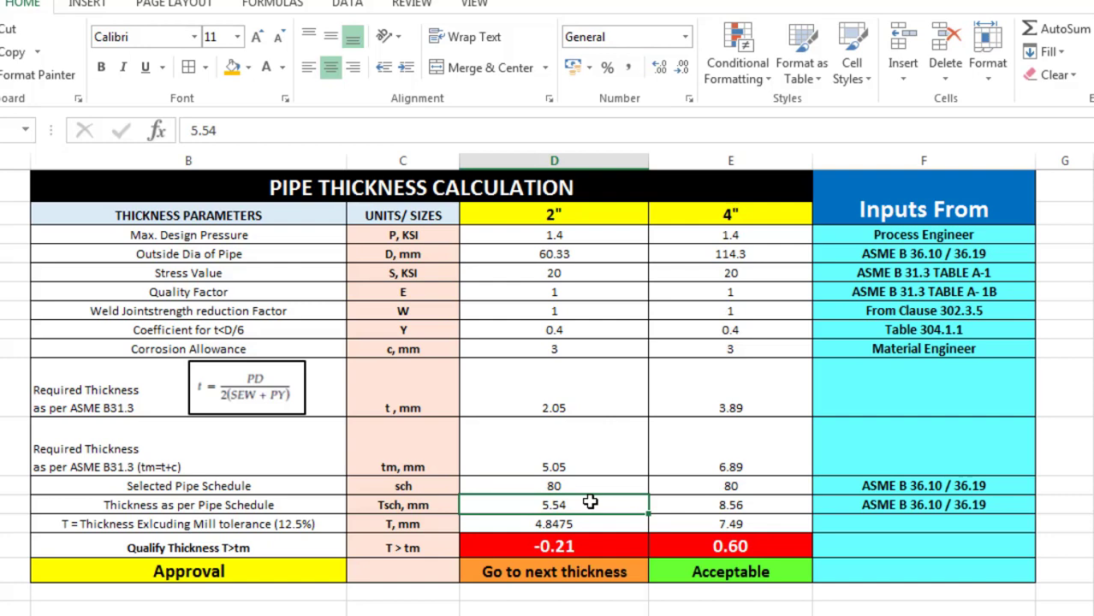
# Review the 2" pipe's schedule and schedule thickness, and check the row for thickness excluding the 12.5% mill tolerance.
pyautogui.click(604, 486)
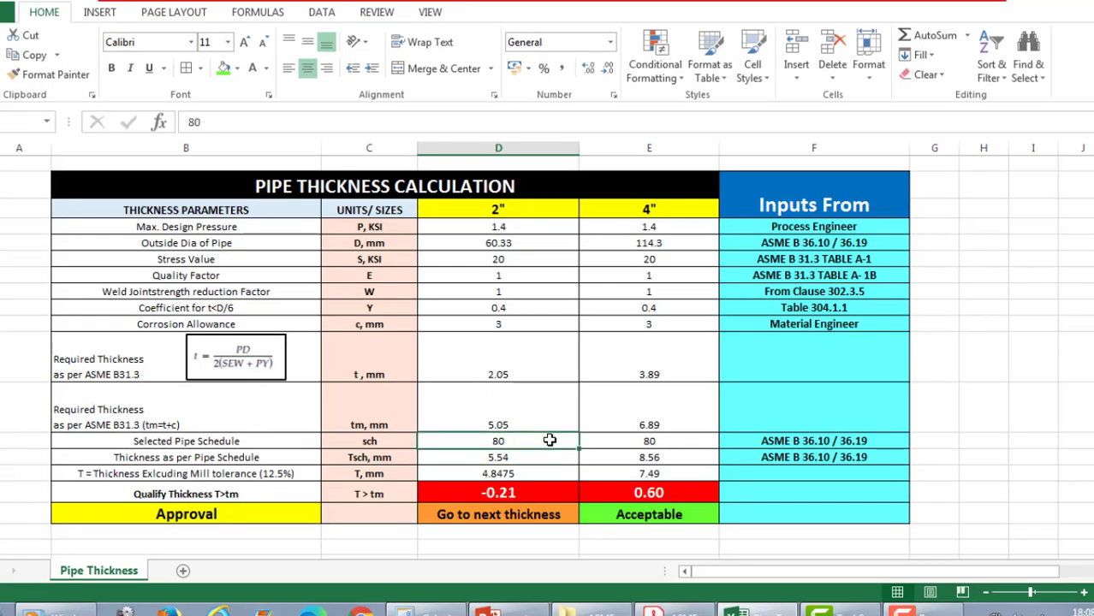
pyautogui.click(546, 457)
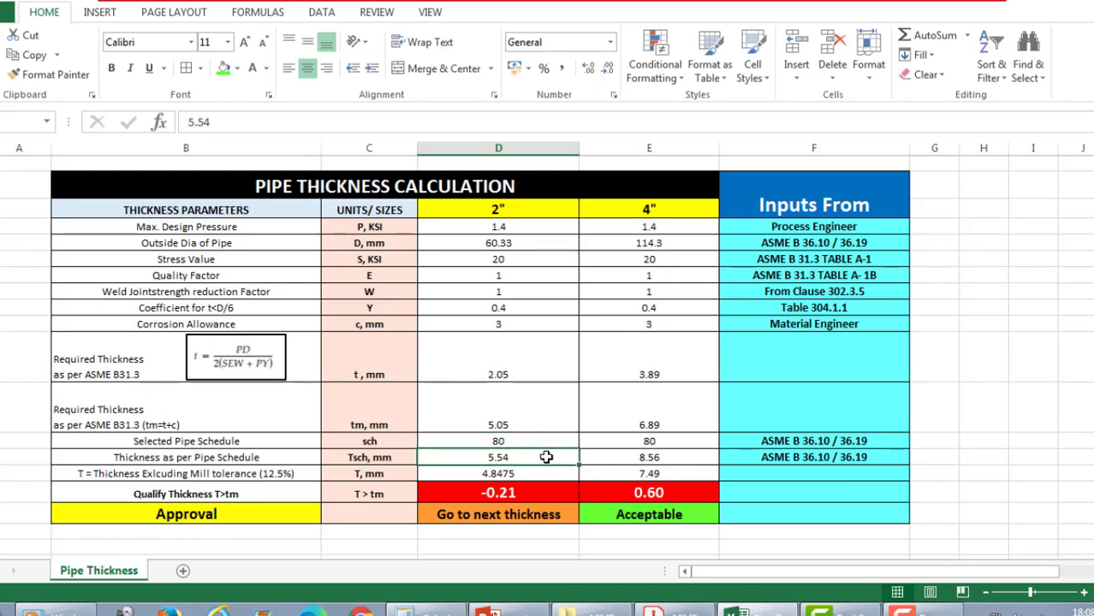
pyautogui.click(279, 472)
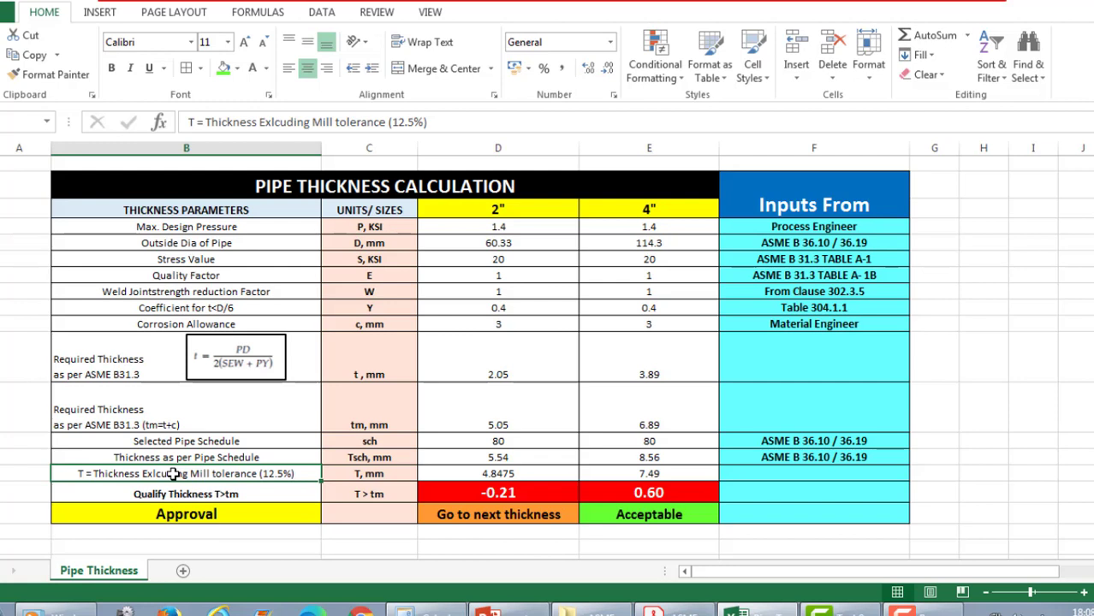
# Check the 2" pipe's schedule thickness against the NPS 2 Schedule 80 row of the ASME B36.10 PDF and return to Excel.
pyautogui.click(507, 457)
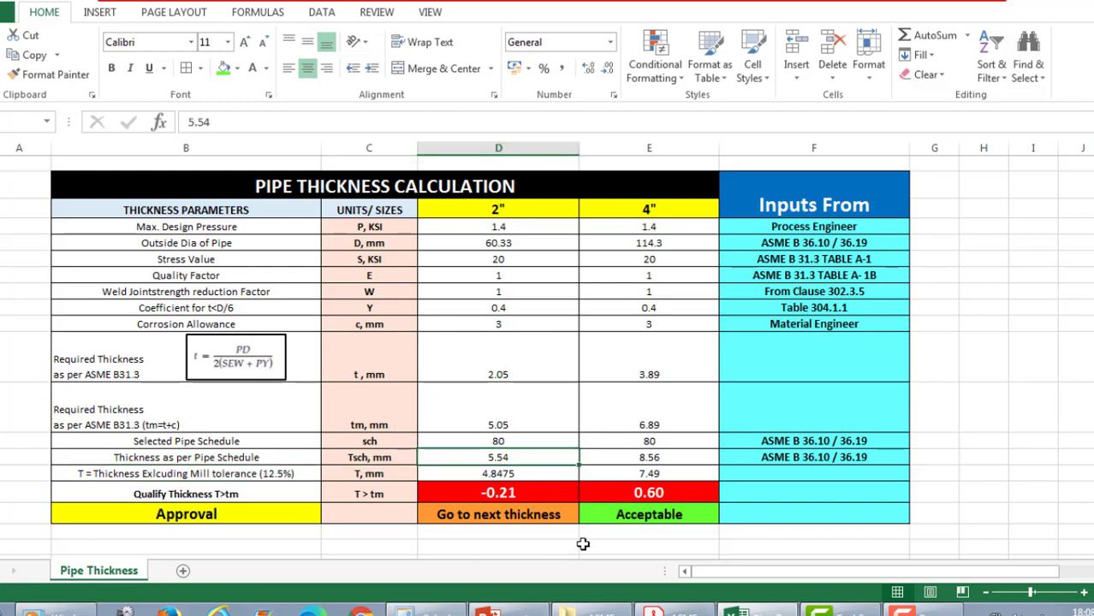
pyautogui.moveTo(672, 609)
pyautogui.click(659, 537)
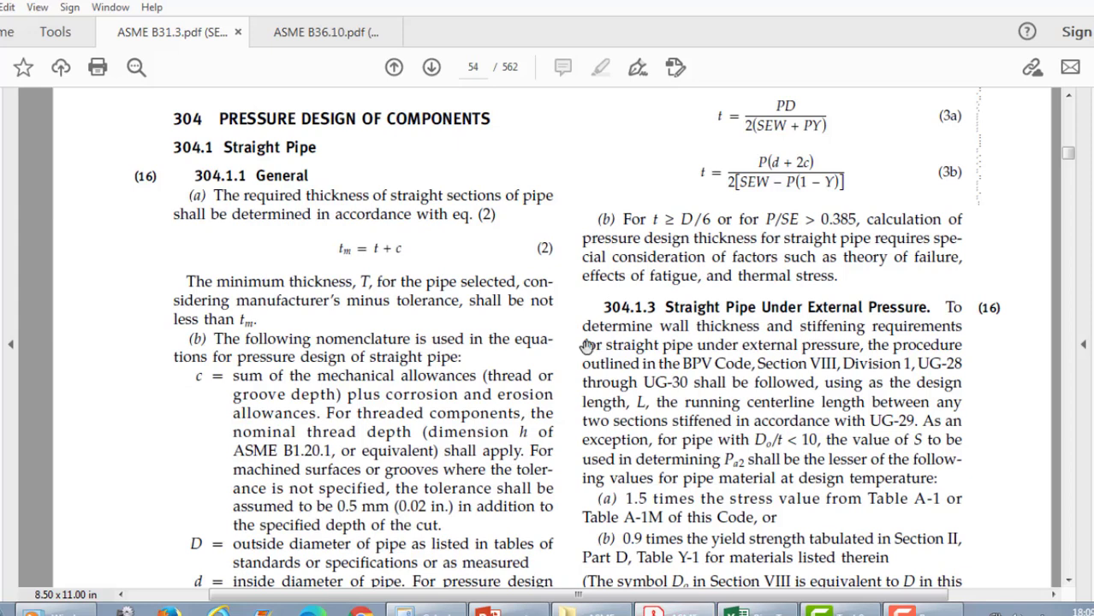
pyautogui.click(291, 31)
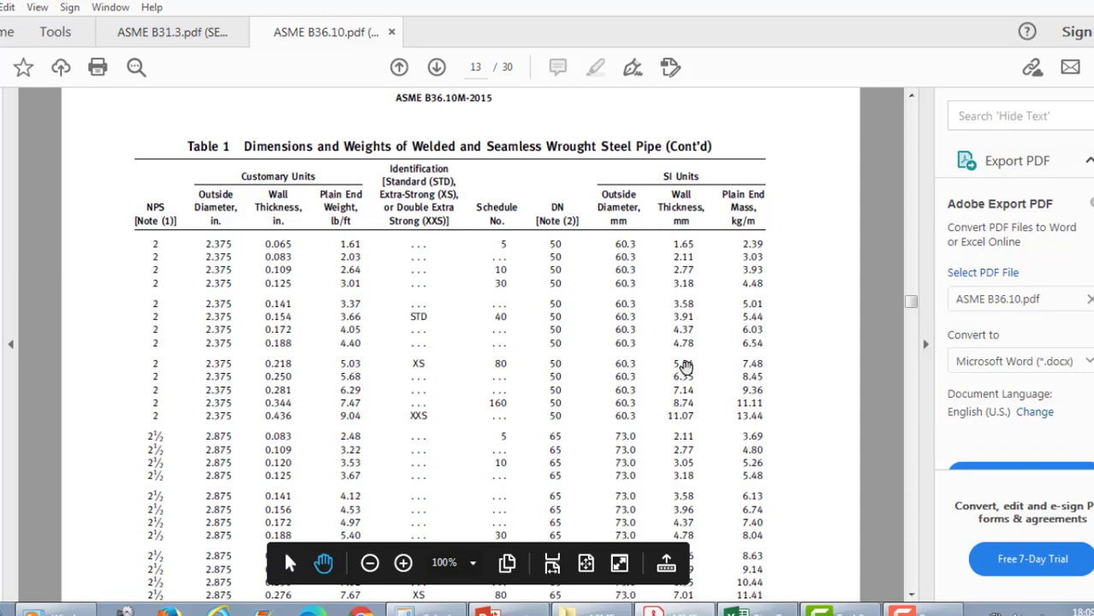
pyautogui.click(753, 611)
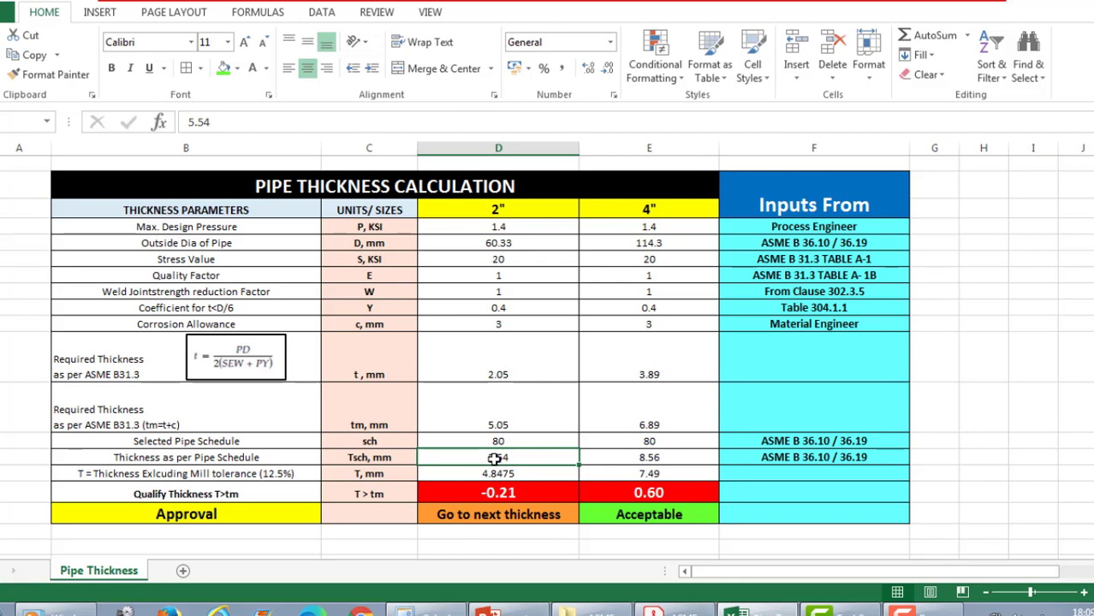
# Examine how the 2" pipe's thickness T is derived from its schedule thickness by deducting the 12.5% mill tolerance.
pyautogui.click(355, 457)
pyautogui.click(518, 459)
pyautogui.click(522, 475)
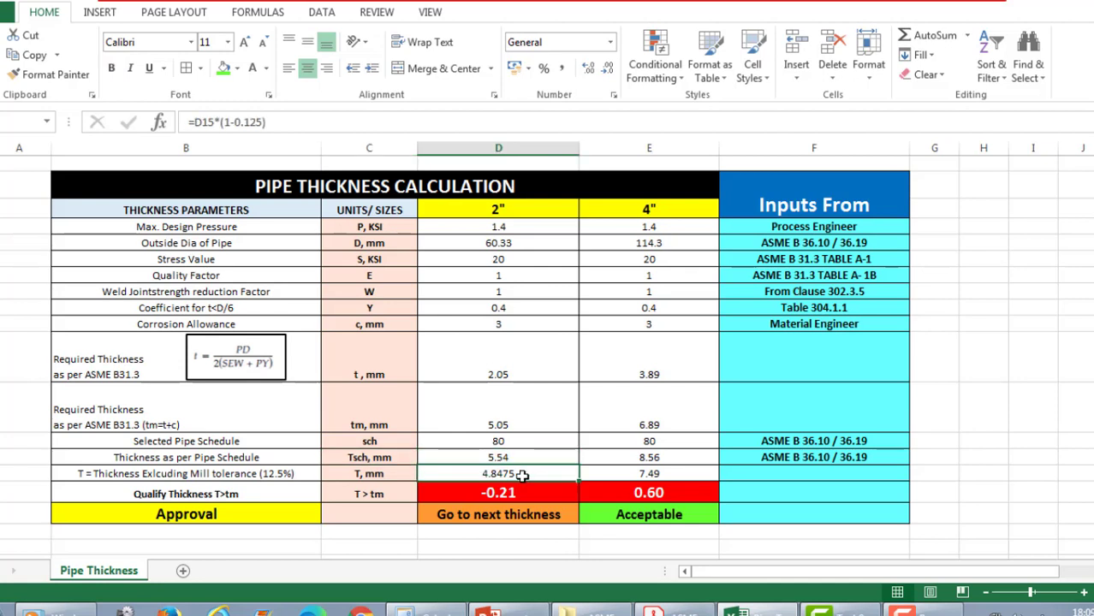
pyautogui.click(525, 457)
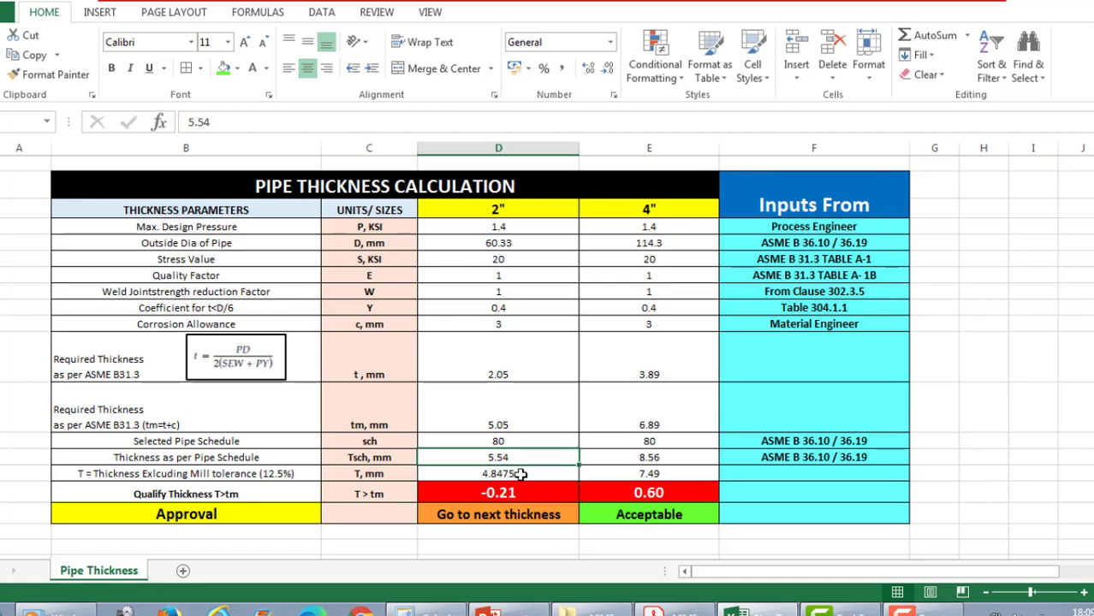
pyautogui.click(520, 474)
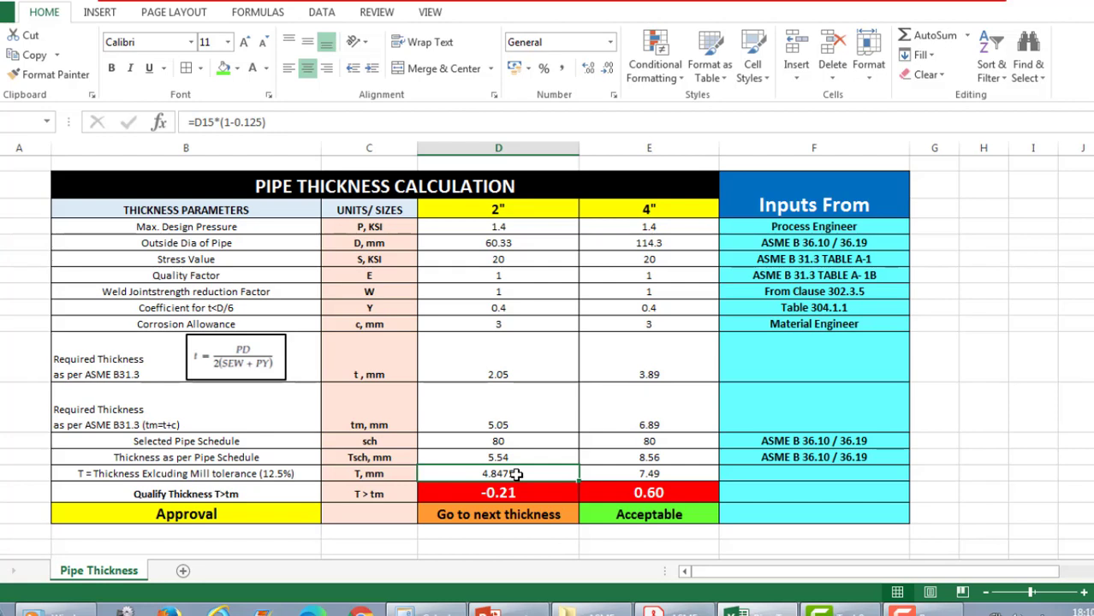
# Compare the 2" pipe's thickness T with its required thickness tm, and inspect the Qualify Thickness and Approval formulas.
pyautogui.click(523, 423)
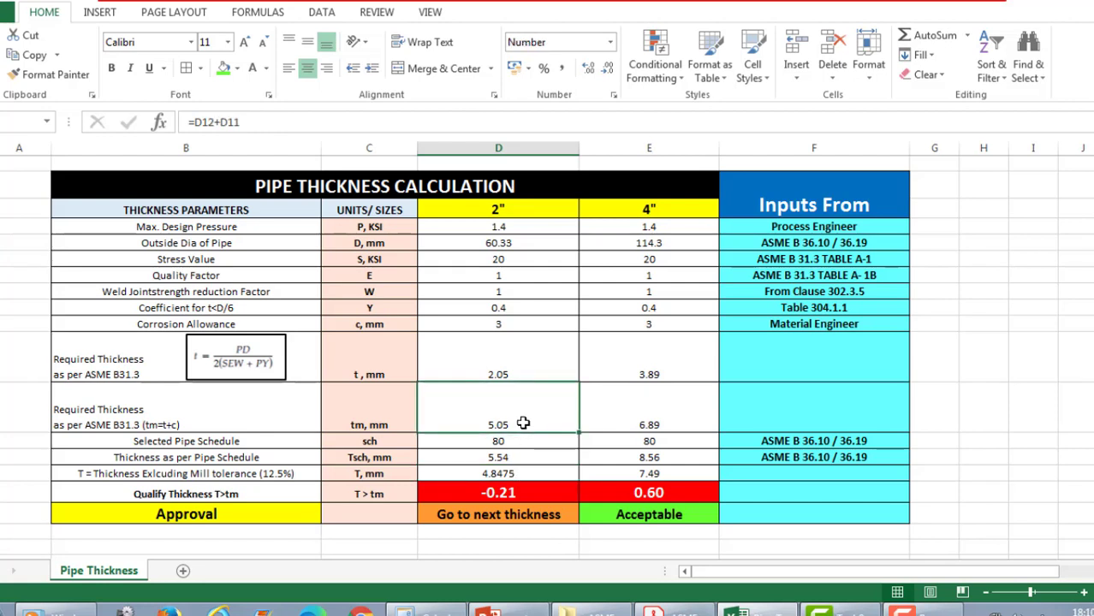
pyautogui.click(515, 474)
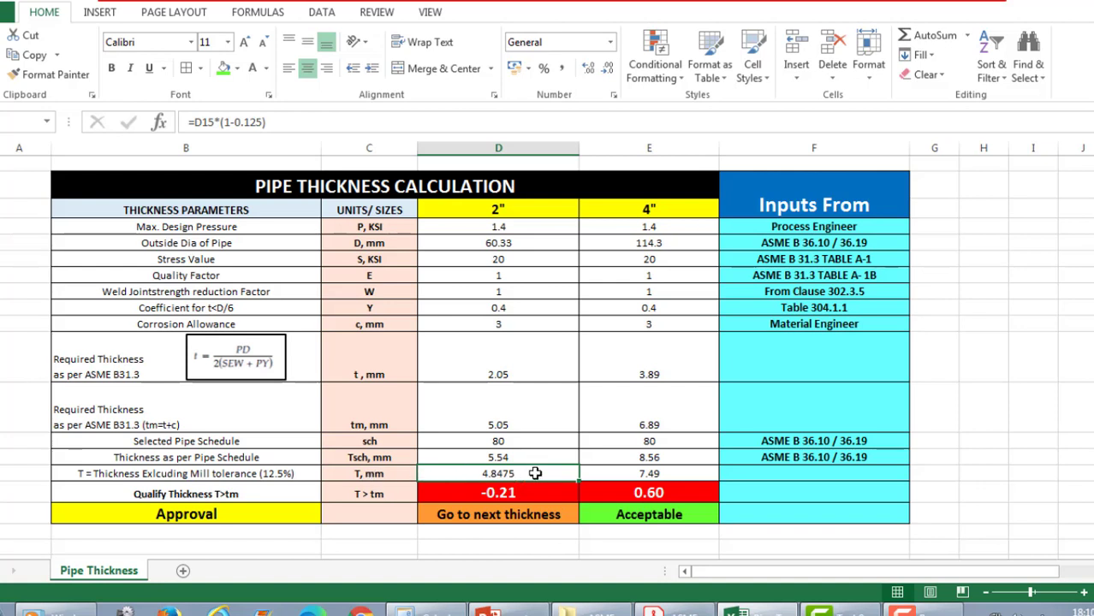
pyautogui.click(517, 421)
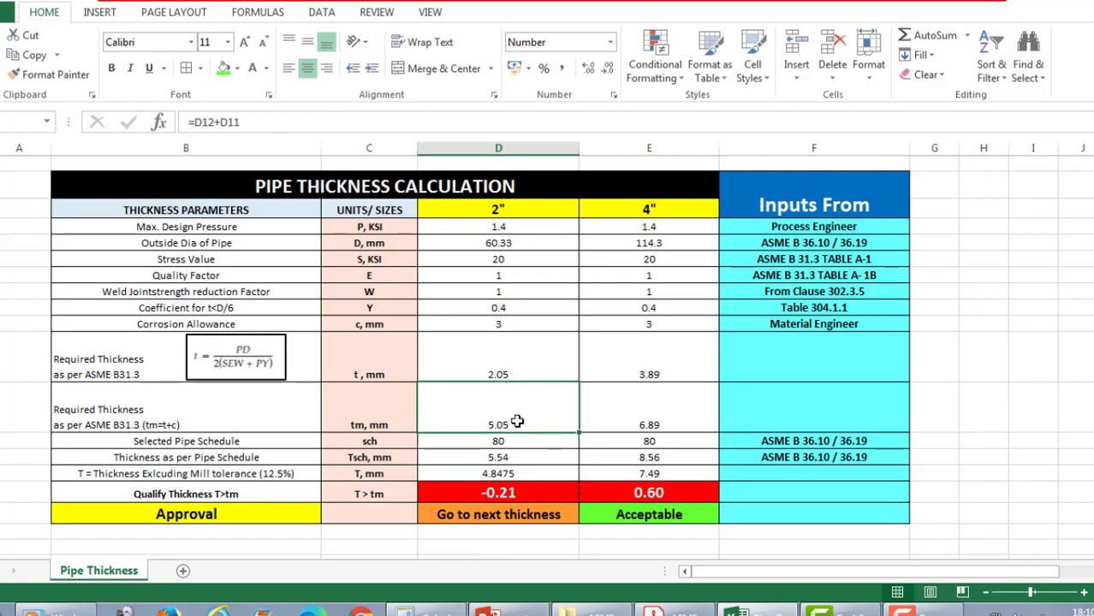
pyautogui.click(527, 474)
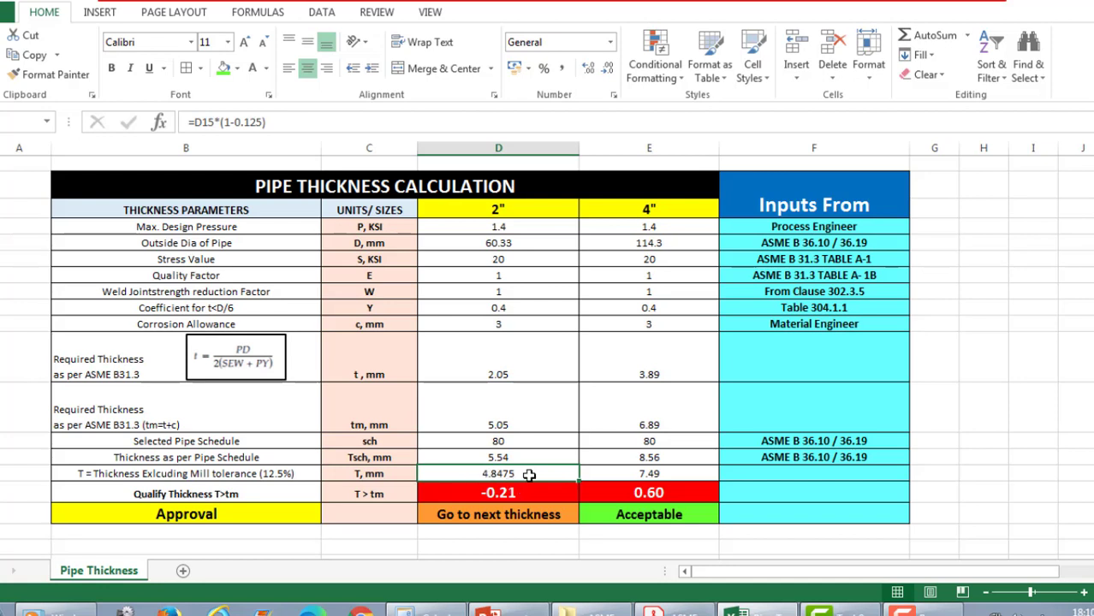
pyautogui.click(525, 419)
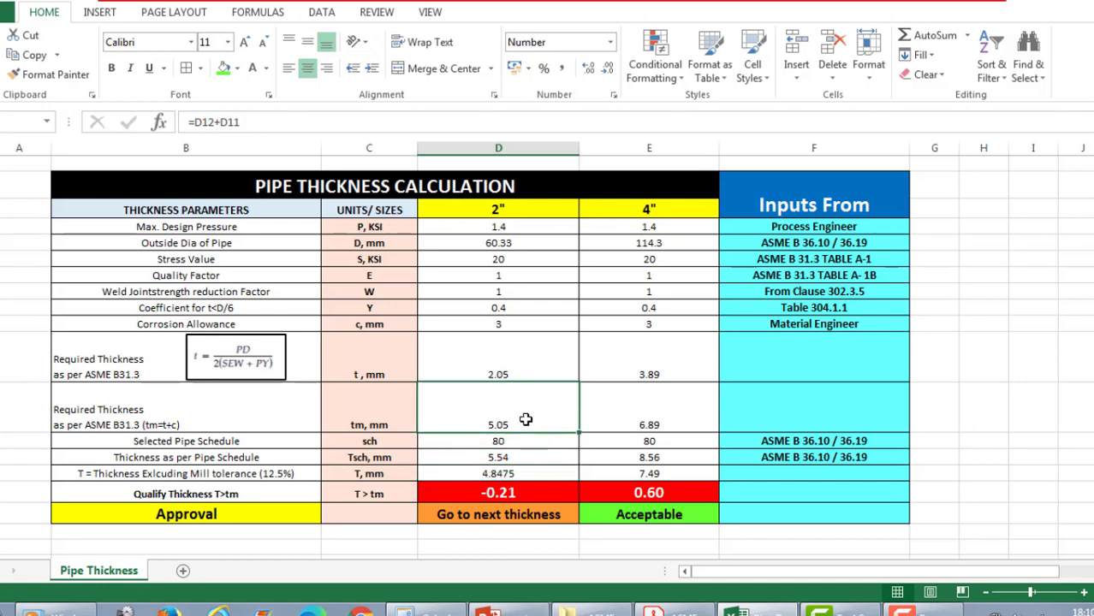
pyautogui.click(524, 476)
pyautogui.click(524, 491)
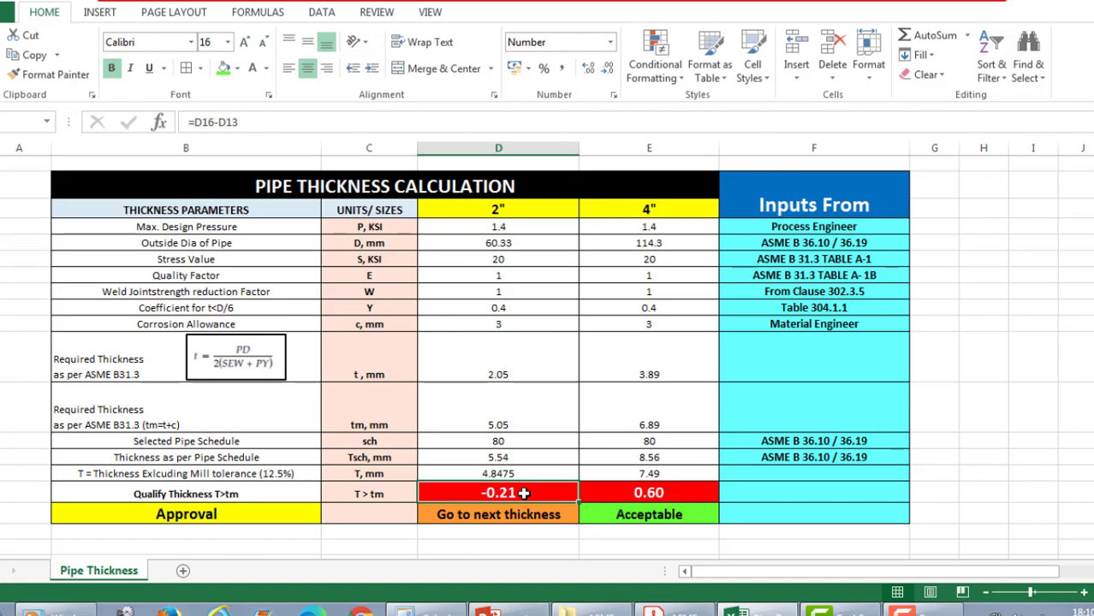
pyautogui.click(503, 516)
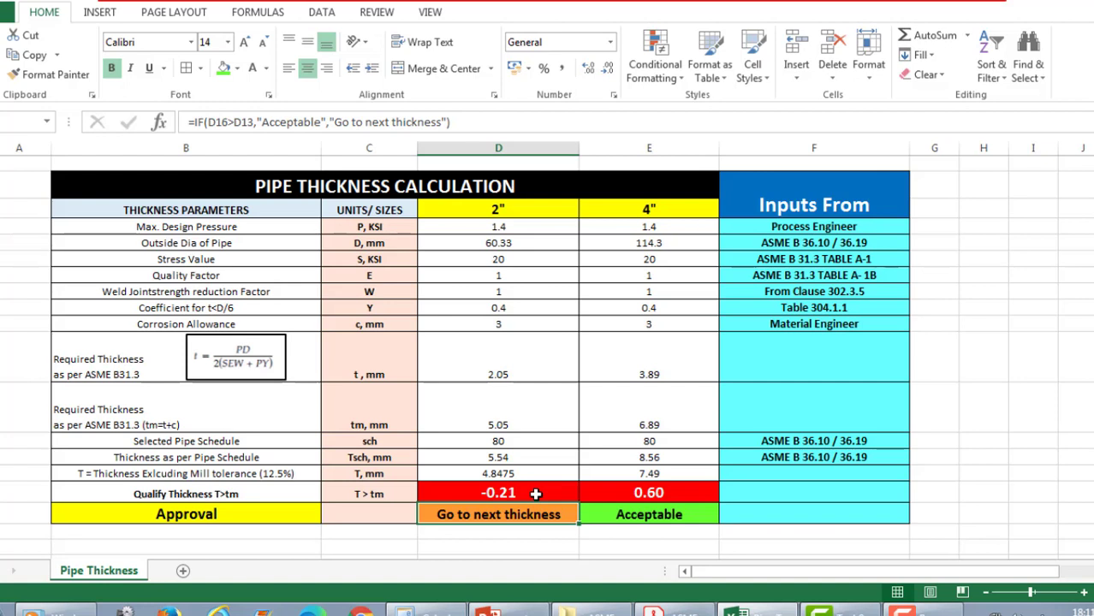
# Go through the 2" pipe's required thickness, selected schedule, schedule thickness, T and Qualify Thickness cells.
pyautogui.click(524, 425)
pyautogui.click(524, 440)
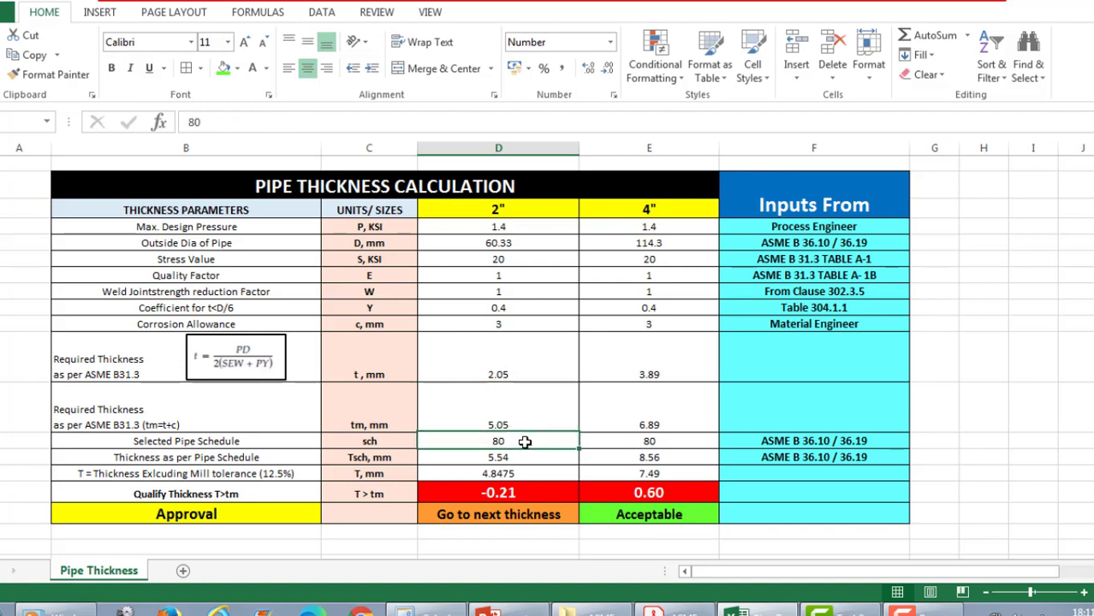
pyautogui.click(525, 456)
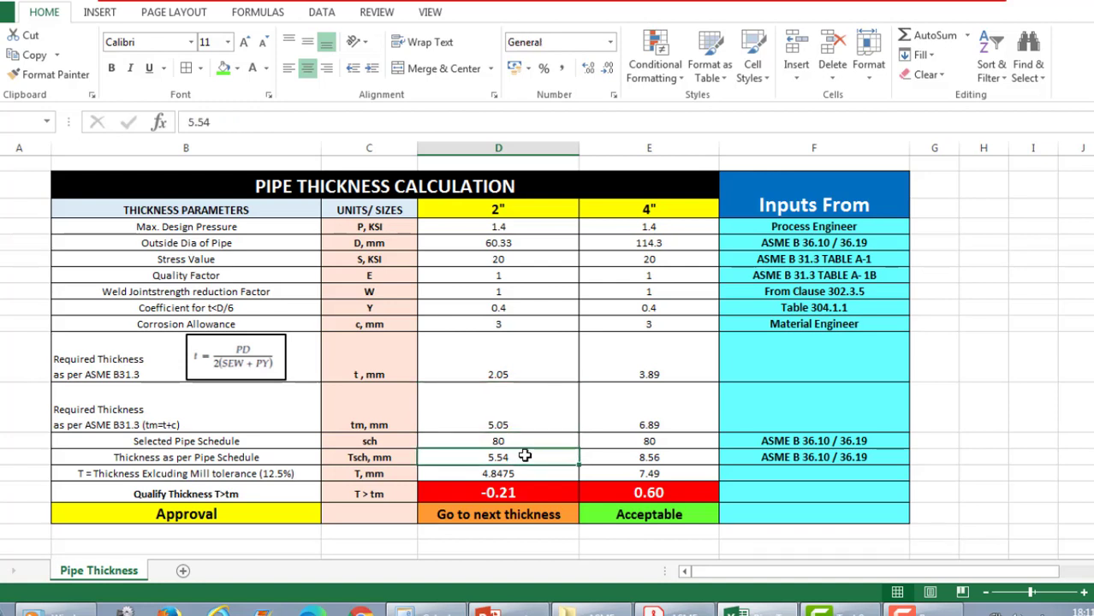
pyautogui.click(523, 424)
pyautogui.click(522, 456)
pyautogui.click(528, 474)
pyautogui.click(525, 494)
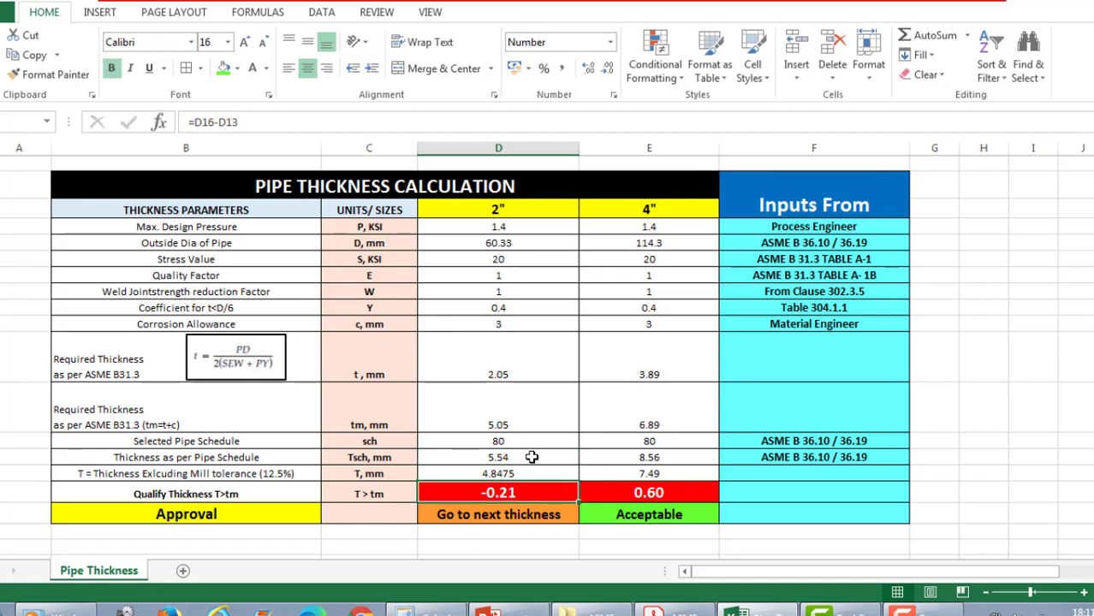
# Recheck the 2" pipe's mill-tolerance-reduced thickness against tm and review the resulting approval condition.
pyautogui.click(527, 458)
pyautogui.click(528, 473)
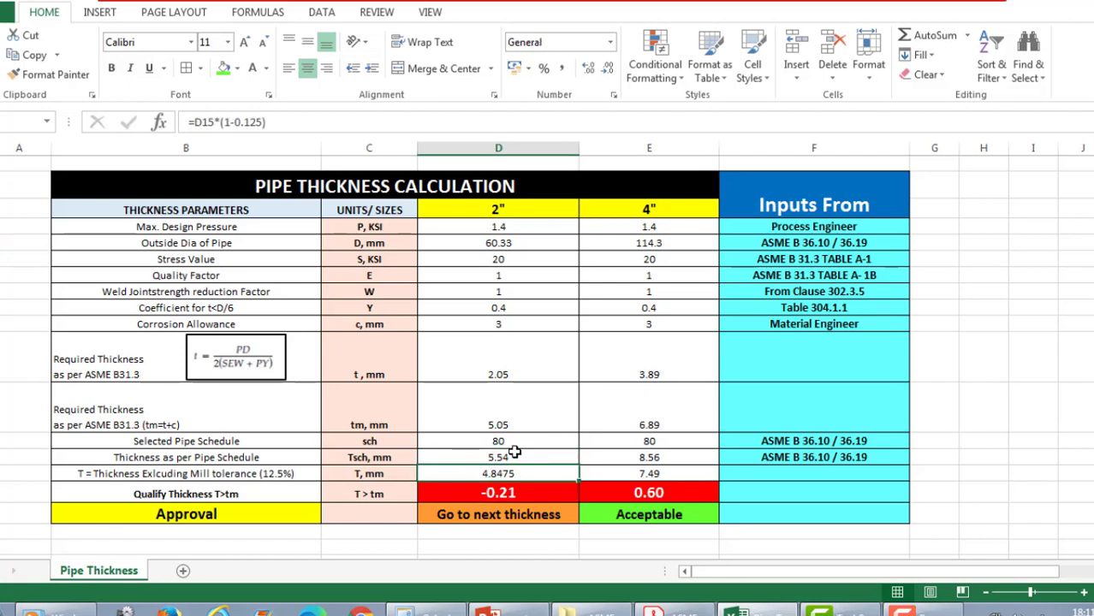
pyautogui.click(518, 422)
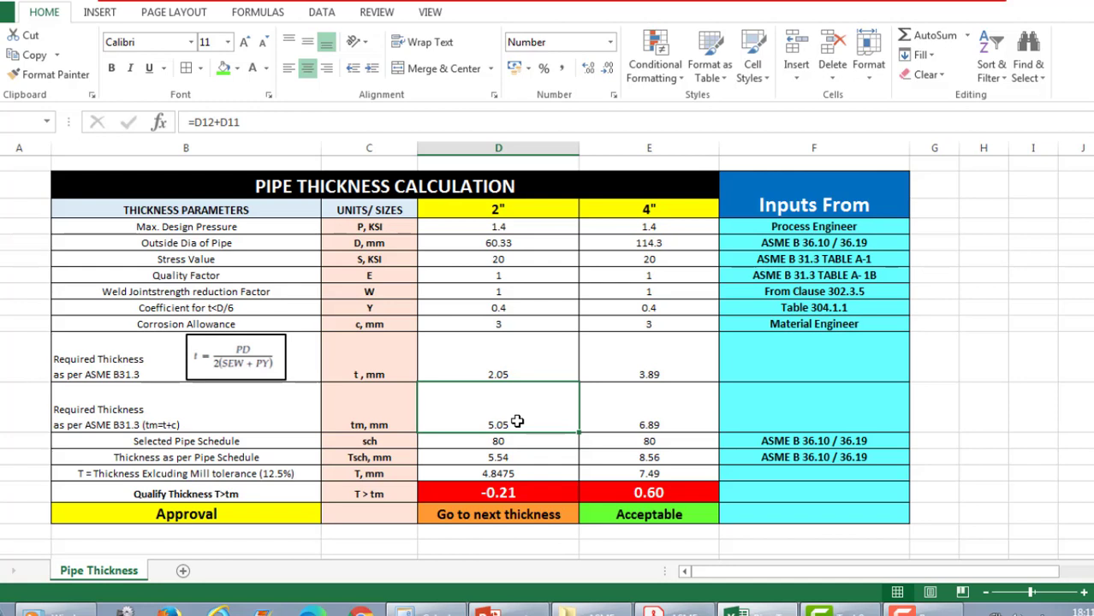
pyautogui.click(520, 470)
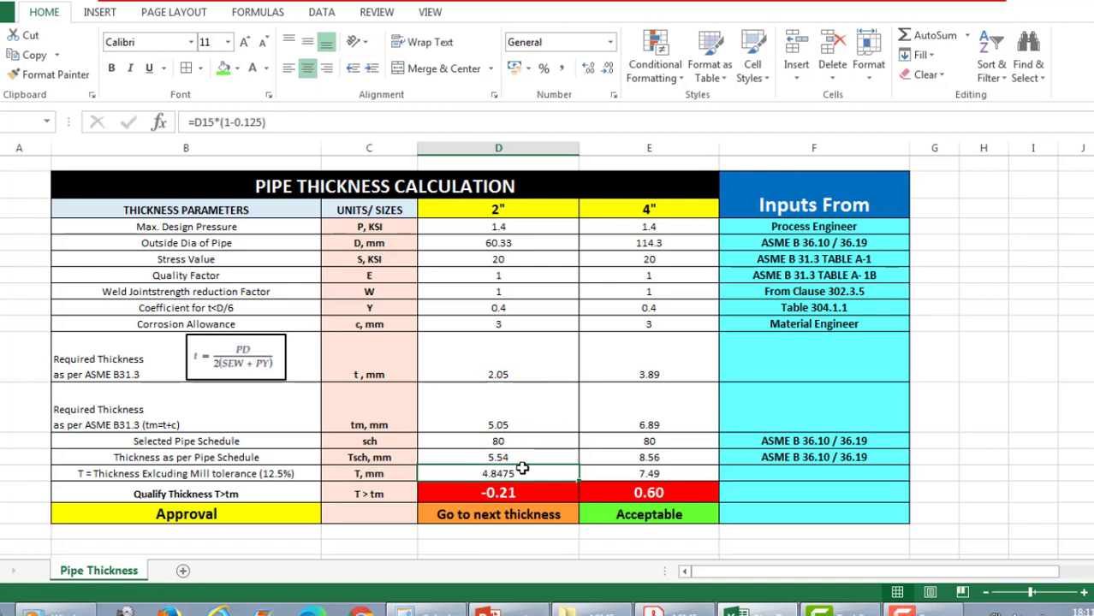
pyautogui.click(493, 420)
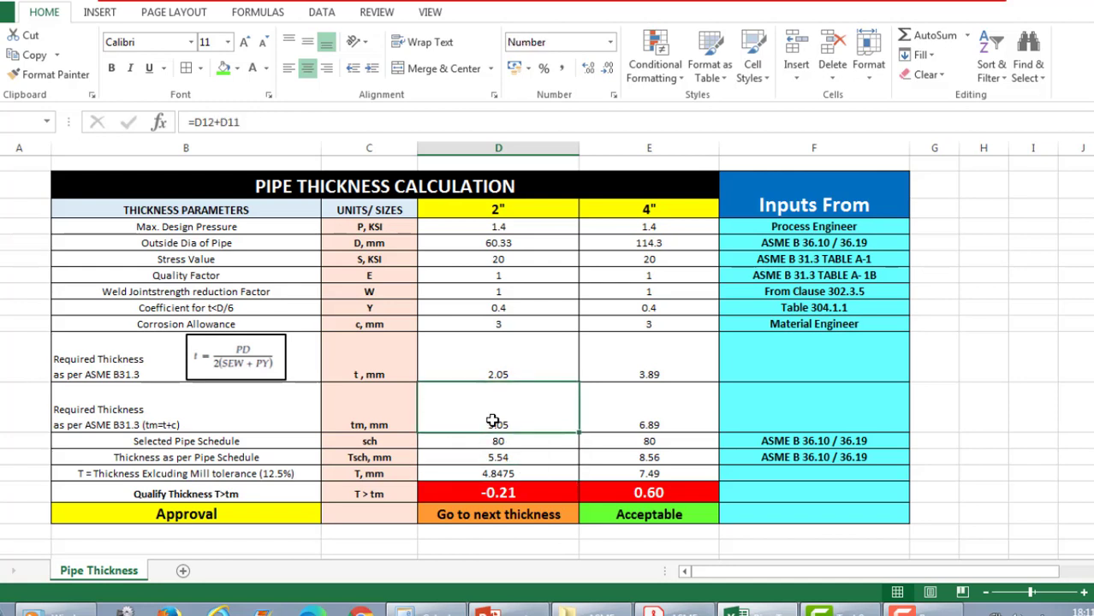
pyautogui.click(517, 515)
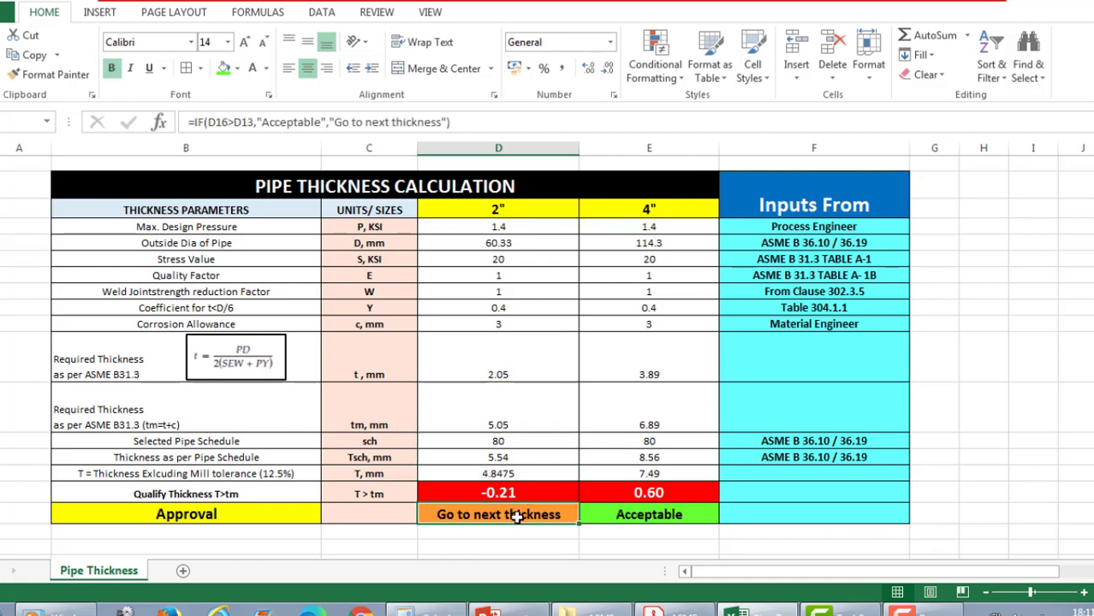
# Look up the next heavier NPS 2 schedule in Table 1 of the ASME B36.10 PDF and return to the Excel calculation.
pyautogui.click(653, 611)
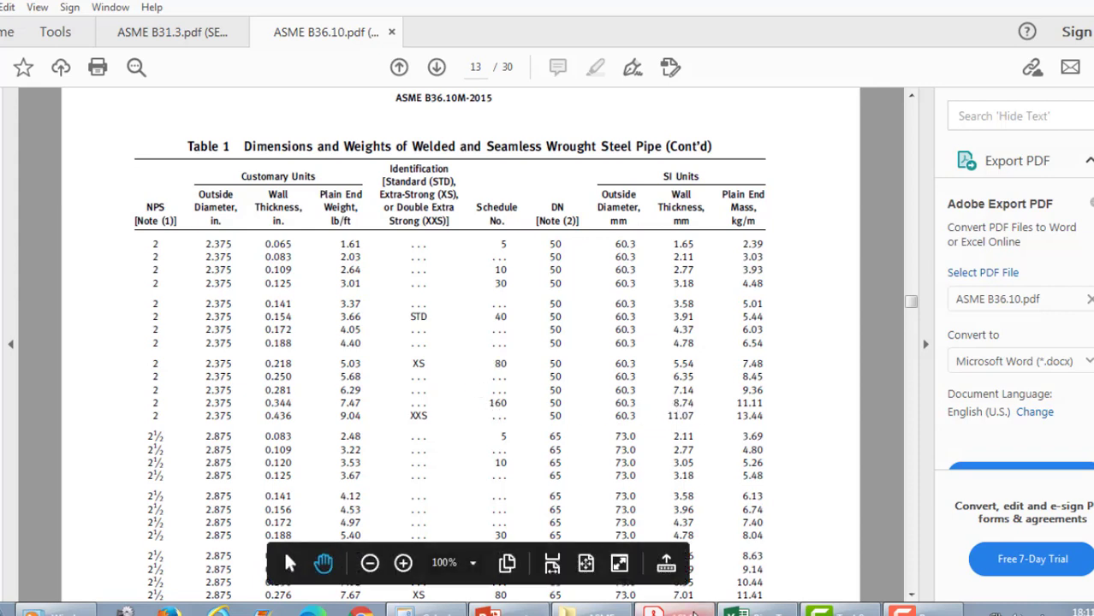
pyautogui.click(757, 612)
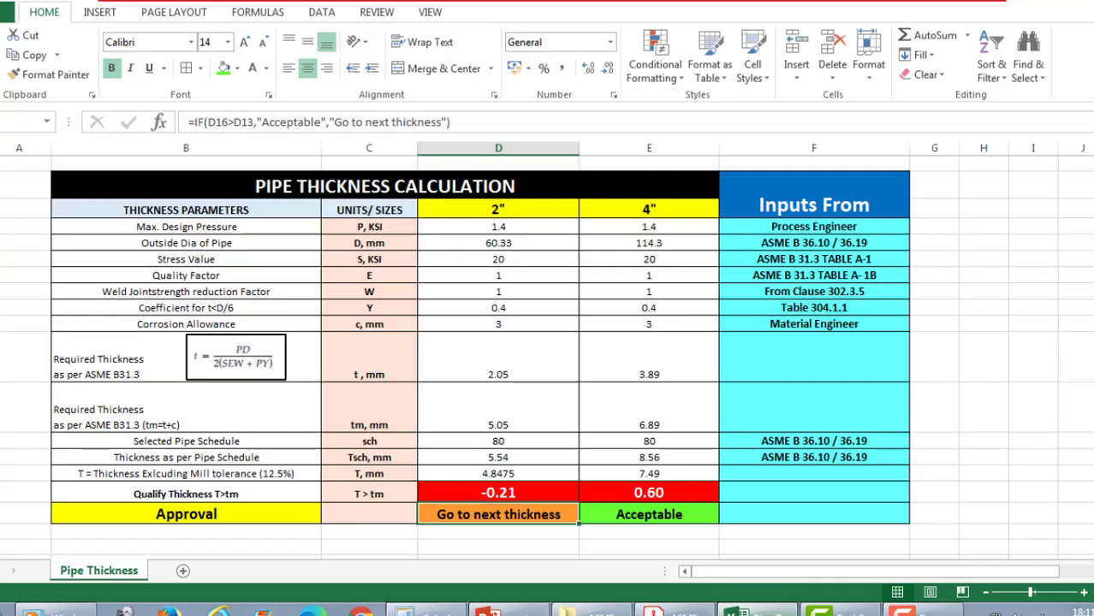
pyautogui.click(508, 459)
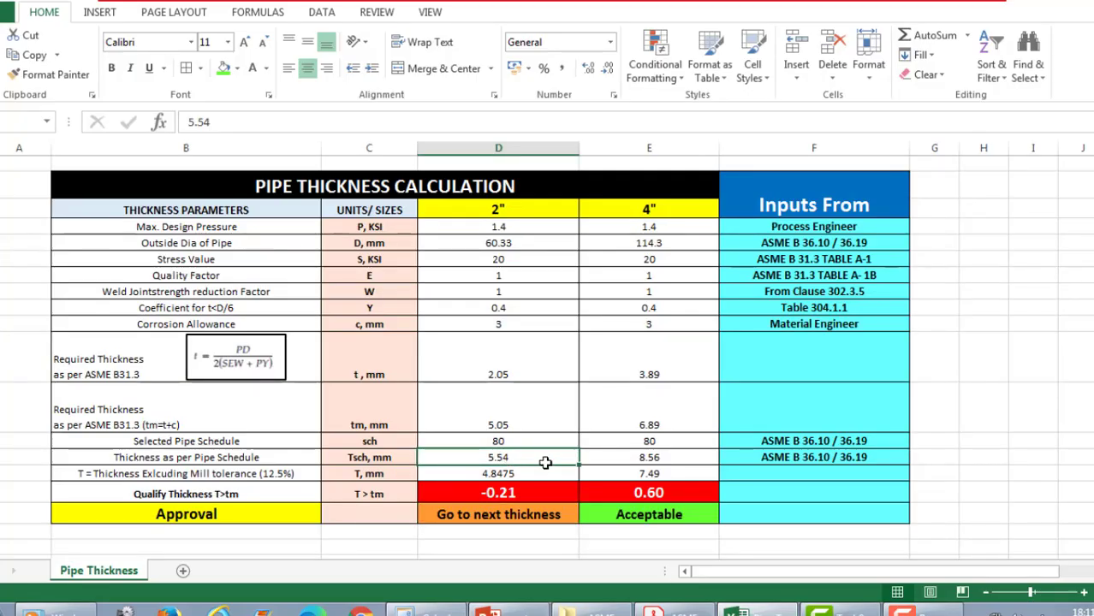
pyautogui.click(255, 452)
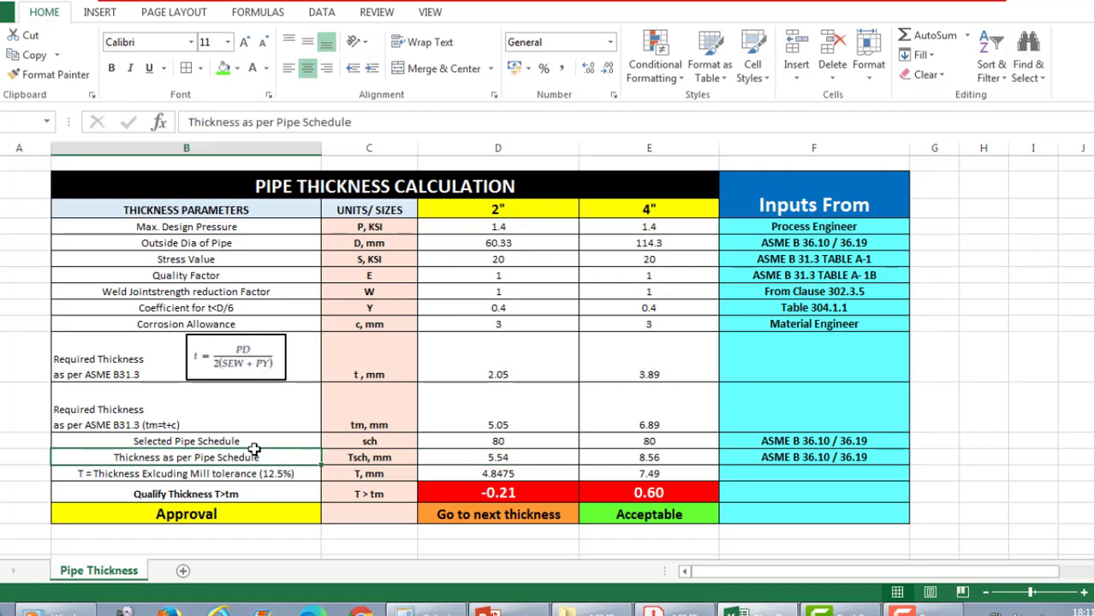
# Set the 2" pipe's selected schedule to 160 and its thickness as per pipe schedule to 8.74 mm.
pyautogui.click(538, 459)
pyautogui.click(537, 442)
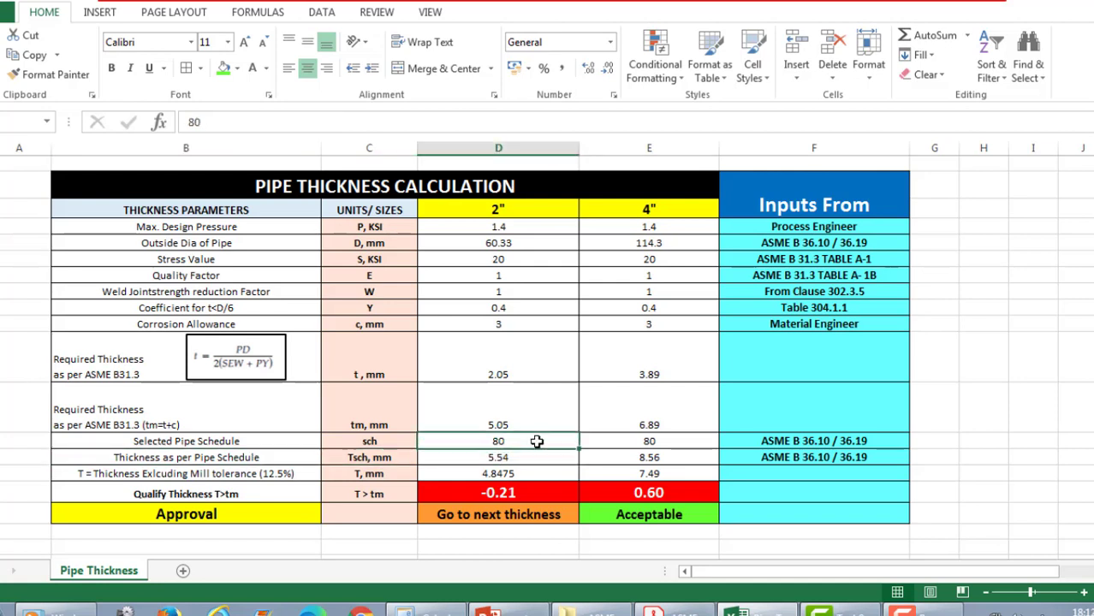
pyautogui.write('160')
pyautogui.press('Return')
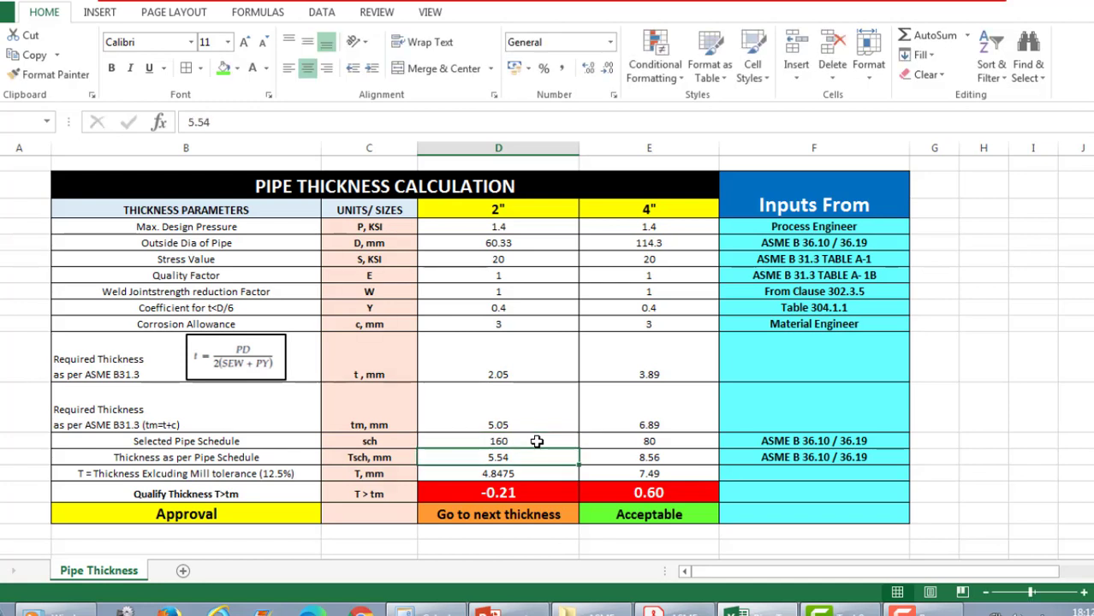
pyautogui.write('8')
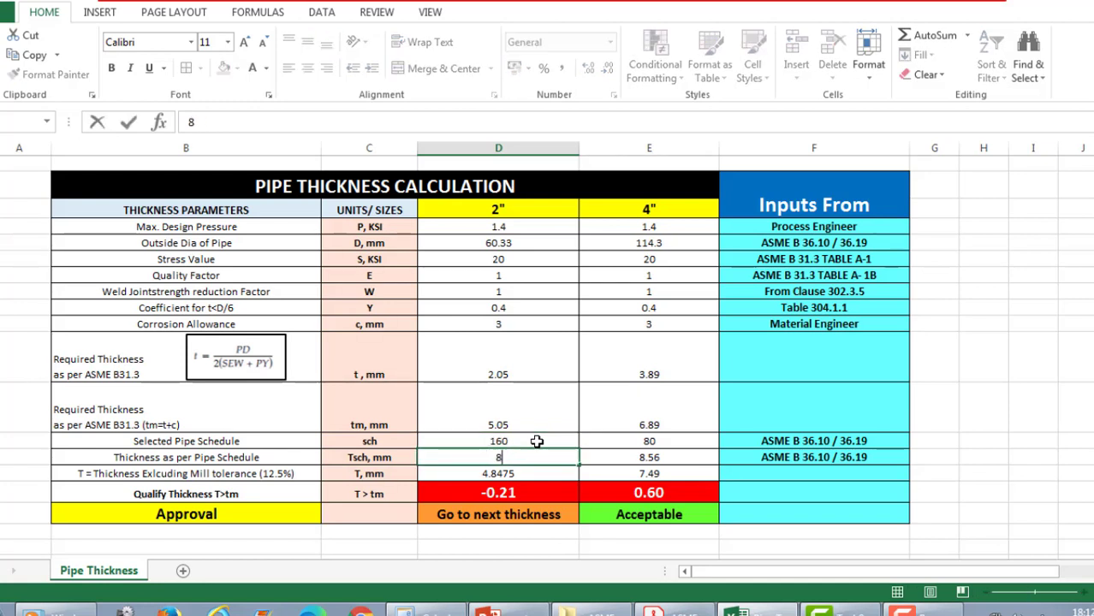
pyautogui.write('.74')
pyautogui.press('Return')
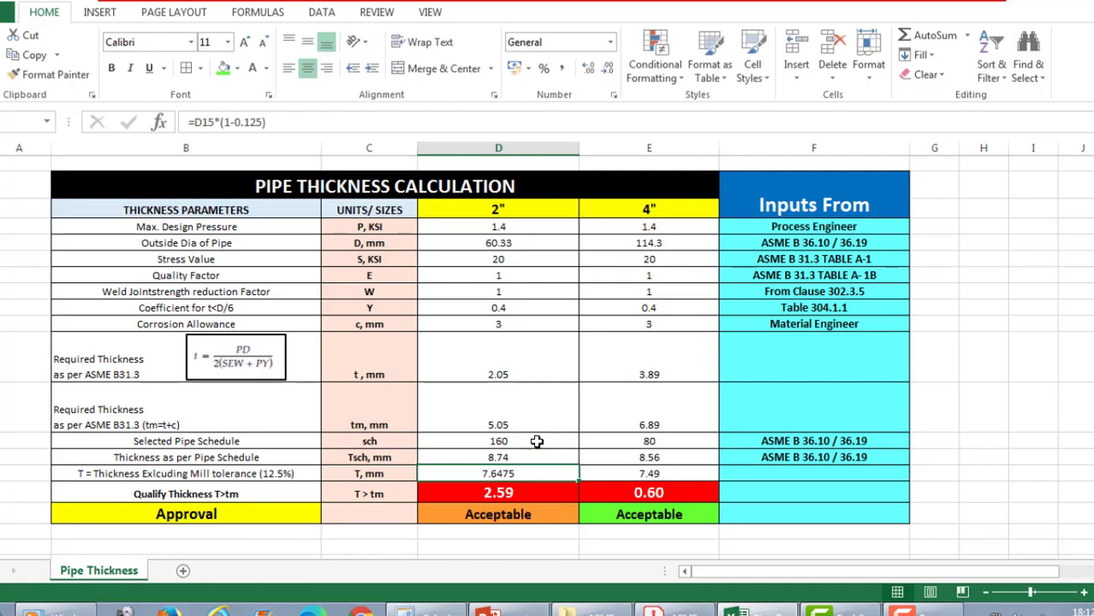
# Check the 2" pipe's Qualify Thickness, T, required thickness and Approval cells for Schedule 160.
pyautogui.click(525, 491)
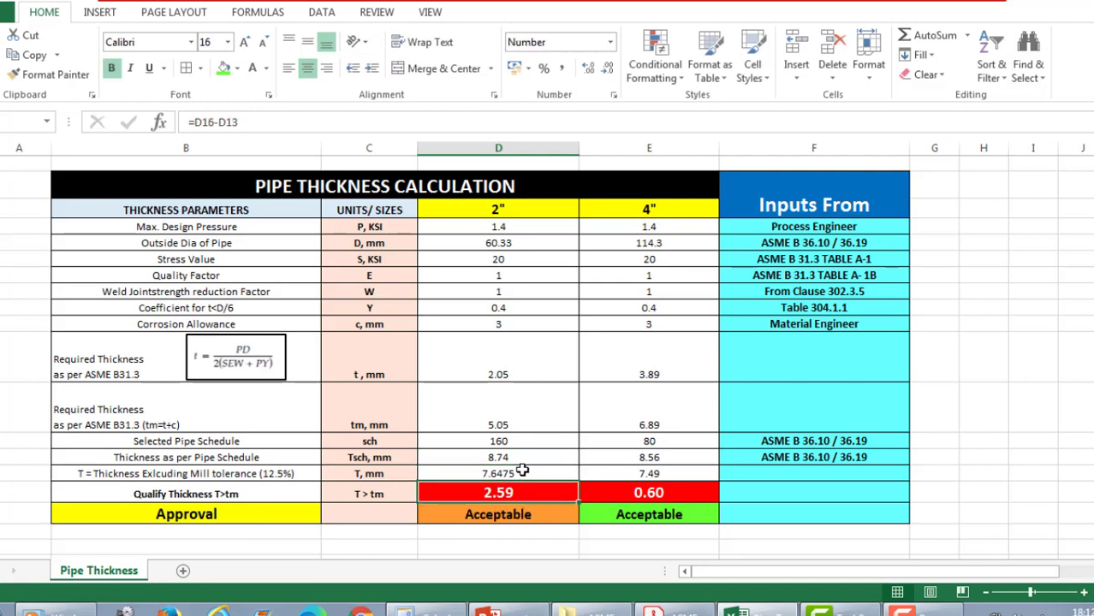
pyautogui.click(522, 470)
pyautogui.click(509, 395)
pyautogui.click(508, 514)
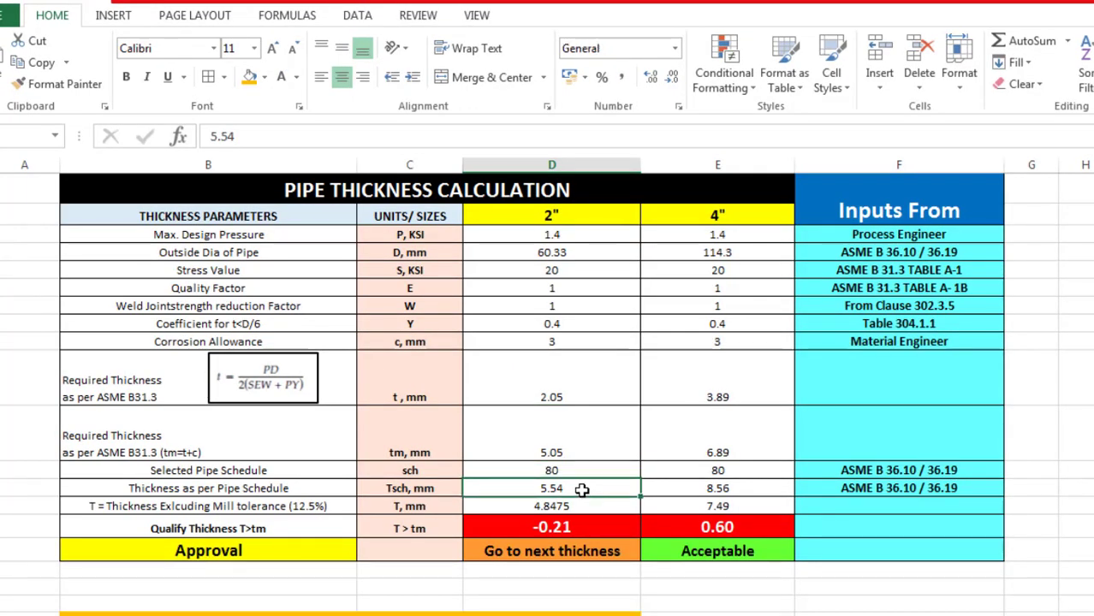
# Compare the required thickness tm with the thickness T for the 2" pipe at Schedule 80.
pyautogui.click(588, 444)
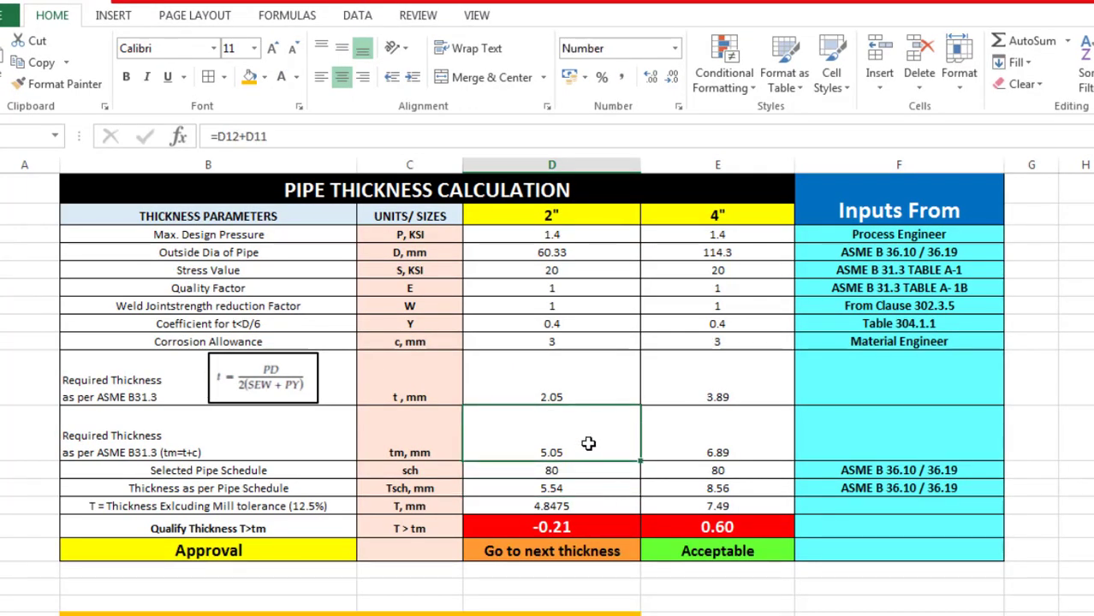
pyautogui.click(584, 507)
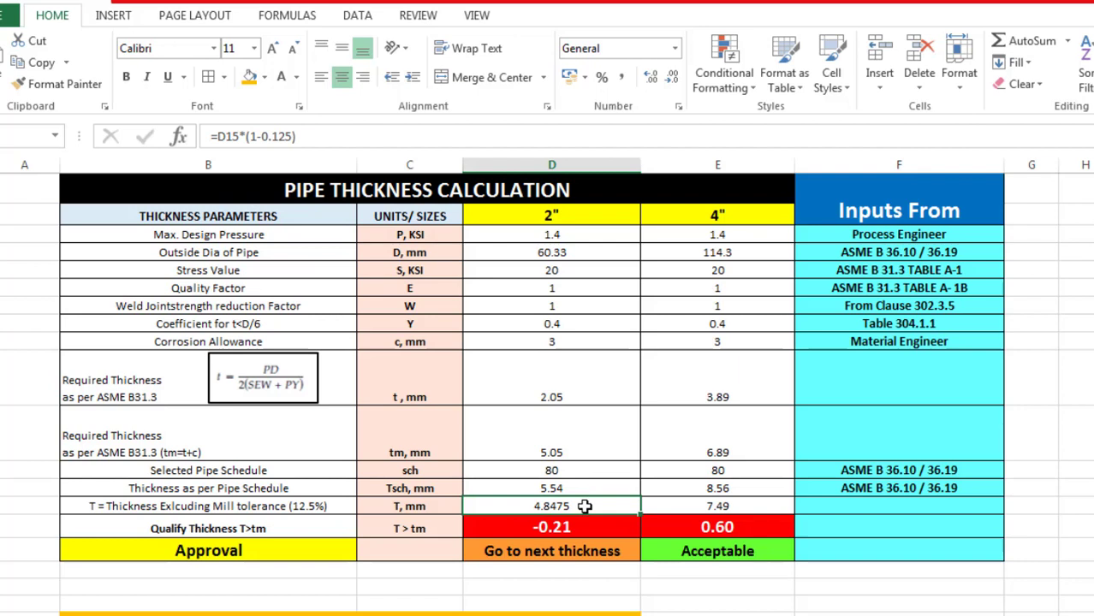
pyautogui.click(577, 446)
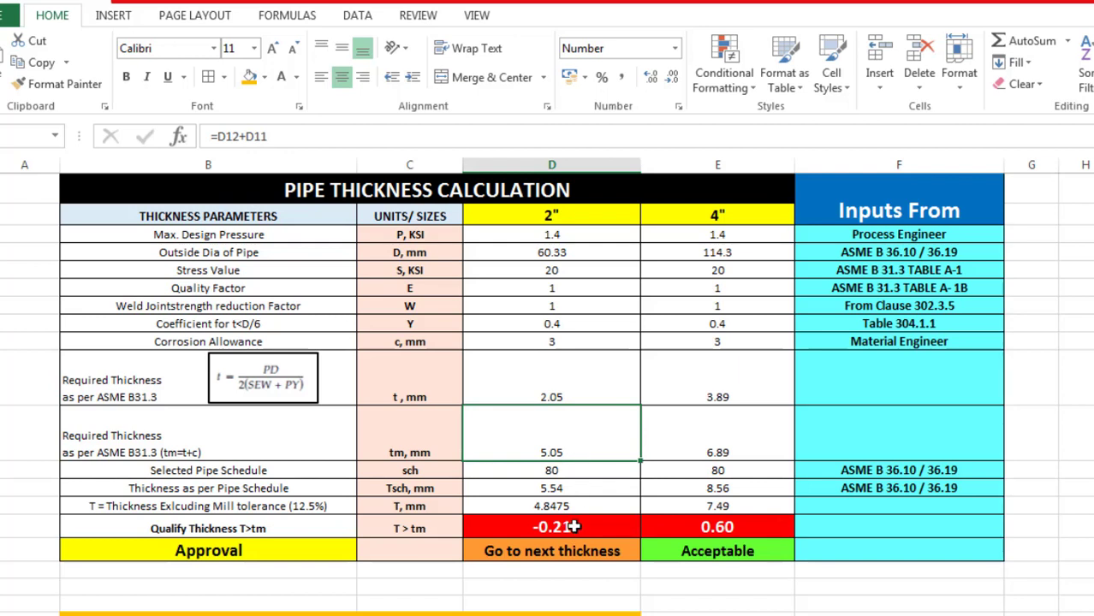
# Try 8.74 mm as the 2" pipe's thickness as per pipe schedule and check its Approval cell.
pyautogui.click(568, 489)
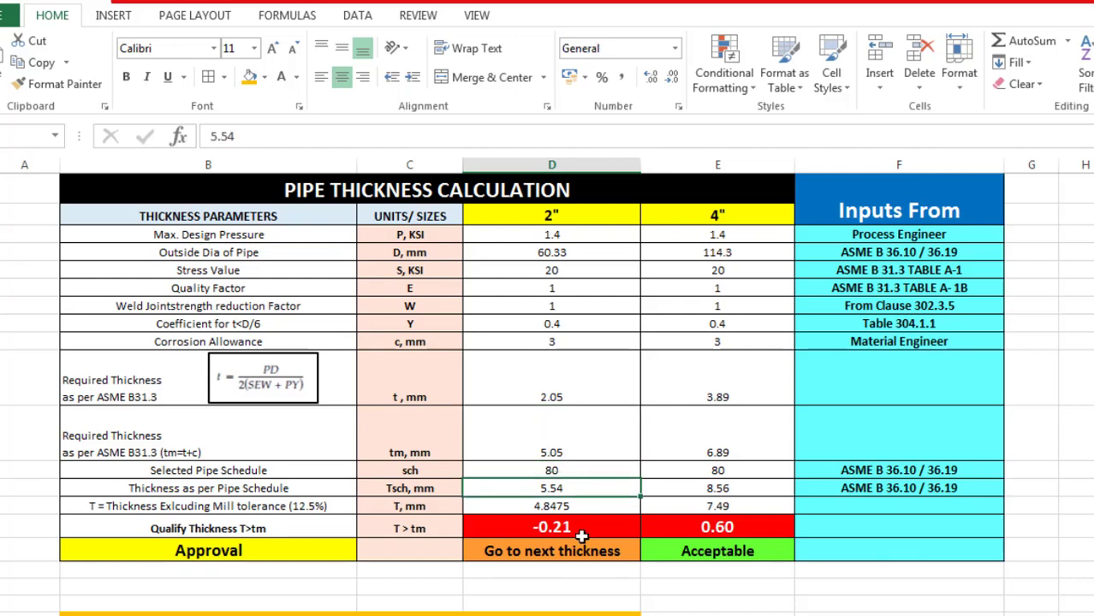
pyautogui.hotkey('alt', 'Tab')
pyautogui.write('8.74')
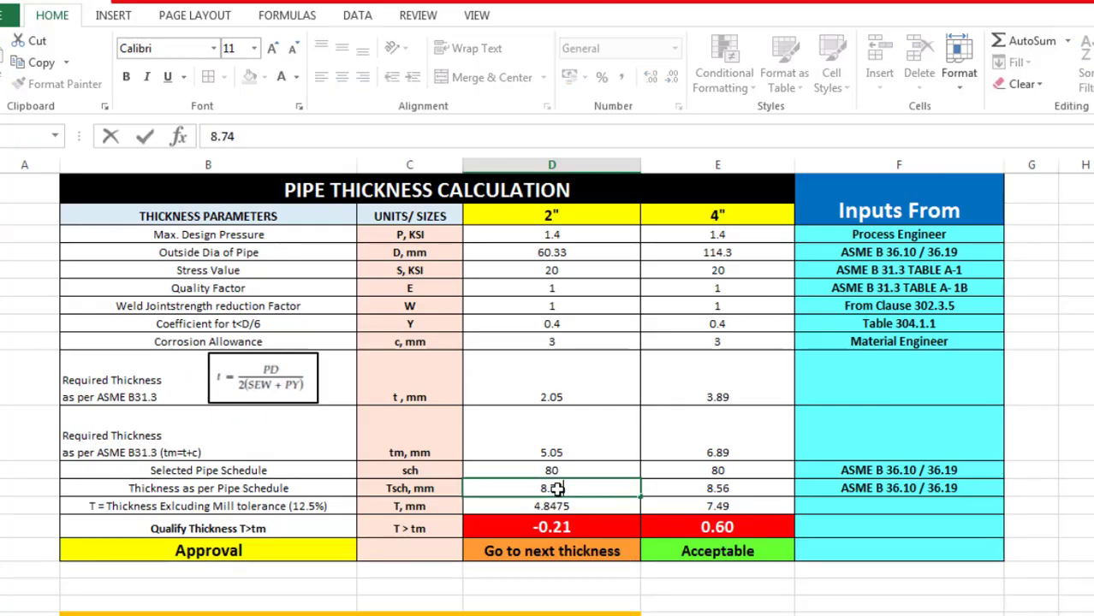
pyautogui.press('Return')
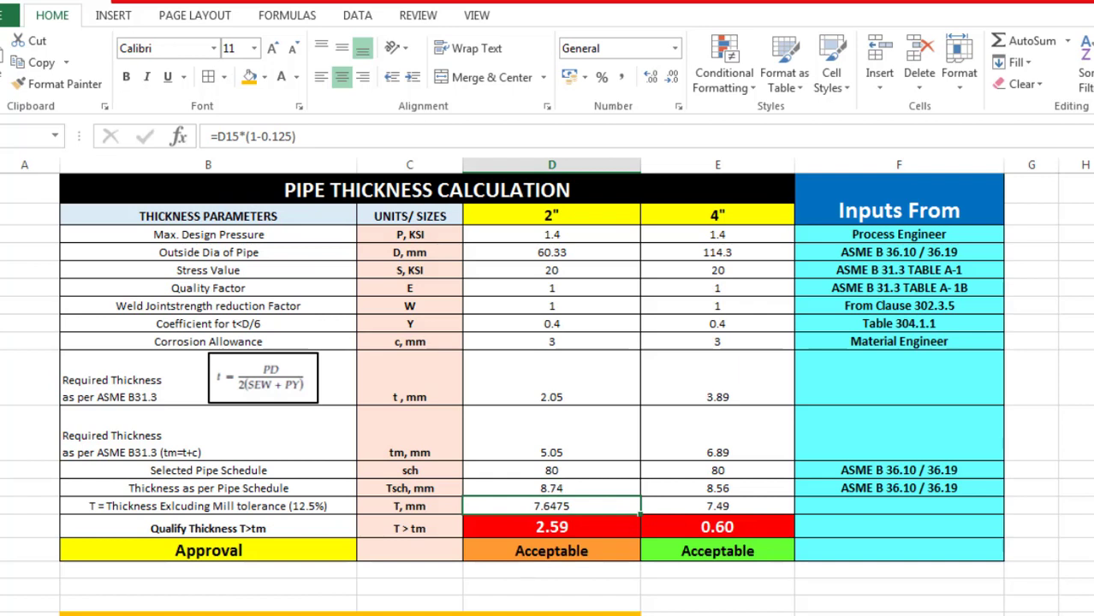
pyautogui.click(558, 552)
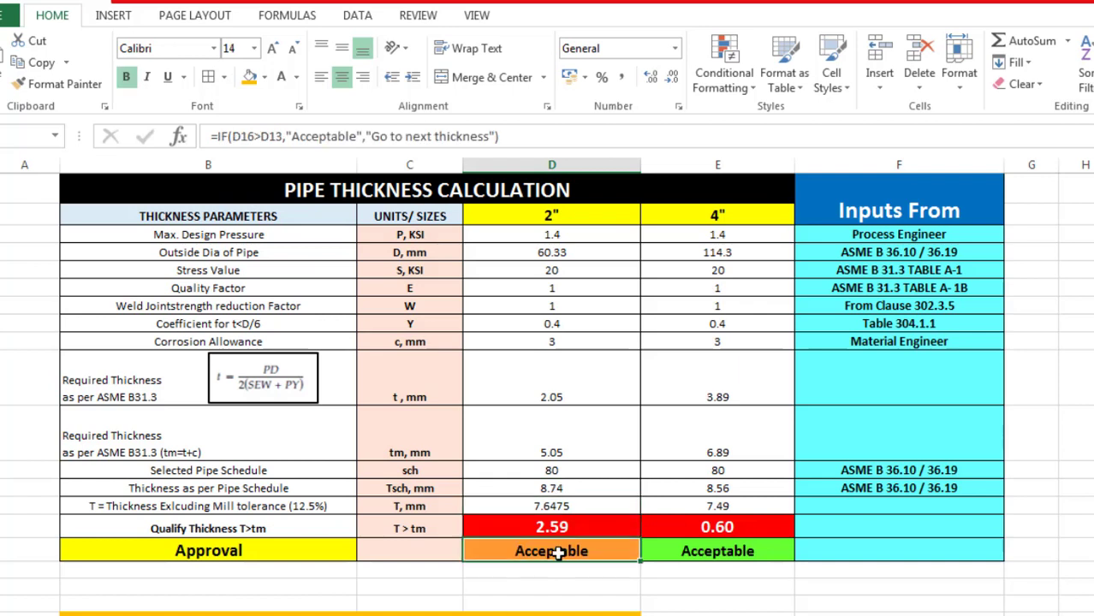
pyautogui.click(589, 492)
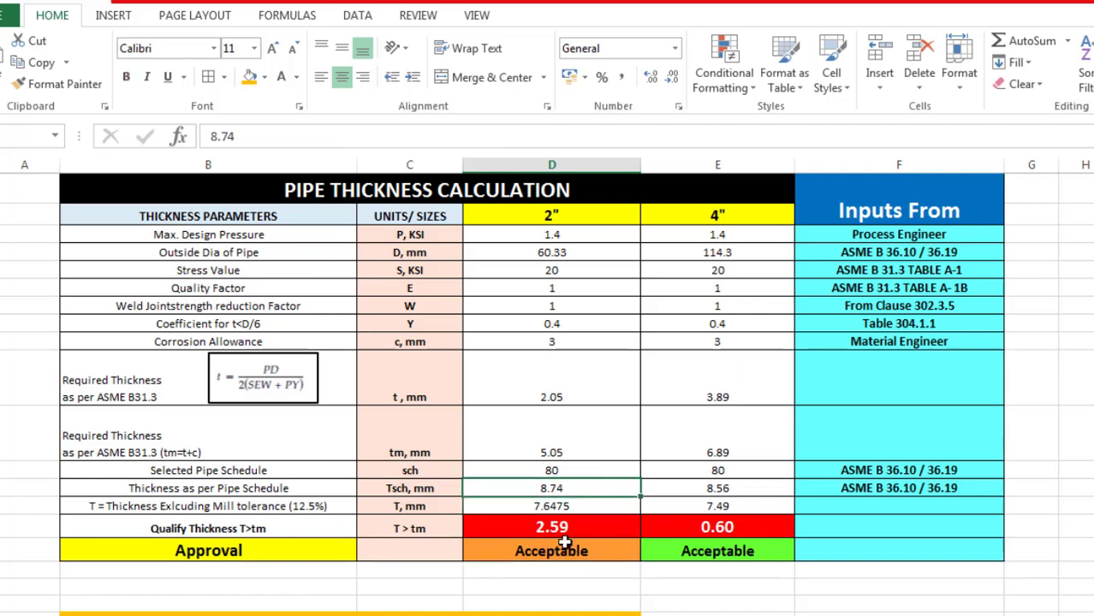
pyautogui.click(561, 551)
# Return the 2" pipe's thickness as per pipe schedule to 5.54 mm and recheck the Approval cell.
pyautogui.click(606, 487)
pyautogui.write('5.54')
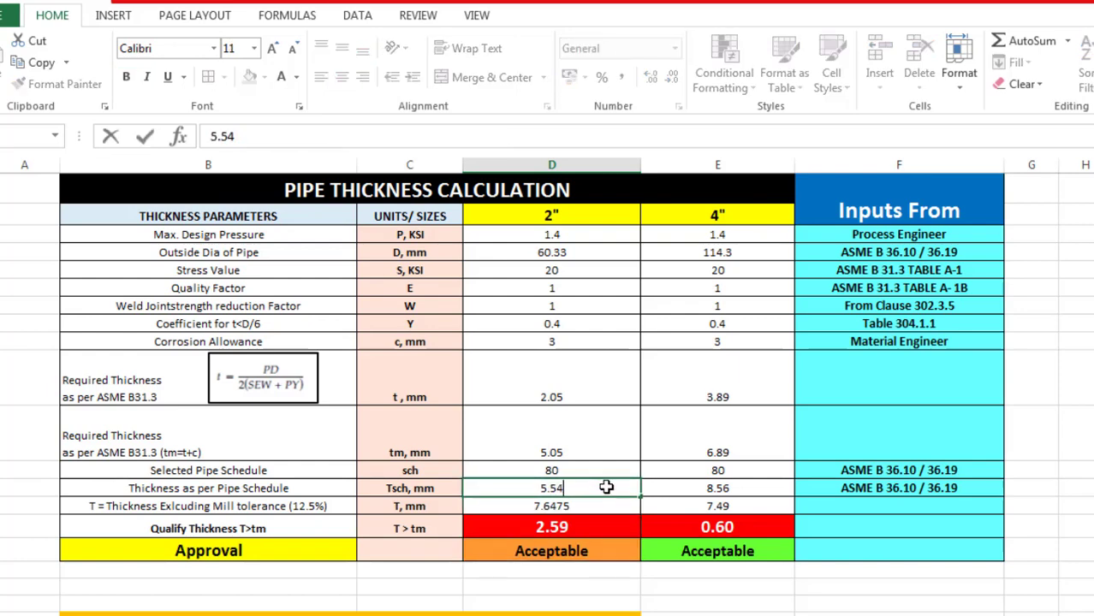
pyautogui.press('Return')
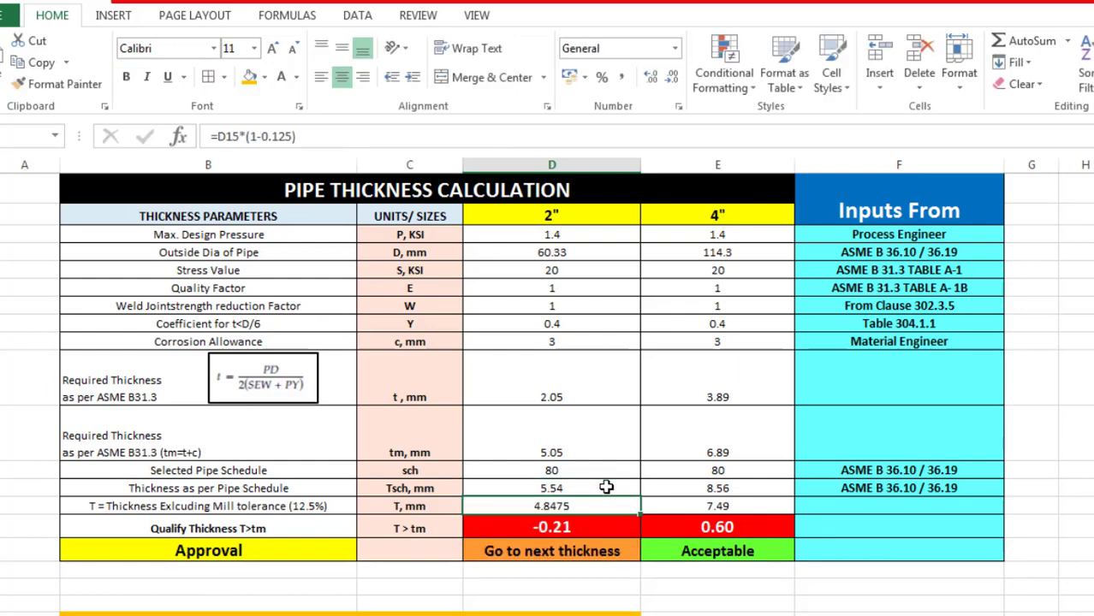
pyautogui.click(606, 487)
pyautogui.click(558, 553)
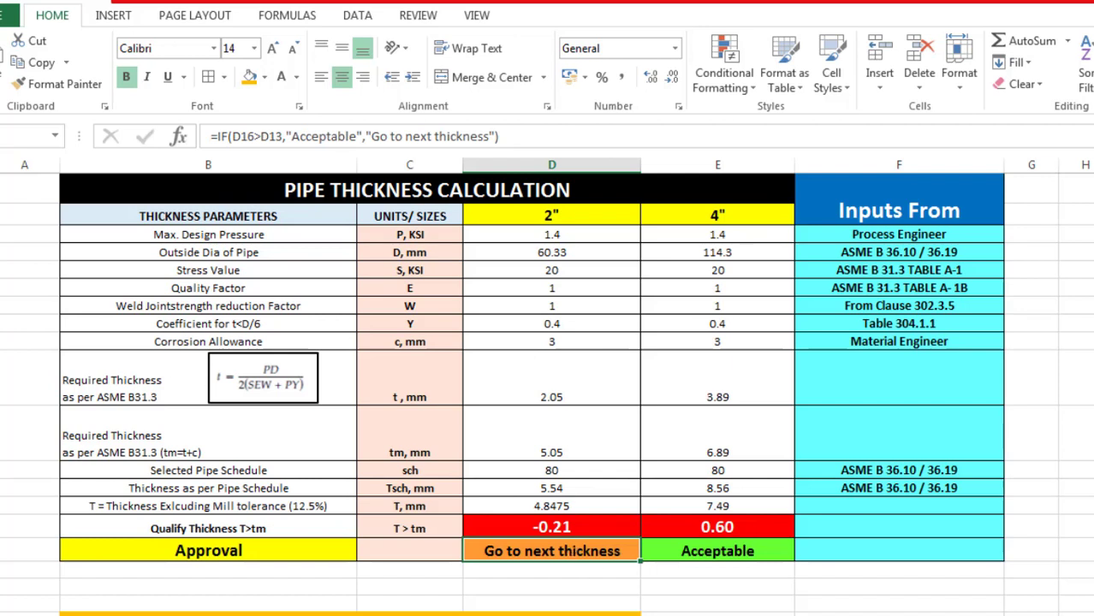
# Consult the NPS 2 rows in the ASME B36.10 PDF and set the 2" pipe's schedule to 160 and thickness to 8.74 mm in Excel.
pyautogui.hotkey('alt', 'Tab')
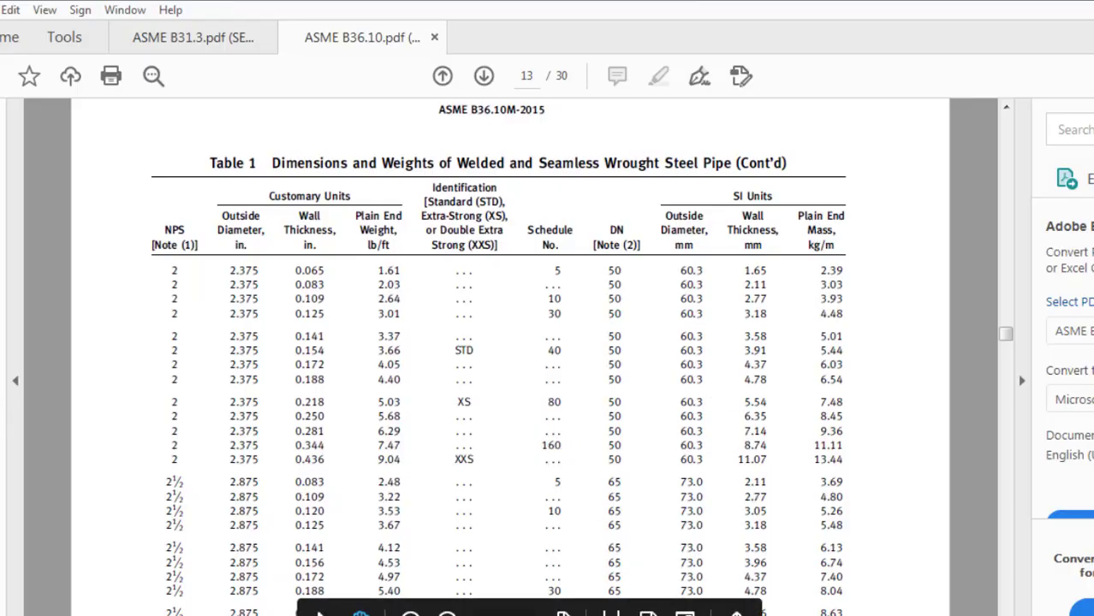
pyautogui.hotkey('alt', 'Tab')
pyautogui.click(554, 469)
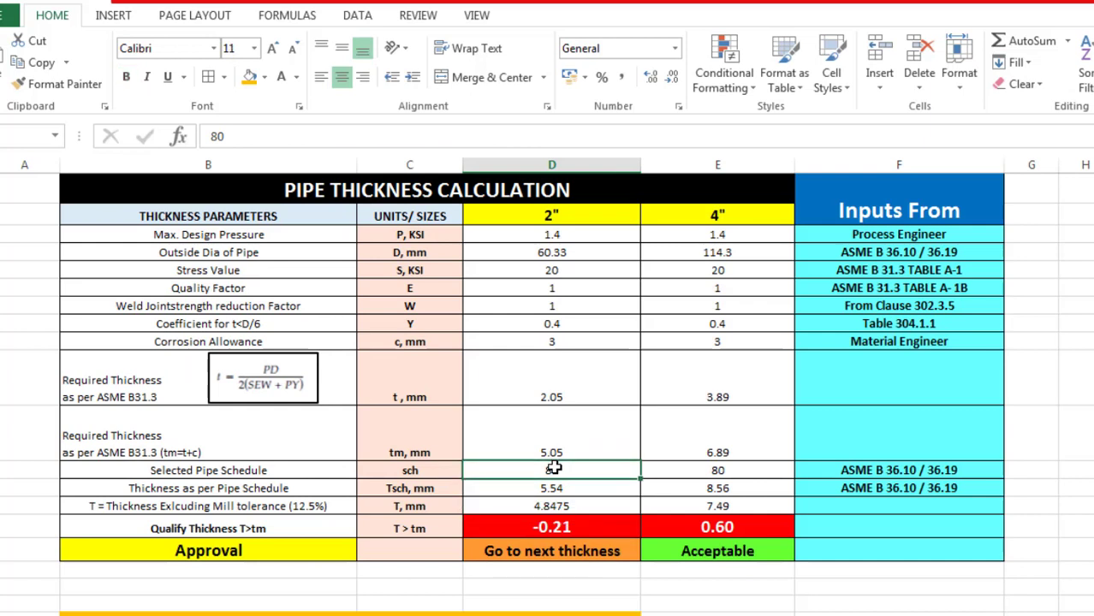
pyautogui.write('160')
pyautogui.press('Return')
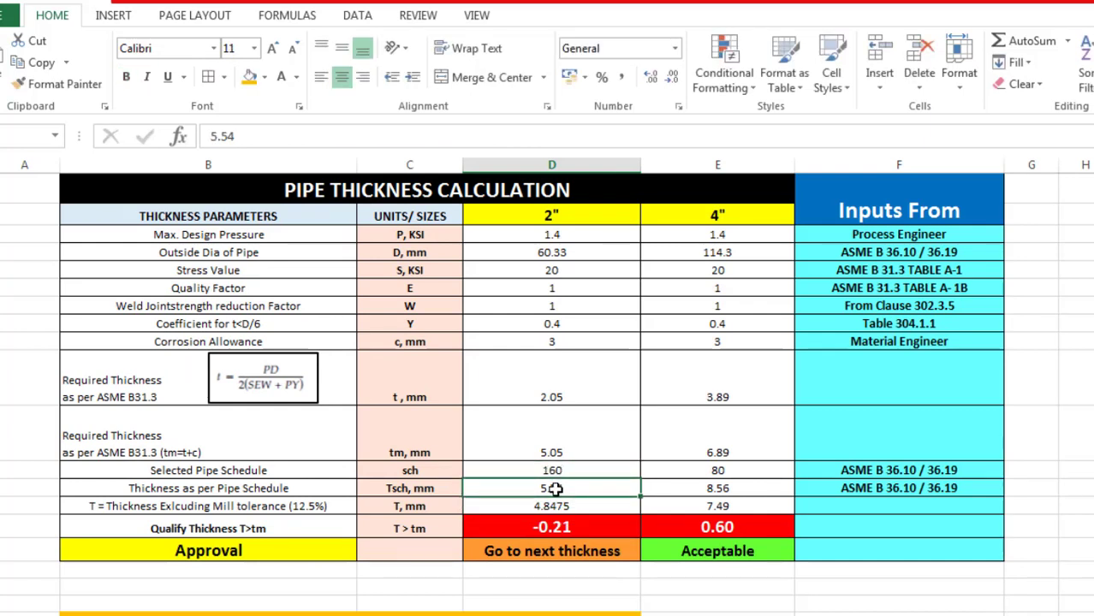
pyautogui.write('8.74')
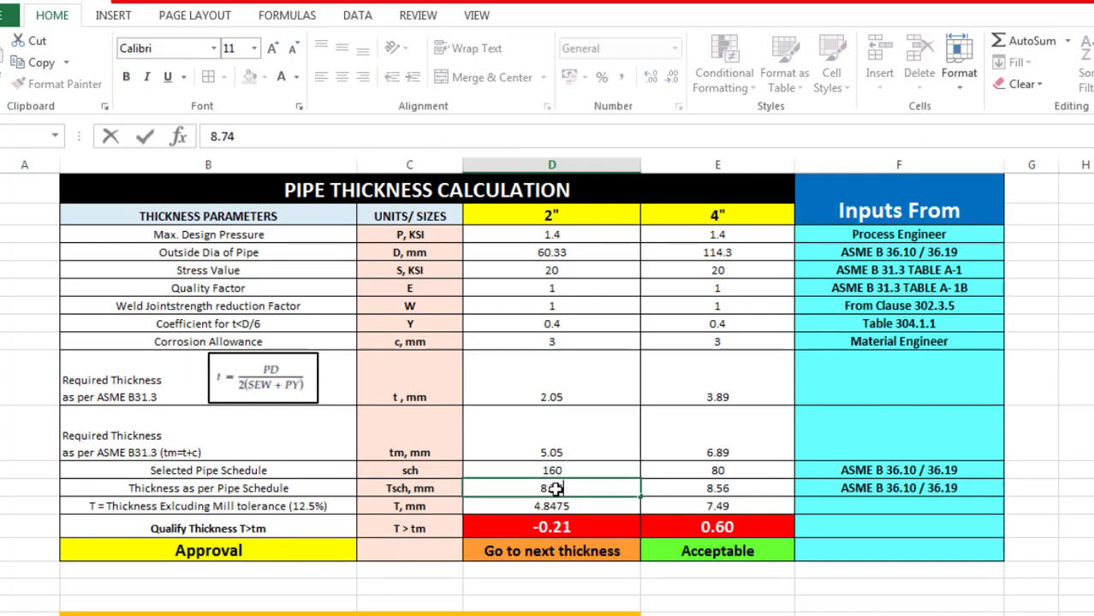
pyautogui.press('Return')
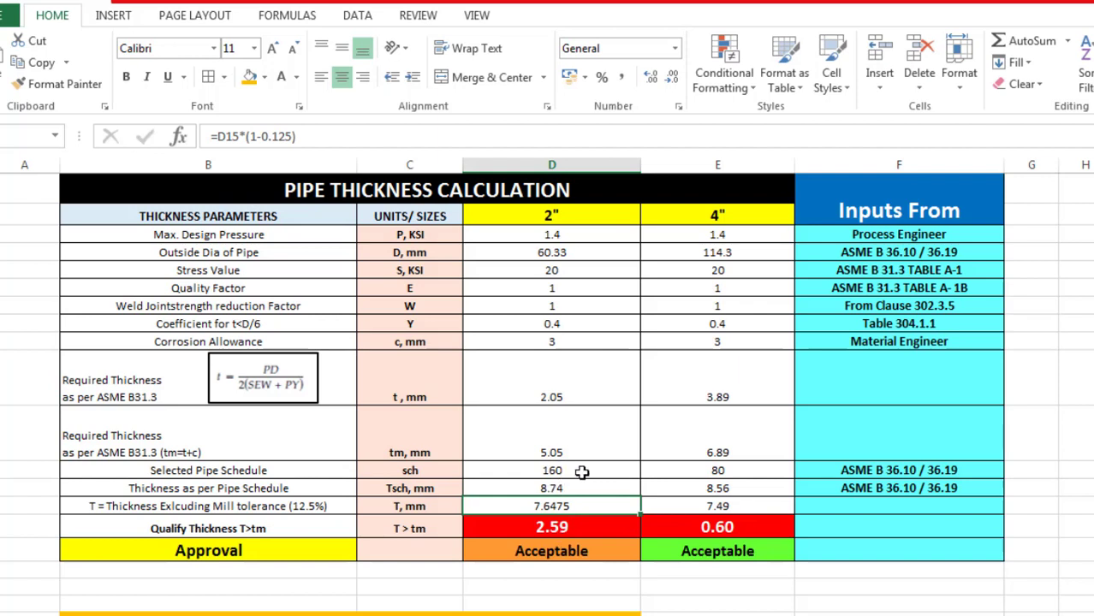
# Review the 2" pipe's selected schedule, size heading and Max. Design Pressure in the calculation table.
pyautogui.click(580, 472)
pyautogui.click(585, 213)
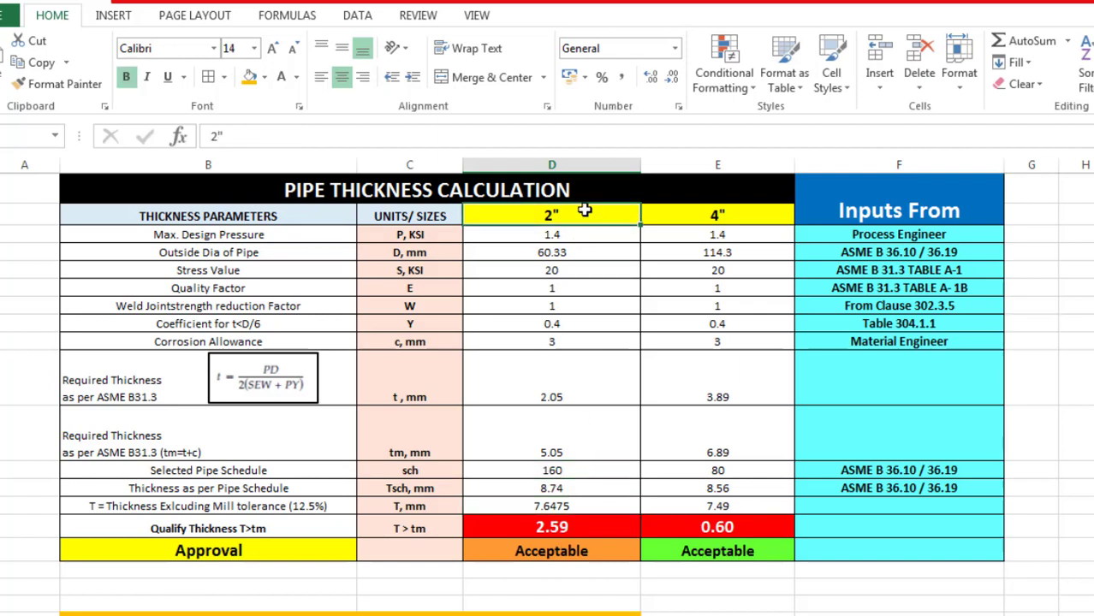
pyautogui.click(571, 237)
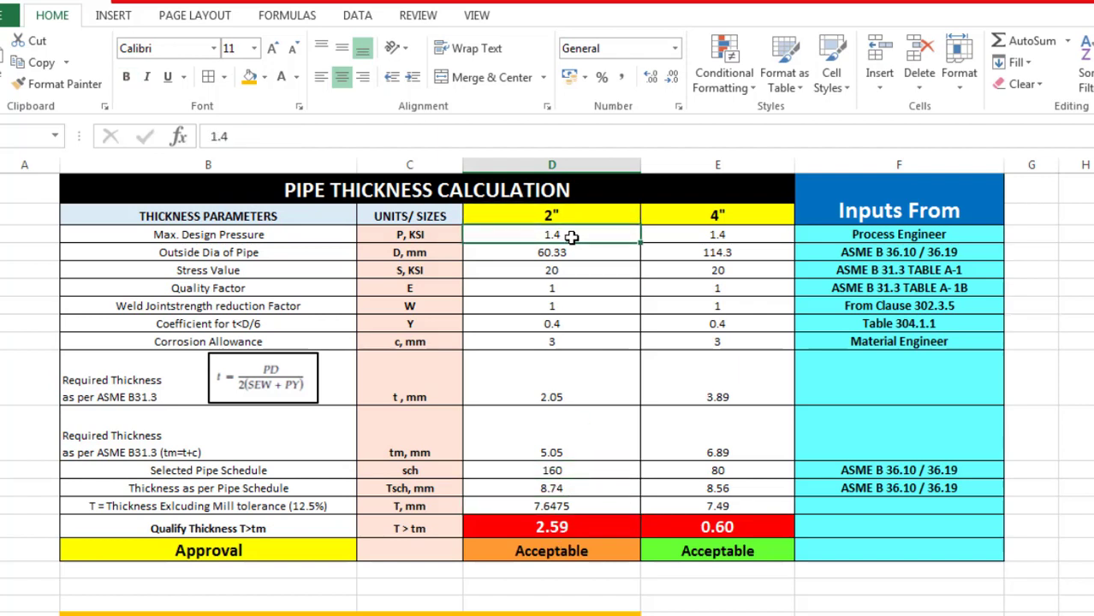
pyautogui.click(558, 575)
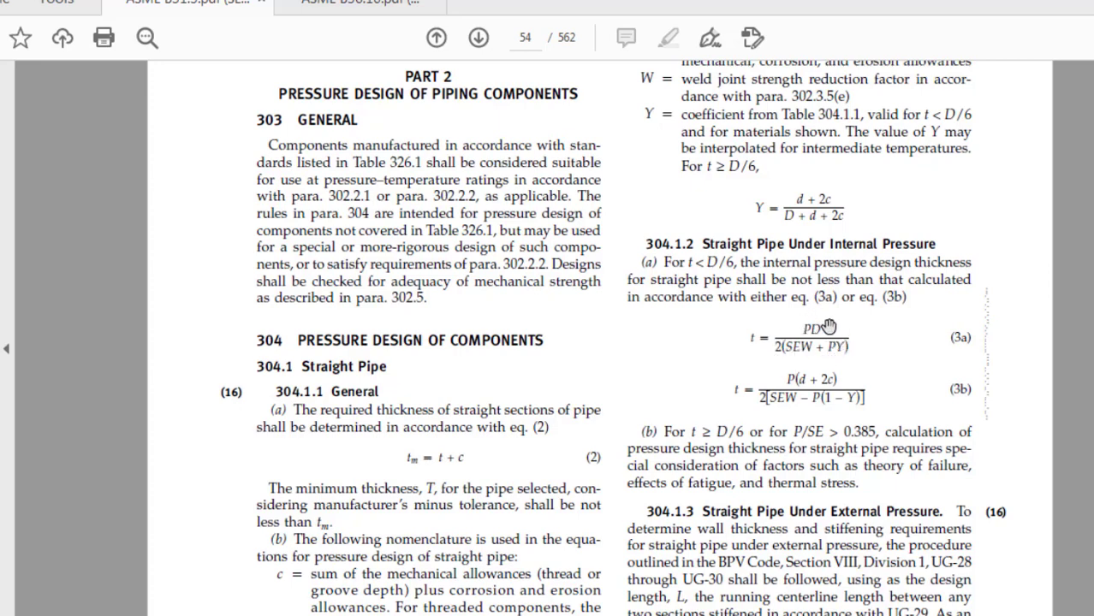
# Read the straight pipe nomenclature and the internal pressure thickness equations of para. 304.1.2 in the ASME B31.3 PDF.
pyautogui.scroll(5, 805, 318)
pyautogui.scroll(2, 760, 494)
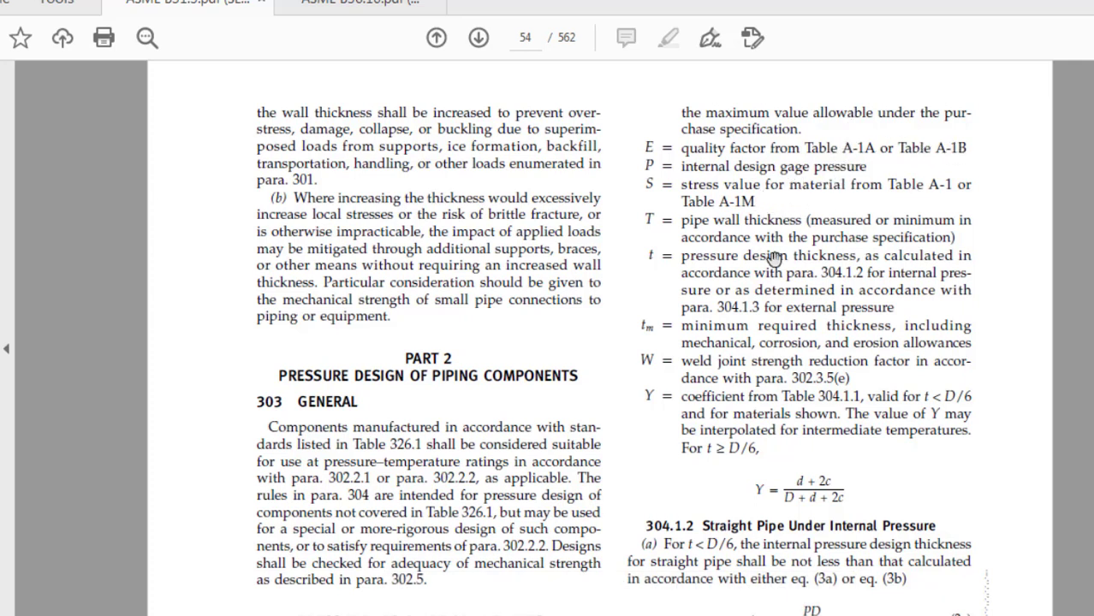
pyautogui.scroll(-5, 773, 291)
pyautogui.scroll(-2, 726, 369)
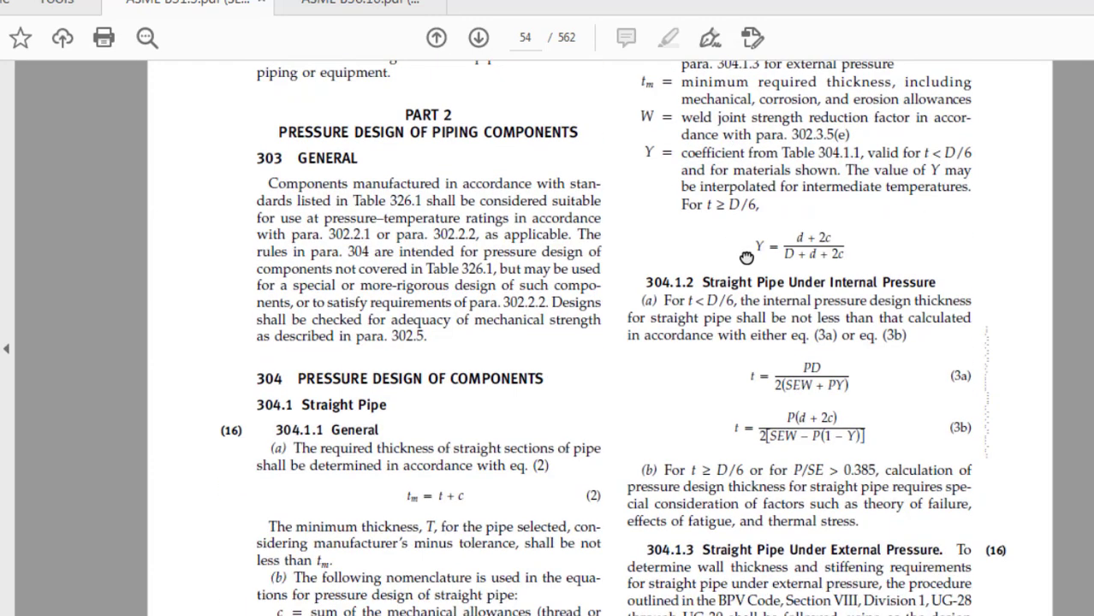
pyautogui.scroll(-1, 645, 445)
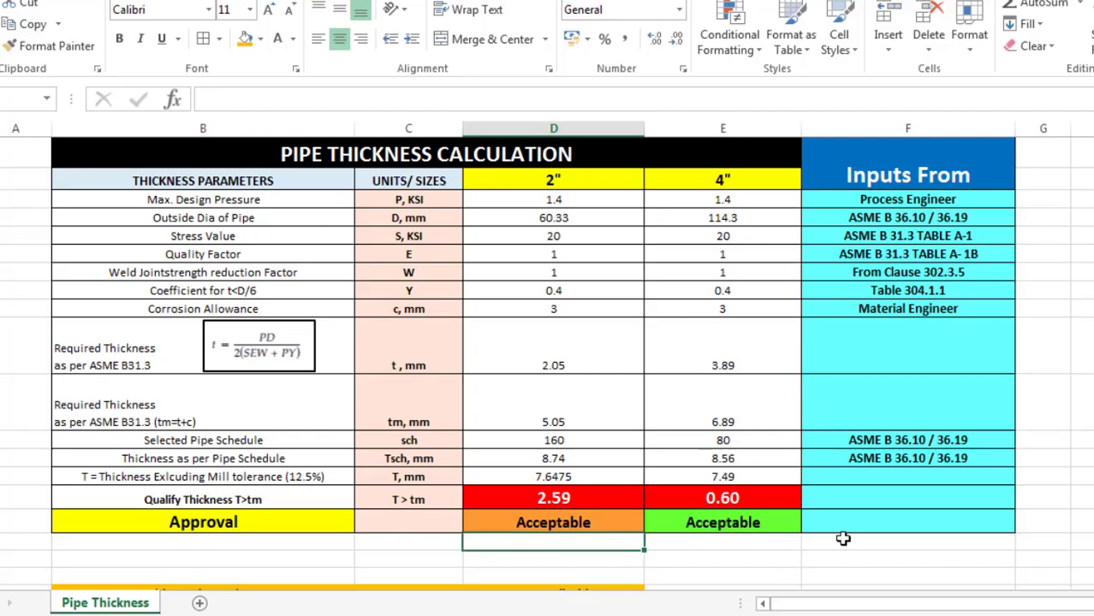
# Inspect the formula behind the 2" pipe's required thickness t in the Excel calculation.
pyautogui.click(843, 539)
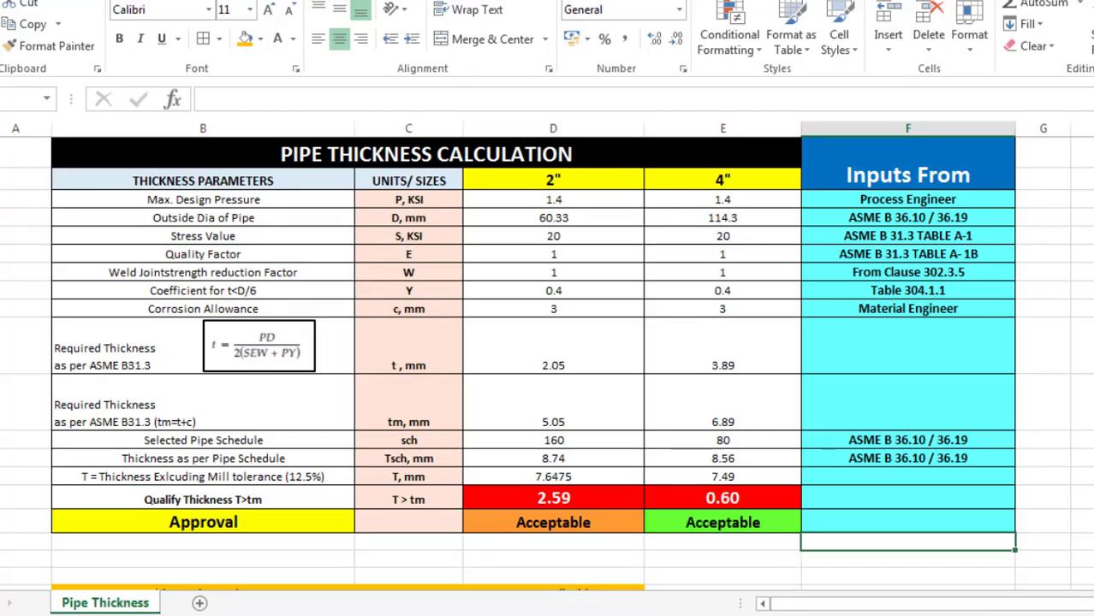
pyautogui.scroll(-1, 1075, 507)
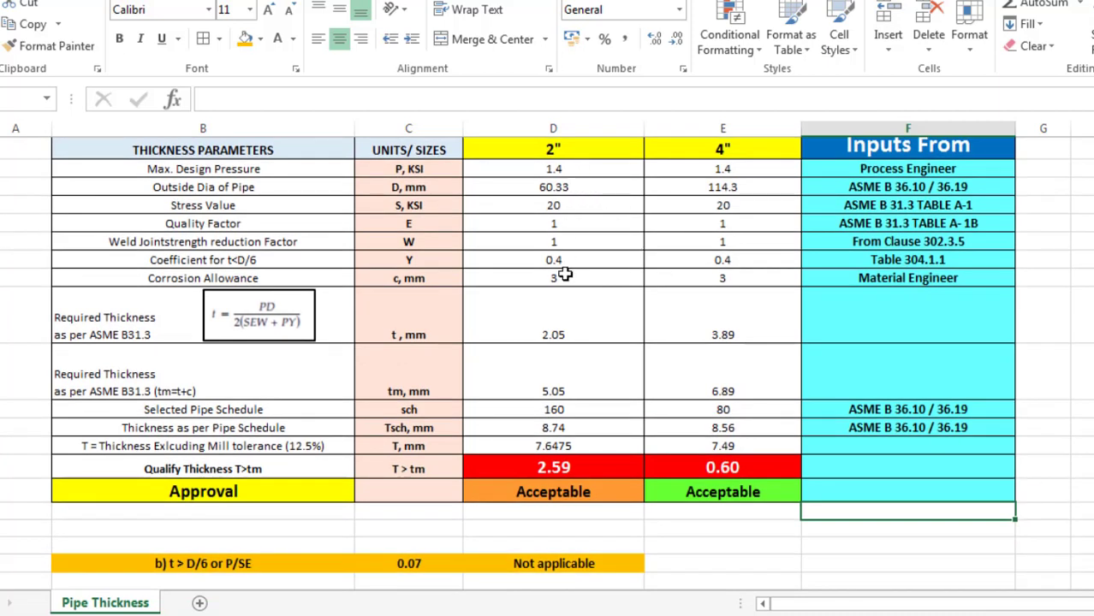
pyautogui.click(535, 335)
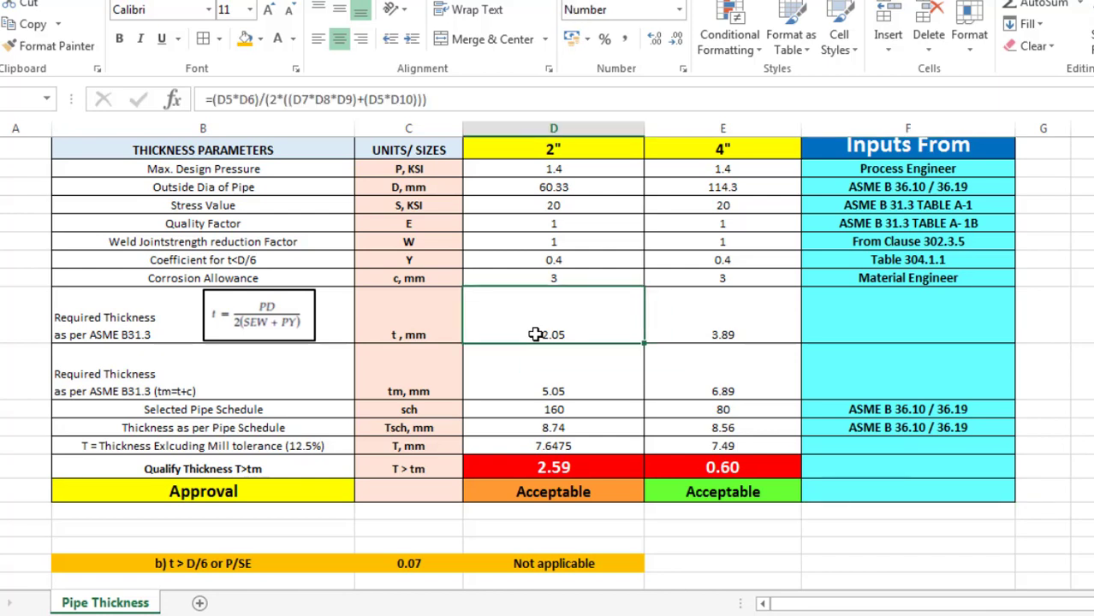
# Highlight the 2" pipe's required thickness tm cell with a bright green fill and bold text at size 18.
pyautogui.click(511, 390)
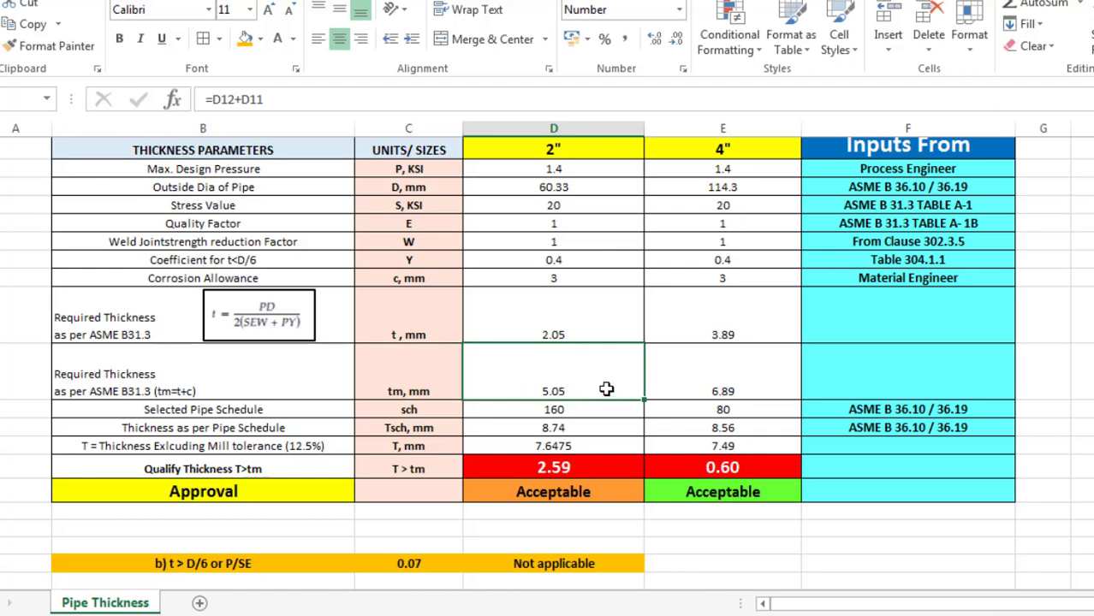
pyautogui.click(261, 41)
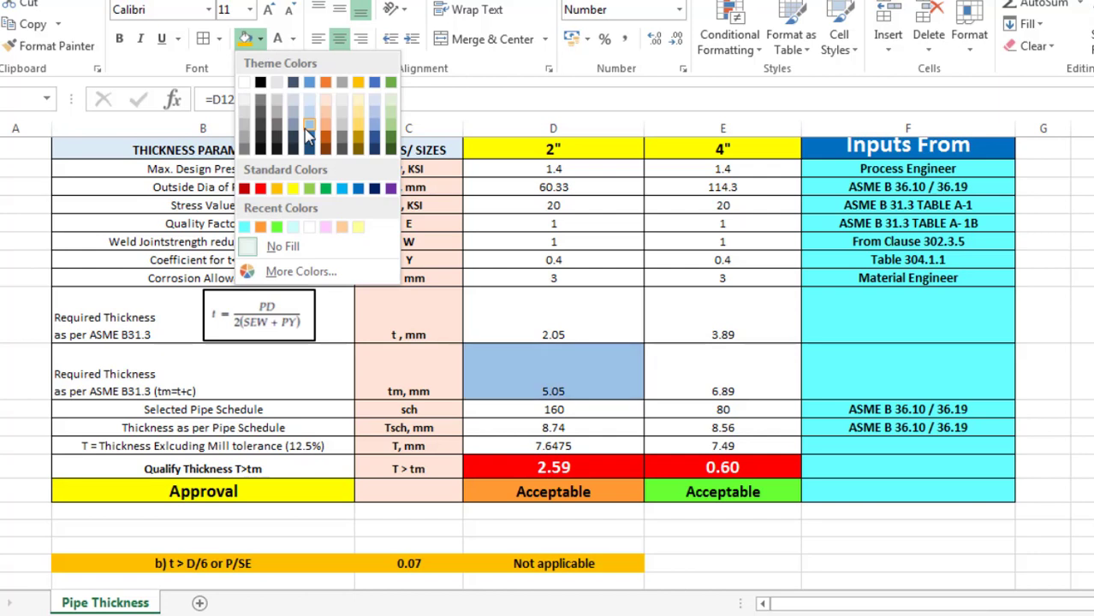
pyautogui.click(276, 228)
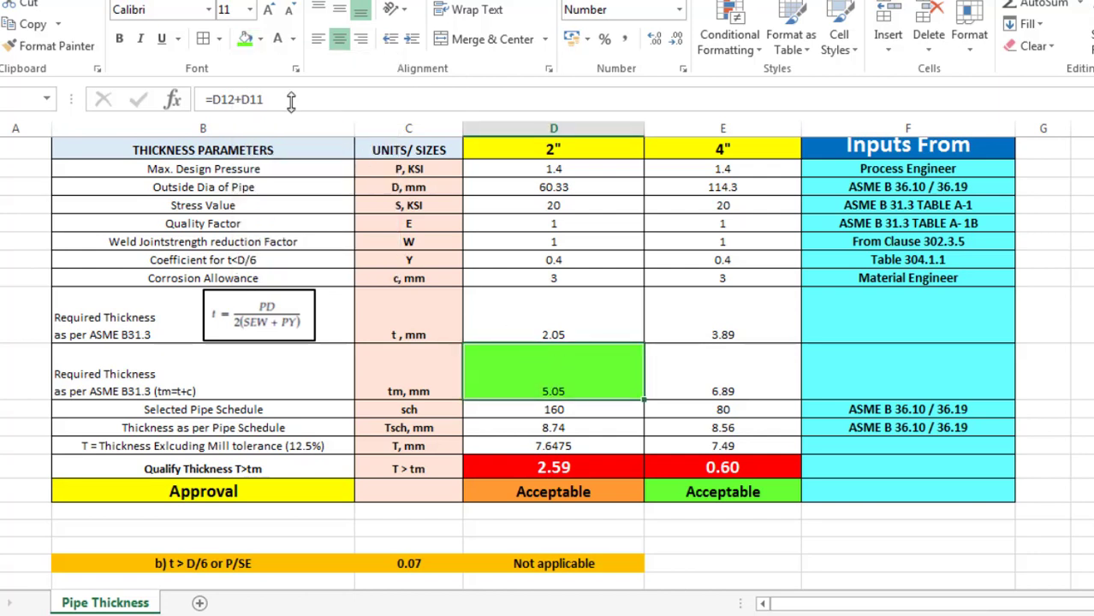
pyautogui.hotkey('ctrl', 'b')
pyautogui.click(267, 14)
pyautogui.click(268, 15)
pyautogui.click(268, 15)
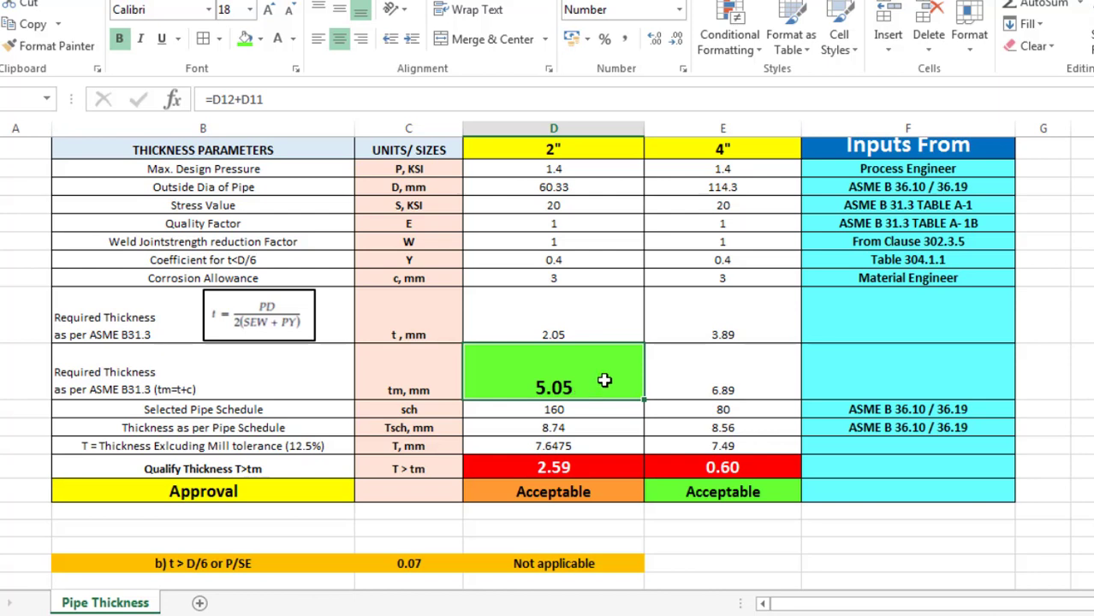
# Look up the NPS 2 Schedule 80 wall in the ASME B36.10 PDF and set the 2" pipe's schedule thickness to 5.54 mm in Excel.
pyautogui.hotkey('alt', 'Tab')
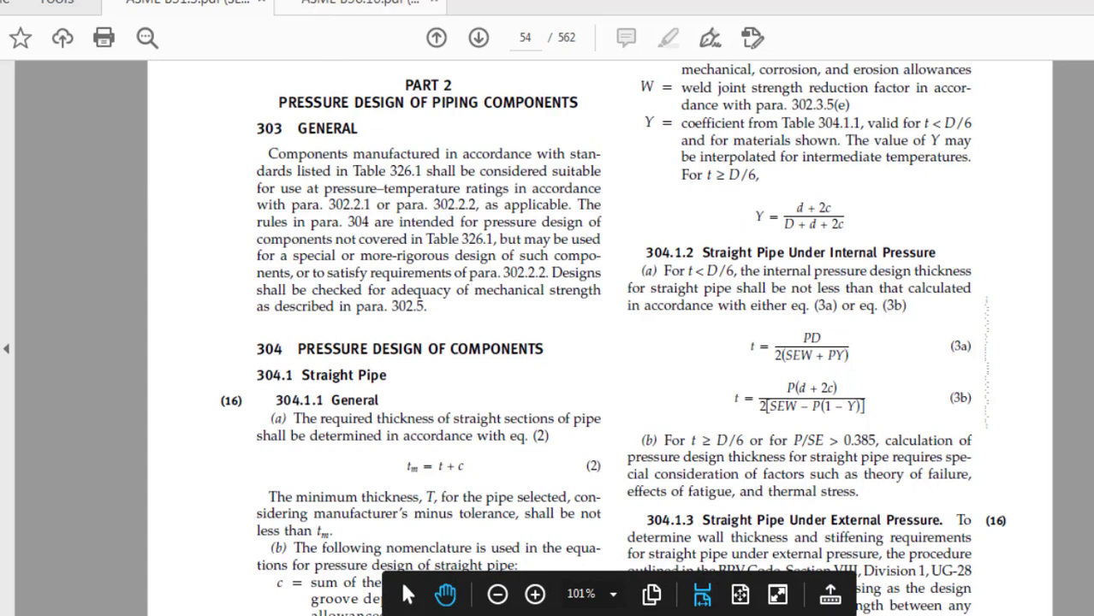
pyautogui.click(360, 3)
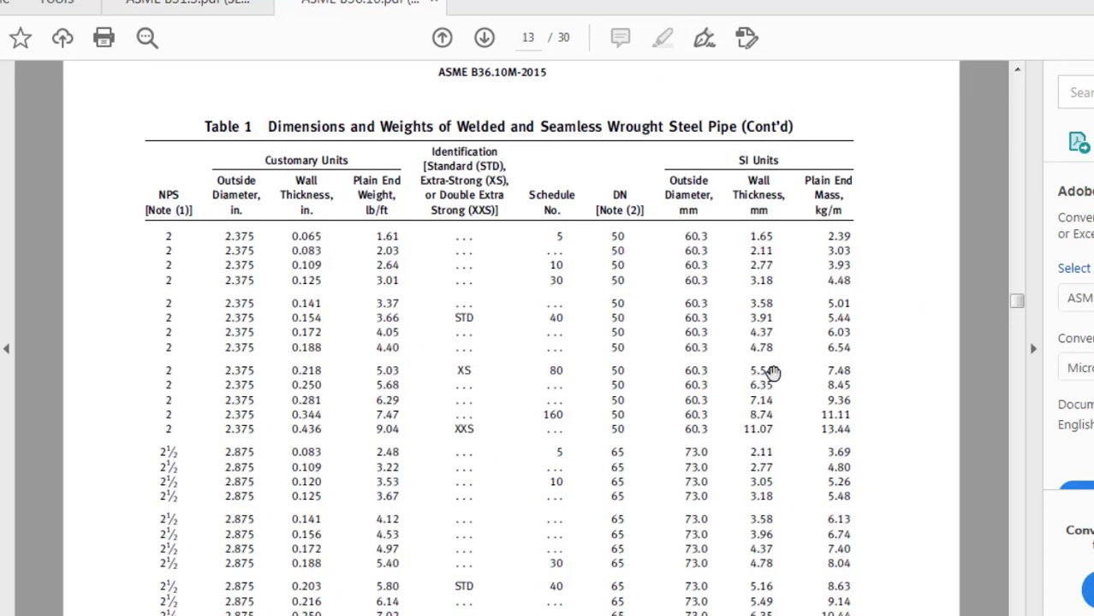
pyautogui.click(616, 613)
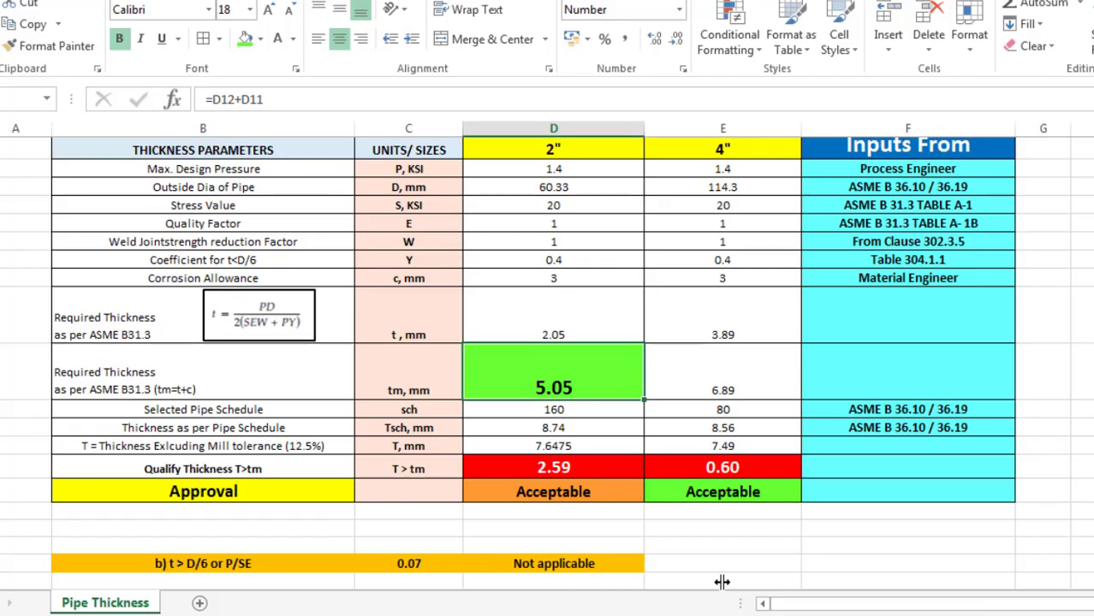
pyautogui.click(555, 426)
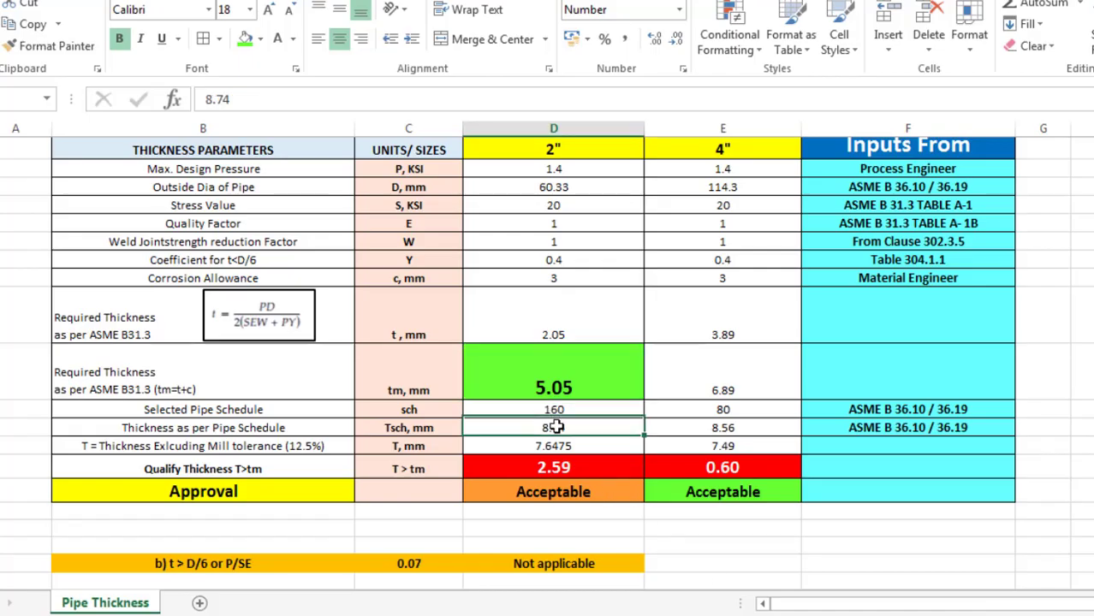
pyautogui.write('5.54')
pyautogui.press('Return')
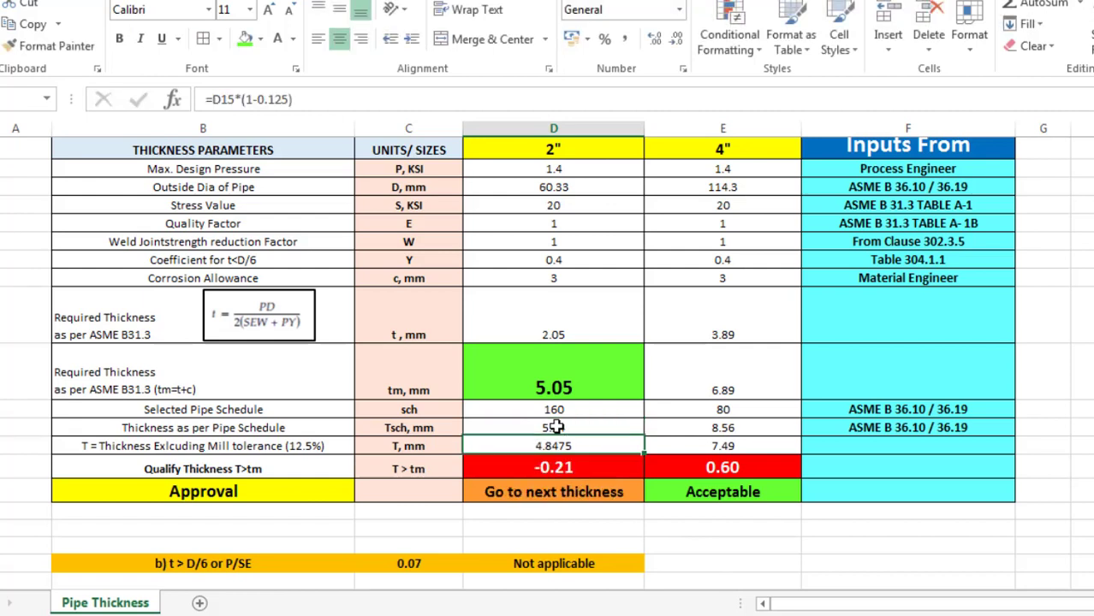
# Compare the 2" pipe's thickness as per schedule with its thickness T excluding the 12.5% mill tolerance.
pyautogui.click(587, 428)
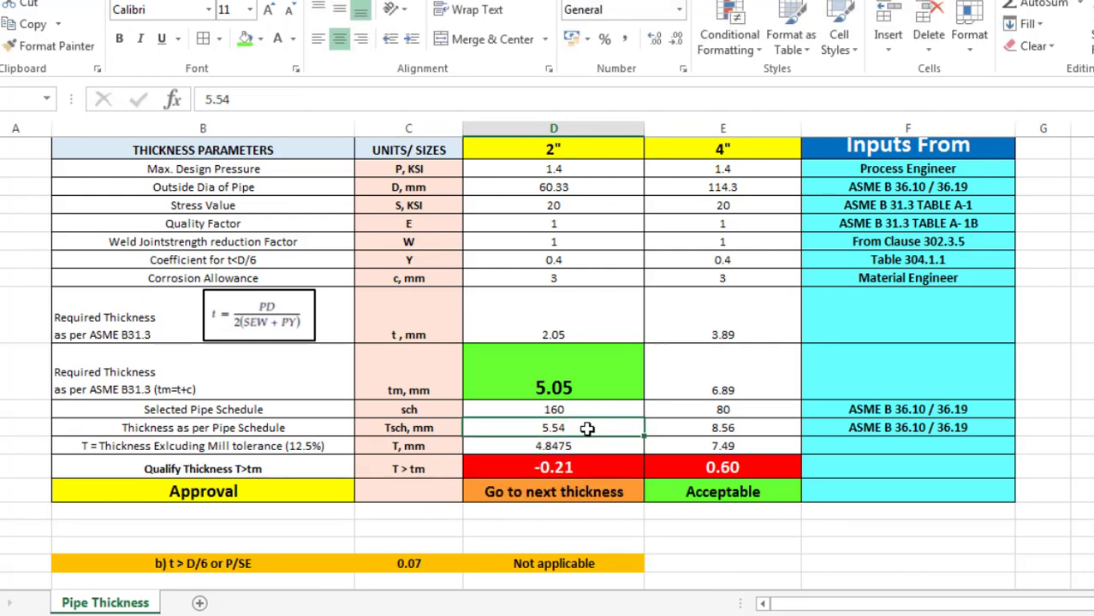
pyautogui.click(576, 445)
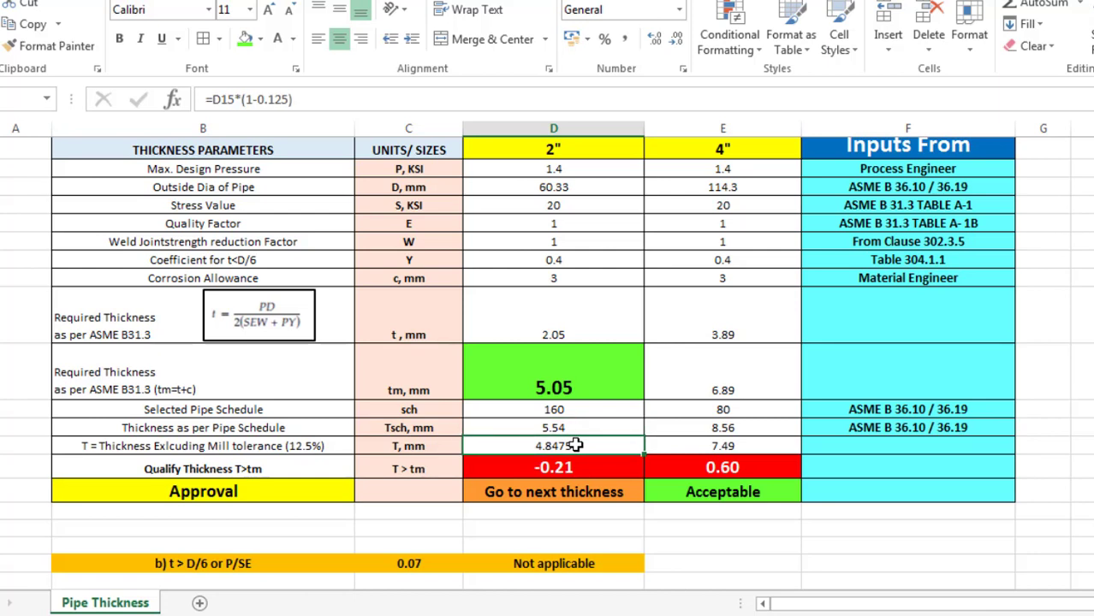
pyautogui.click(315, 445)
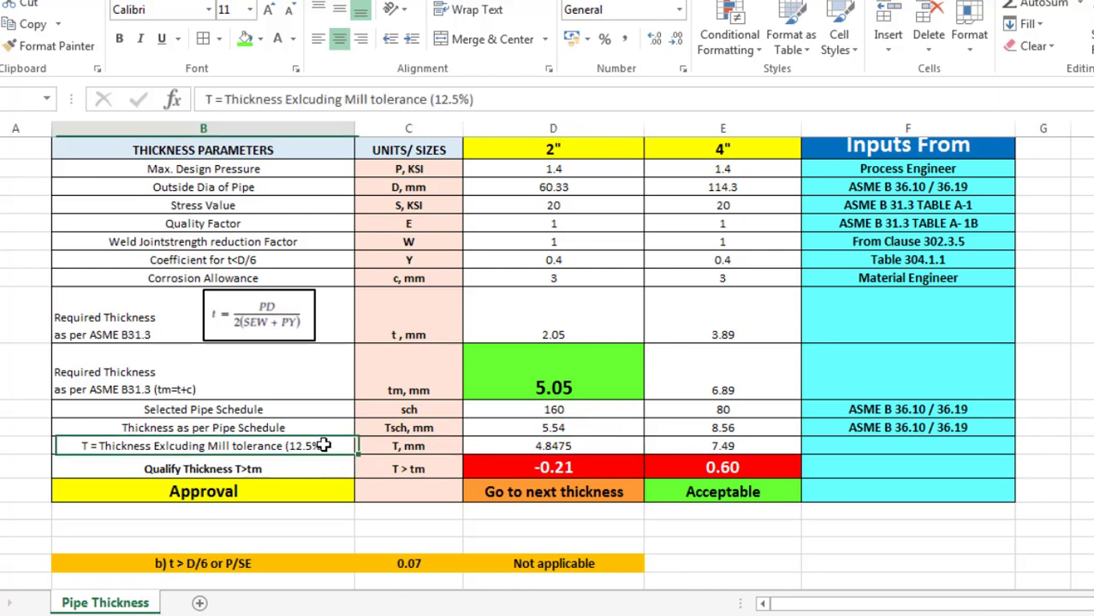
pyautogui.click(576, 428)
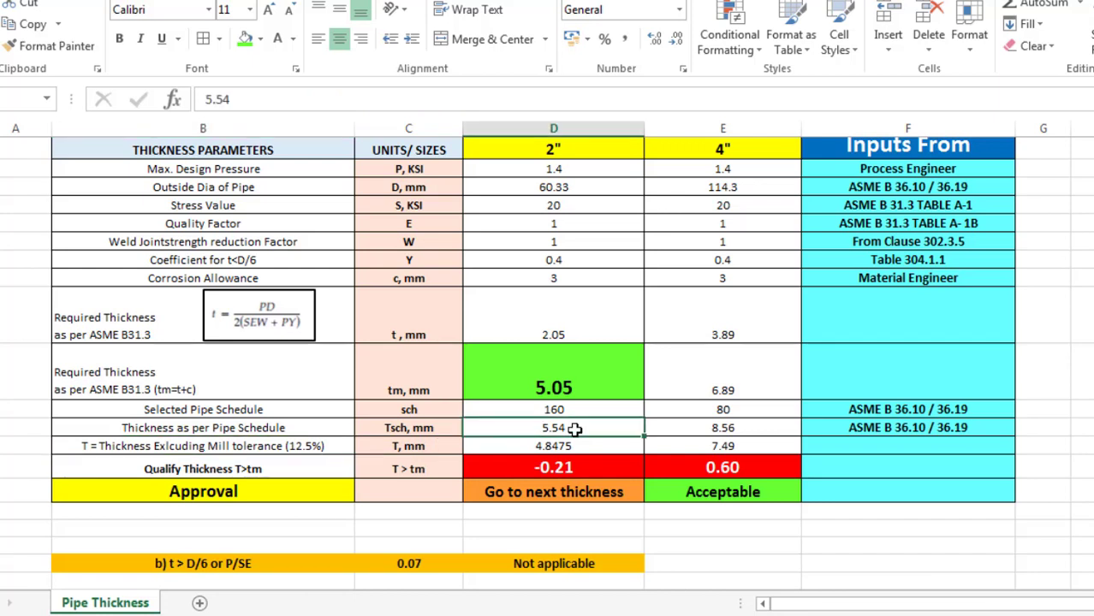
# Compare the 2" pipe's thickness T excluding mill tolerance with its required thickness tm, and check the approval result.
pyautogui.click(571, 446)
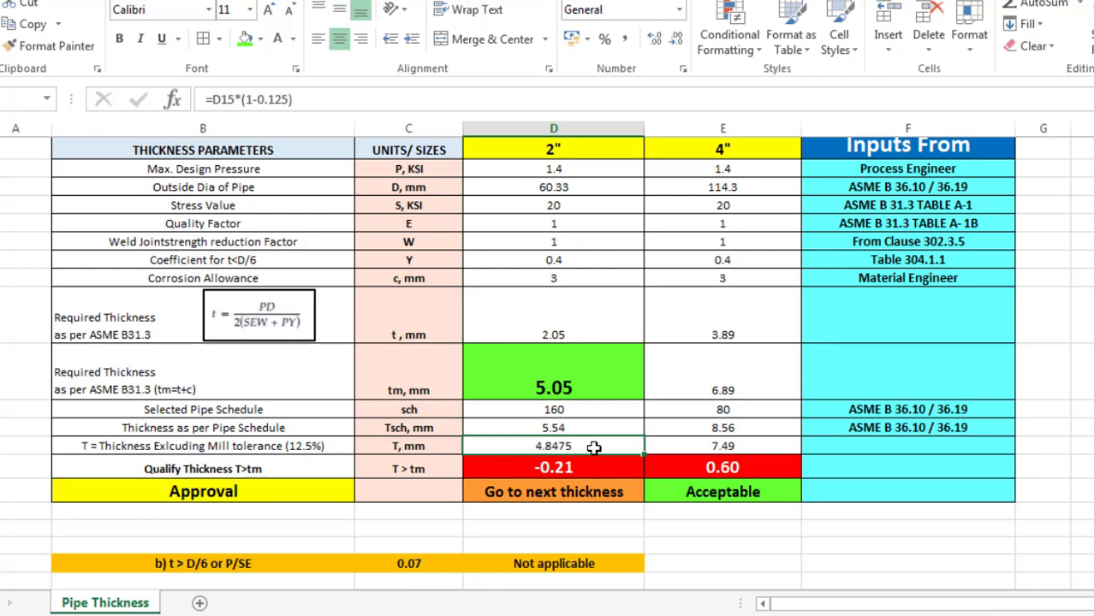
pyautogui.click(582, 379)
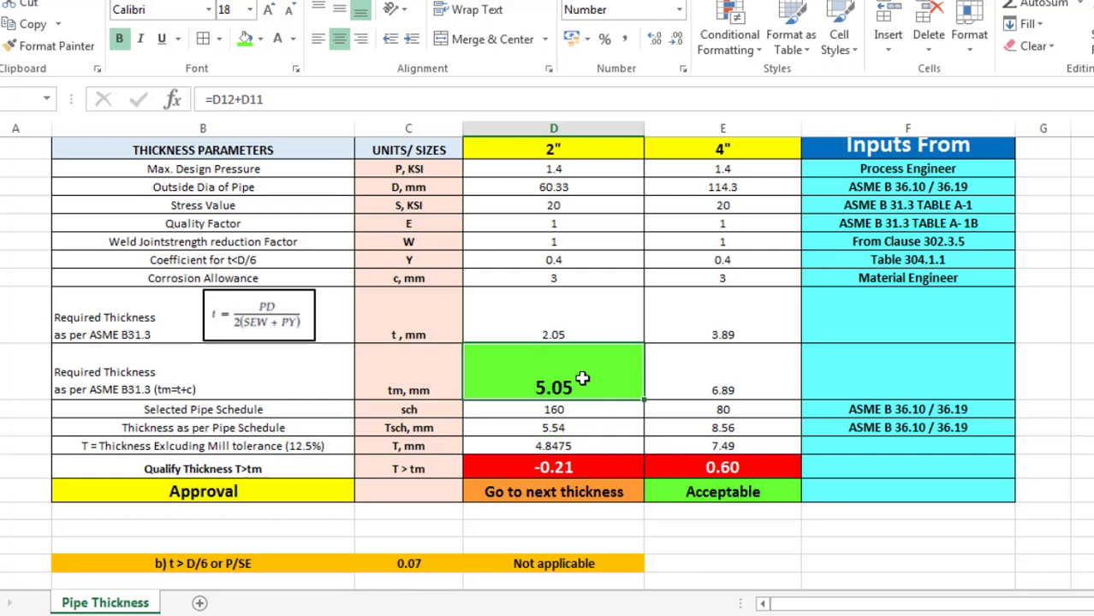
pyautogui.click(601, 446)
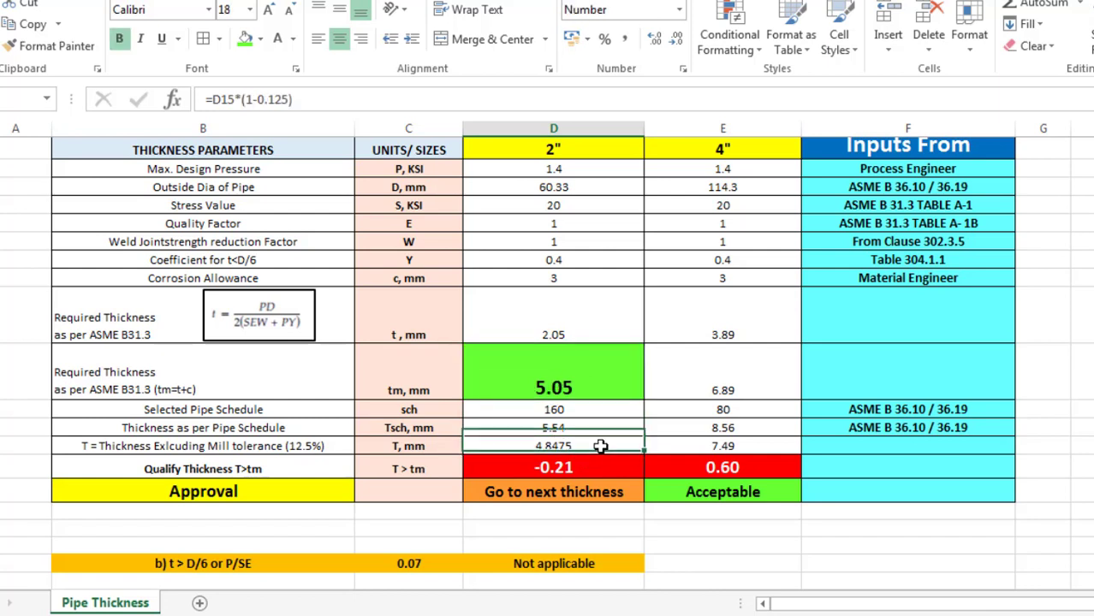
pyautogui.click(590, 382)
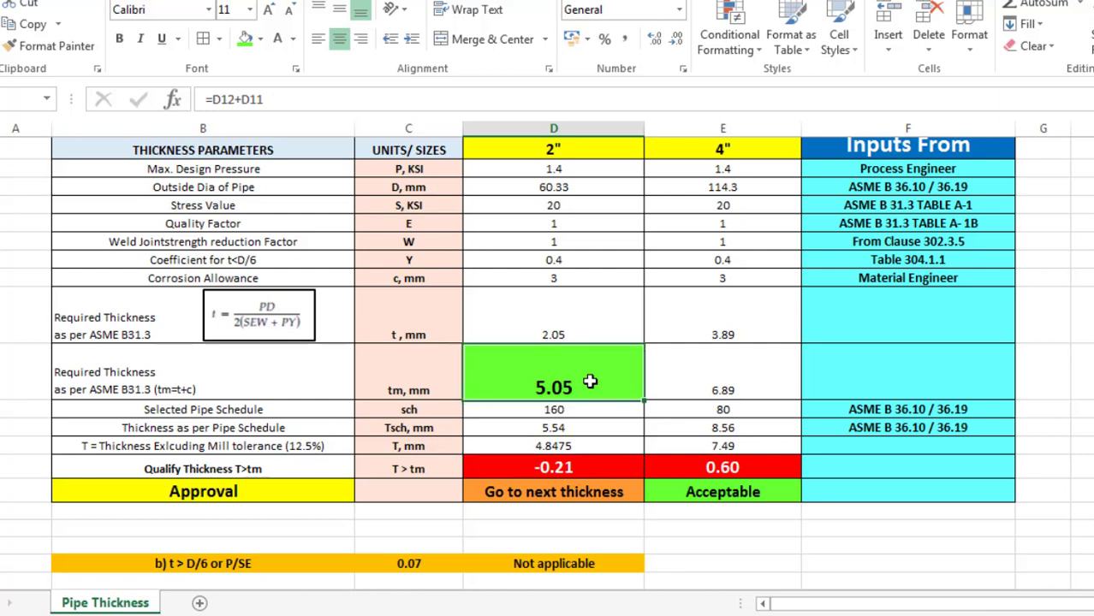
pyautogui.click(546, 493)
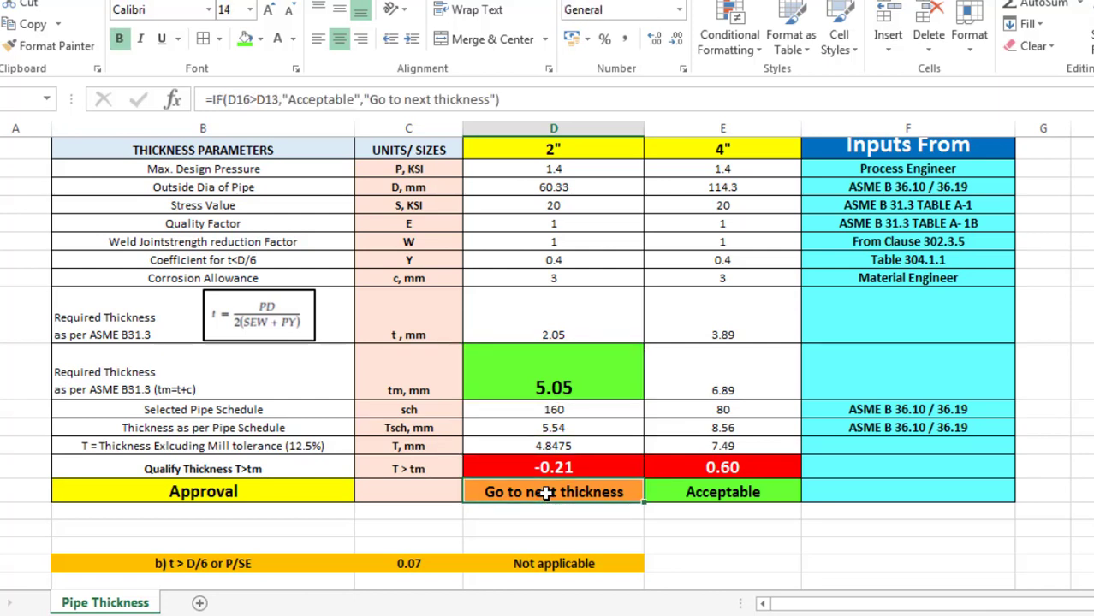
# Set the 2" pipe's thickness as per pipe schedule to 8 mm and recheck its approval against the required thickness tm.
pyautogui.click(572, 431)
pyautogui.write('8')
pyautogui.press('Return')
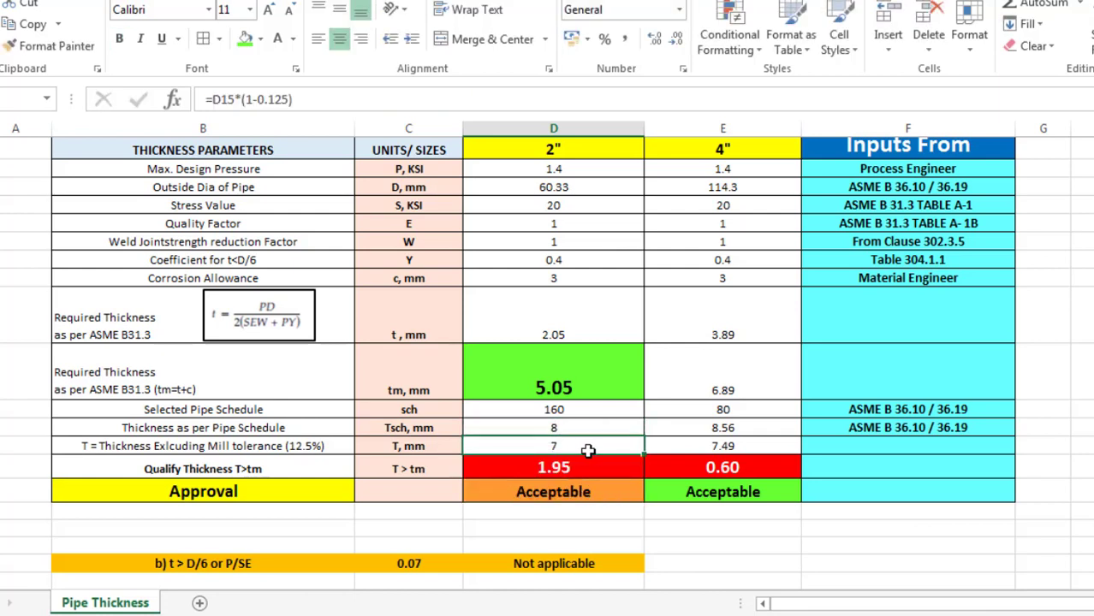
pyautogui.click(572, 385)
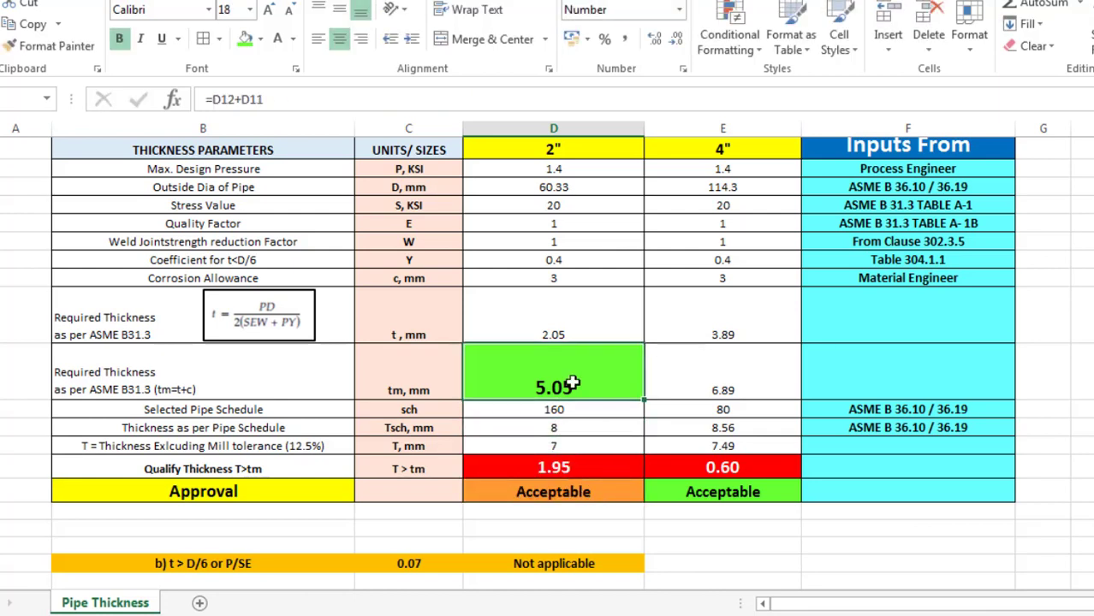
pyautogui.click(536, 499)
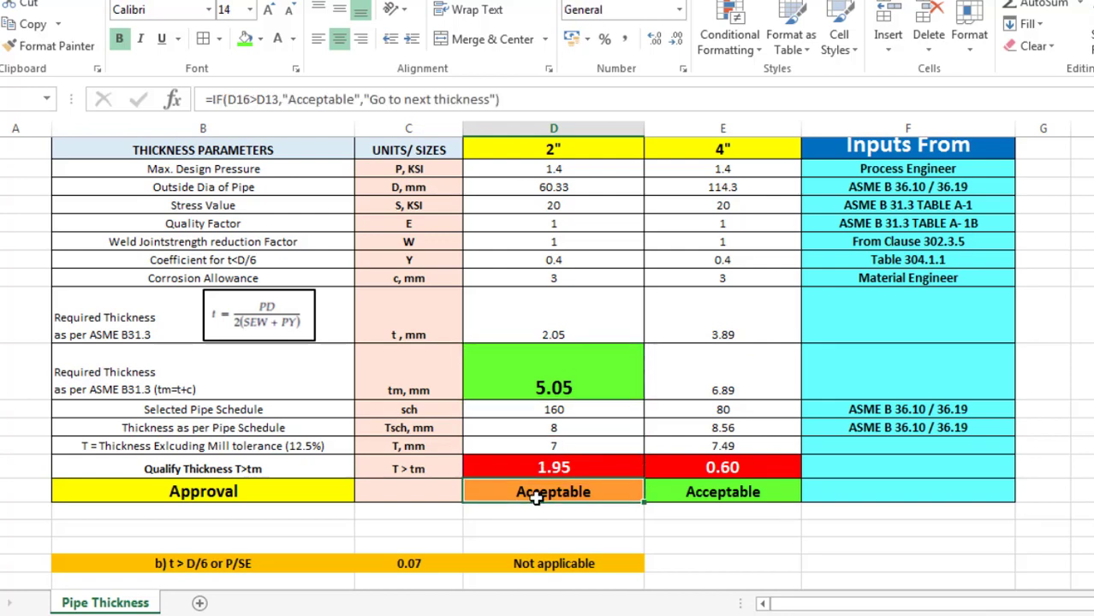